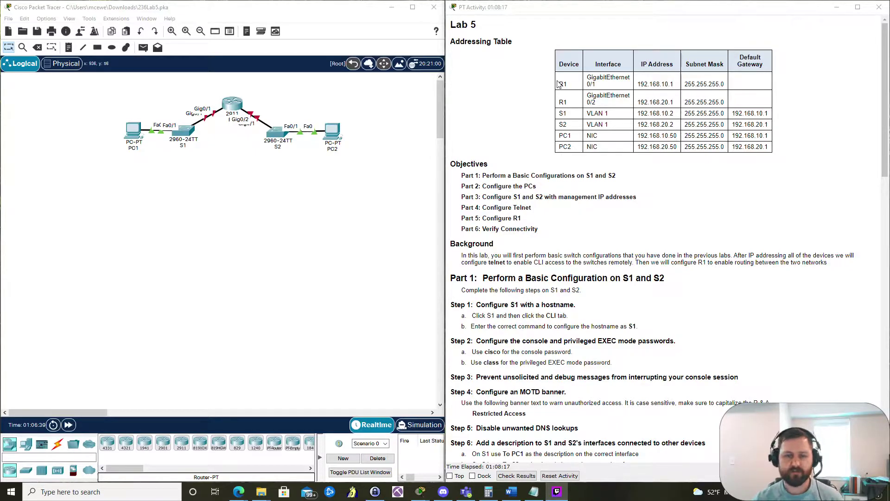
Step: Open switch S1's CLI console, with its window moved to the left half of the screen
{"action": "scroll", "coordinate": [742, 170], "scroll_direction": "down", "scroll_amount": 2}
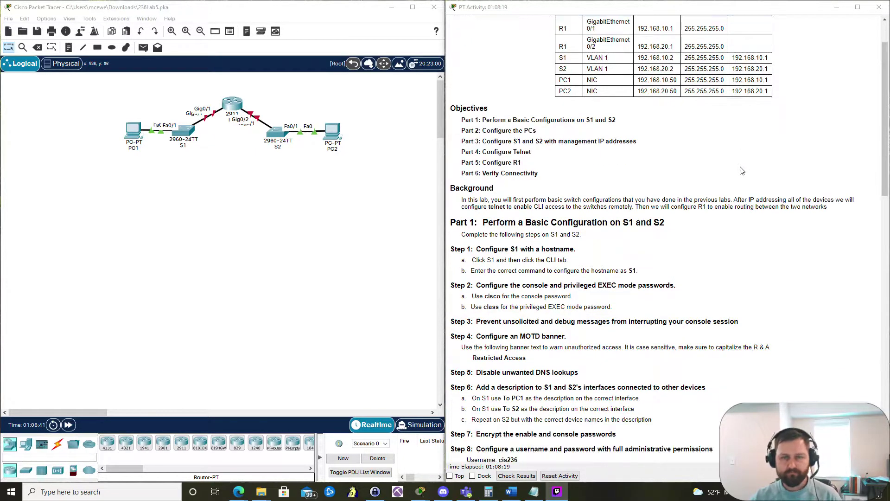
{"action": "scroll", "coordinate": [742, 171], "scroll_direction": "down", "scroll_amount": 1}
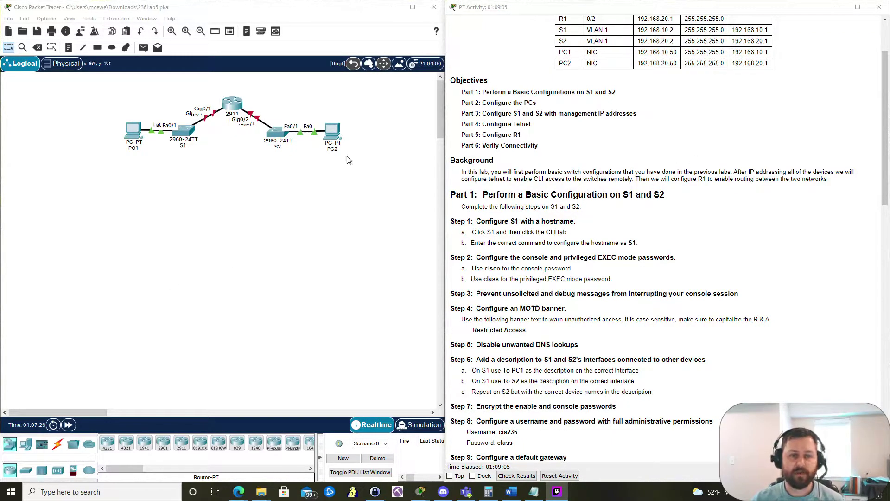
{"action": "scroll", "coordinate": [652, 211], "scroll_direction": "up", "scroll_amount": 3}
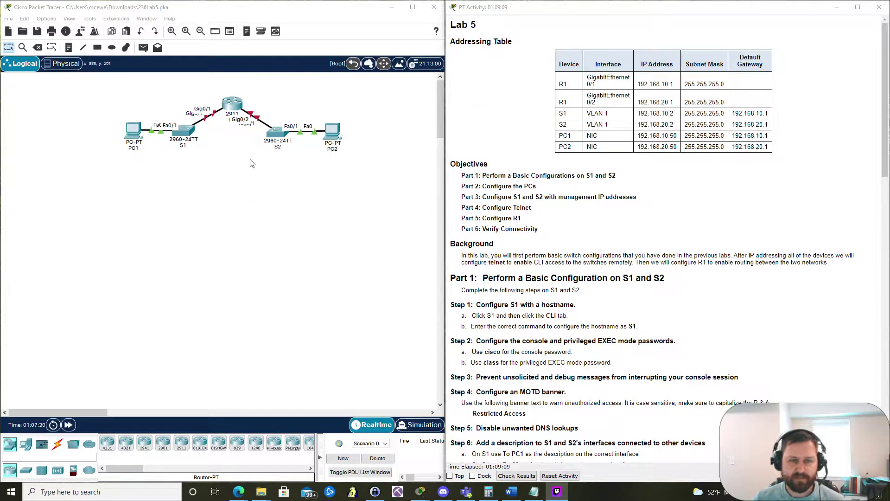
{"action": "left_click", "coordinate": [189, 143]}
{"action": "left_click_drag", "start_coordinate": [503, 89], "coordinate": [1, 100]}
{"action": "left_click", "coordinate": [73, 25]}
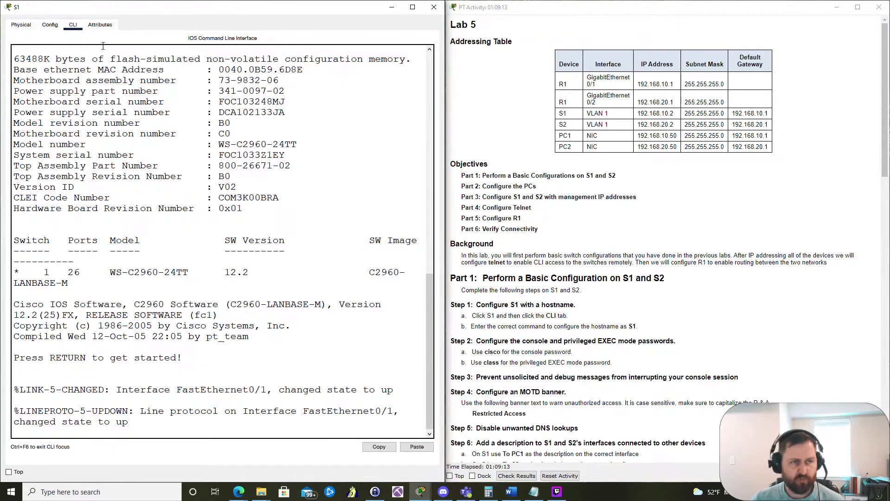
{"action": "scroll", "coordinate": [668, 278], "scroll_direction": "down", "scroll_amount": 3}
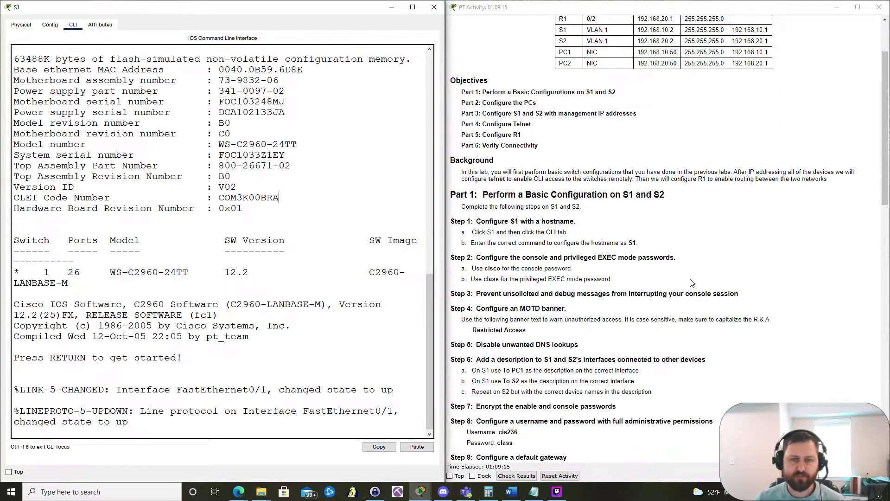
{"action": "scroll", "coordinate": [667, 275], "scroll_direction": "down", "scroll_amount": 1}
{"action": "left_click", "coordinate": [157, 380]}
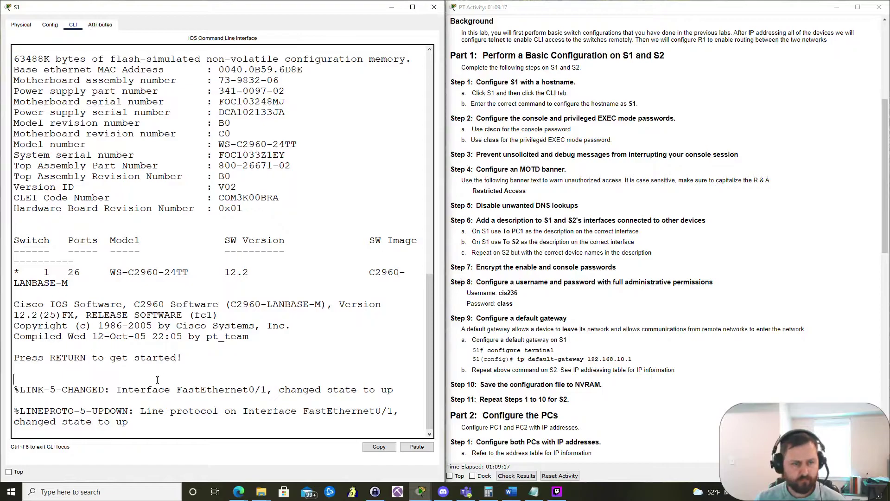
Step: Enter global configuration mode with en and conf t, and set hostname S1
{"action": "key", "text": "Return"}
{"action": "type", "text": "en"}
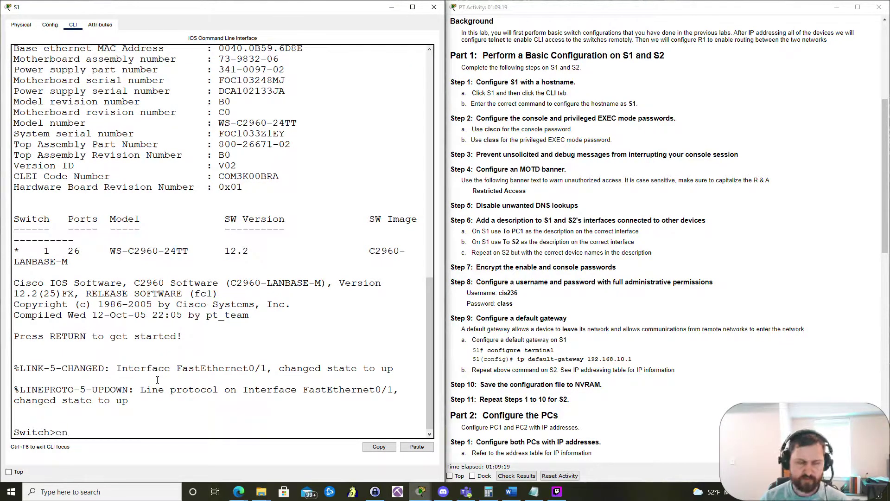
{"action": "key", "text": "Return"}
{"action": "type", "text": "conf t"}
{"action": "key", "text": "Return"}
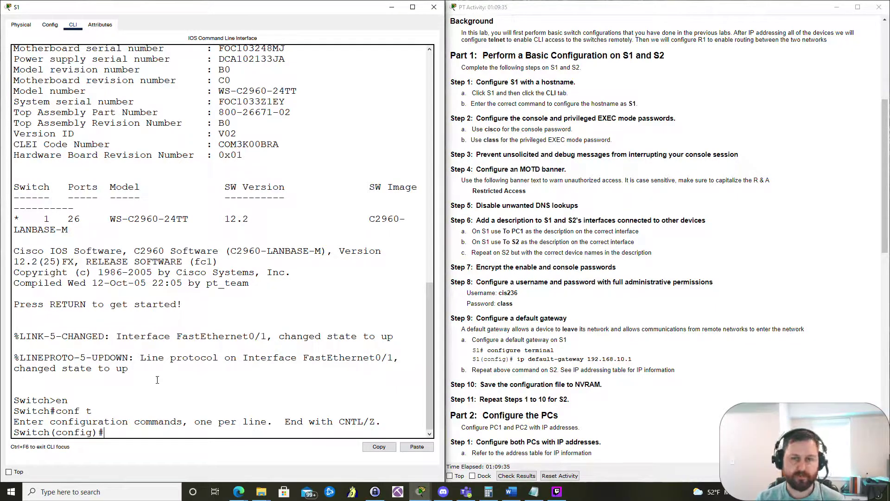
{"action": "type", "text": "hos"}
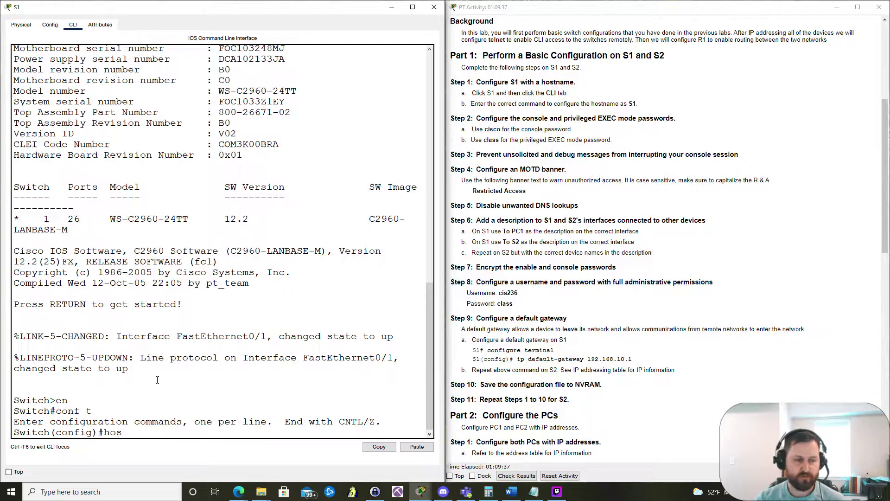
{"action": "type", "text": "tname S1"}
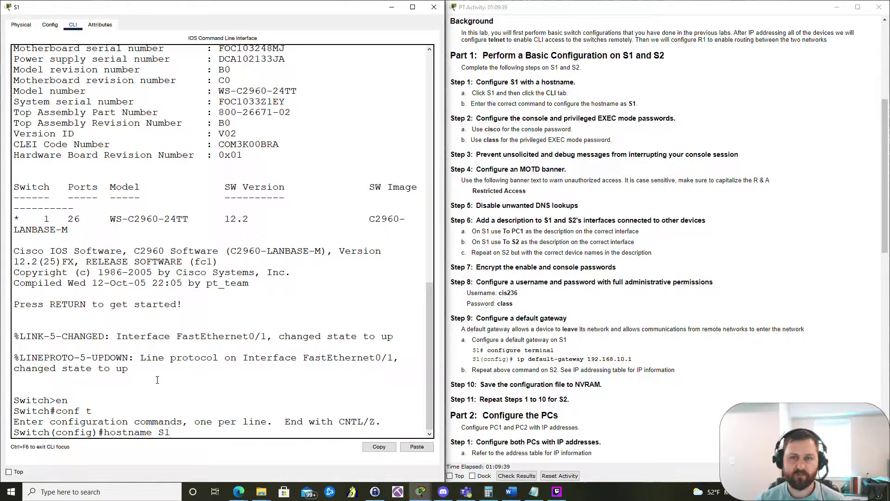
{"action": "key", "text": "Return"}
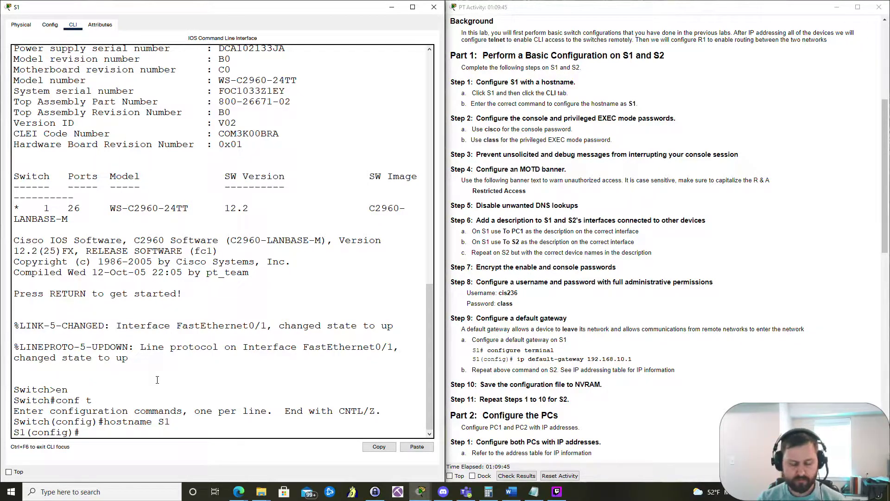
Step: Set the privileged EXEC enable secret on S1
{"action": "type", "text": "enable secre"}
{"action": "key", "text": "Tab"}
{"action": "type", "text": "class"}
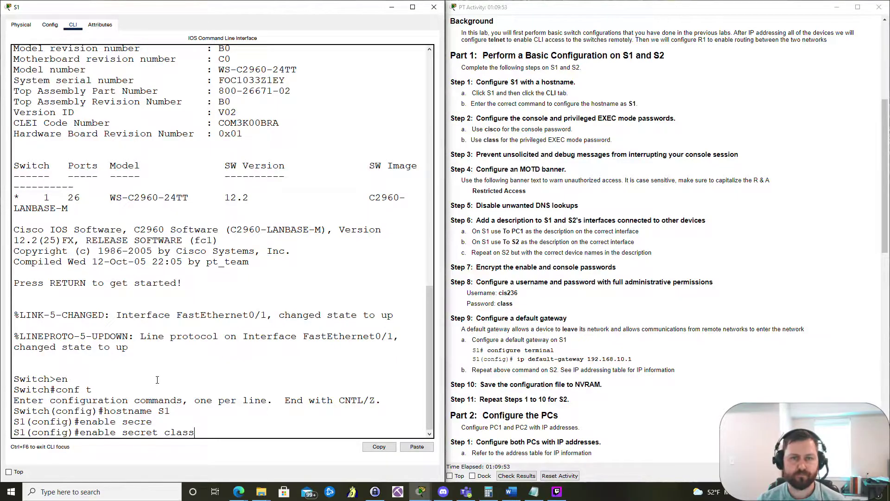
{"action": "key", "text": "Return"}
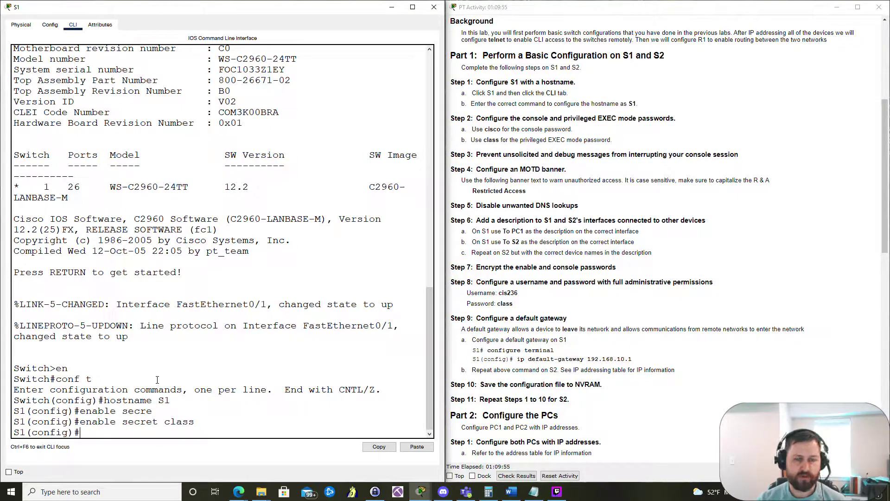
Step: Give line con 0 a console password, require login, and return to global config
{"action": "type", "text": "line vty"}
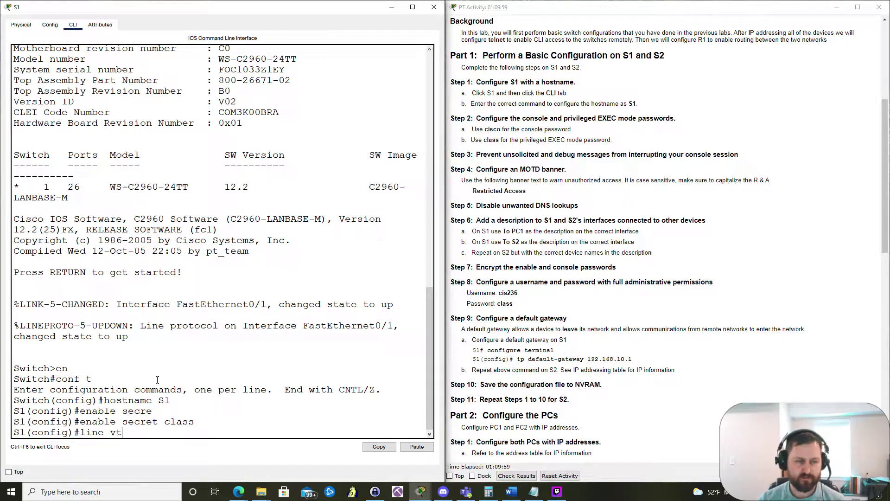
{"action": "key", "text": "BackSpace"}
{"action": "key", "text": "BackSpace"}
{"action": "key", "text": "BackSpace"}
{"action": "type", "text": "conf"}
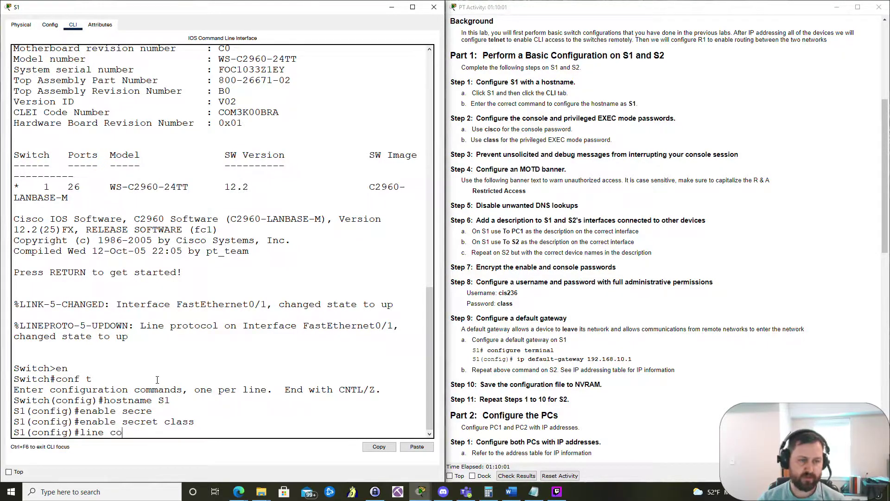
{"action": "key", "text": "BackSpace"}
{"action": "type", "text": "0"}
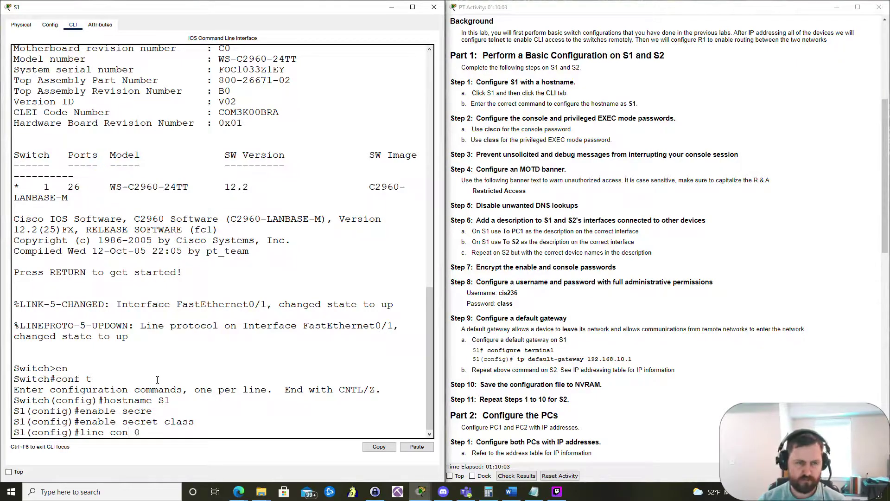
{"action": "key", "text": "Return"}
{"action": "type", "text": "passw"}
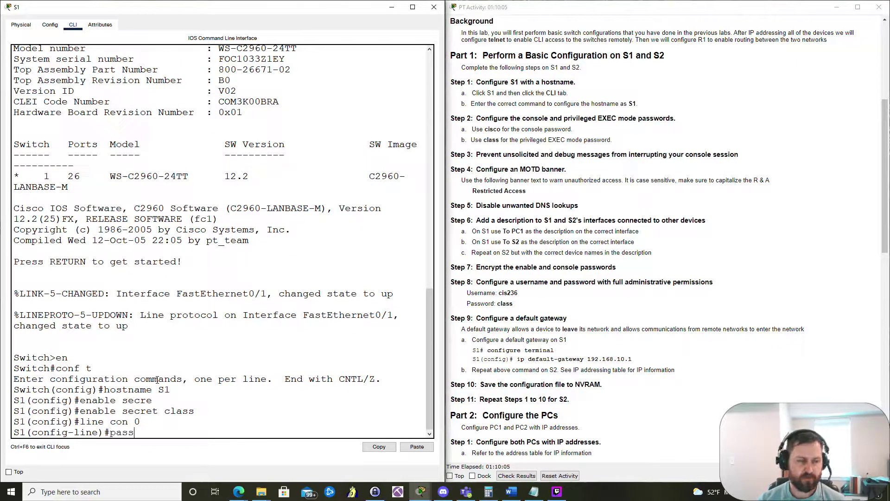
{"action": "key", "text": "Tab"}
{"action": "type", "text": "cisco"}
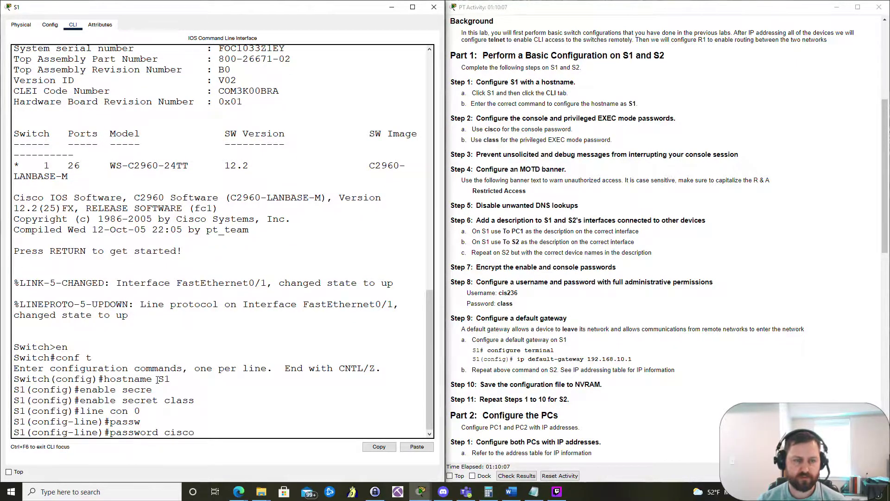
{"action": "key", "text": "Return"}
{"action": "type", "text": "login"}
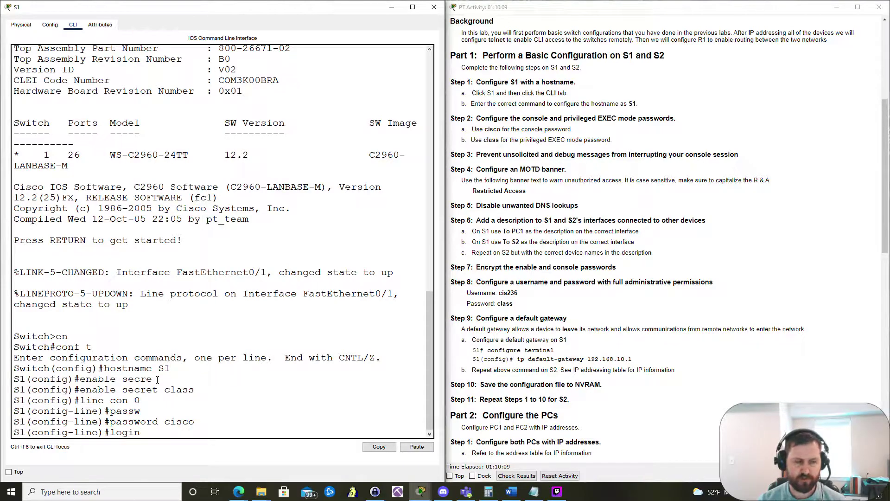
{"action": "key", "text": "Return"}
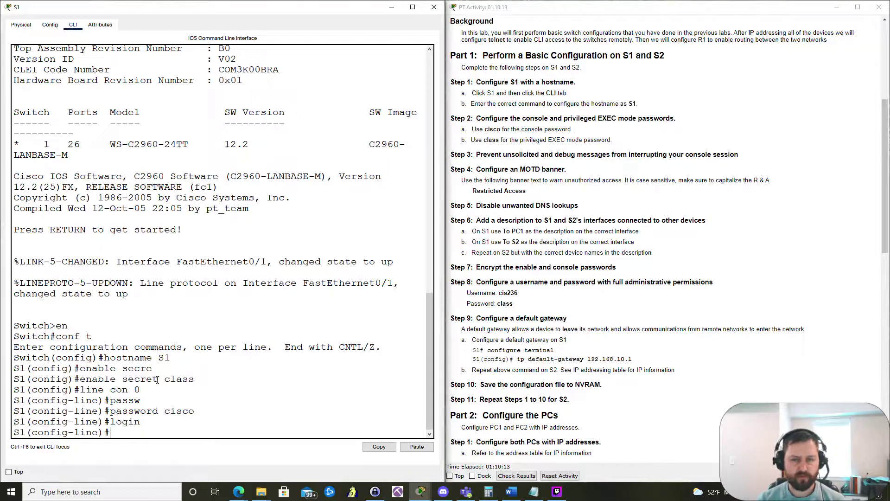
{"action": "type", "text": "exit"}
{"action": "key", "text": "Return"}
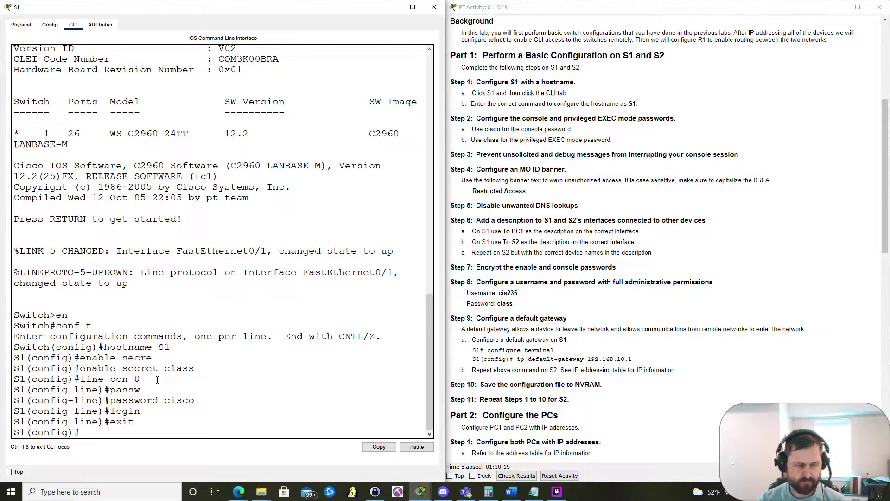
Step: Enable logging synchronous on the console line of S1
{"action": "key", "text": "Up"}
{"action": "key", "text": "Up"}
{"action": "key", "text": "Up"}
{"action": "key", "text": "Up"}
{"action": "key", "text": "Return"}
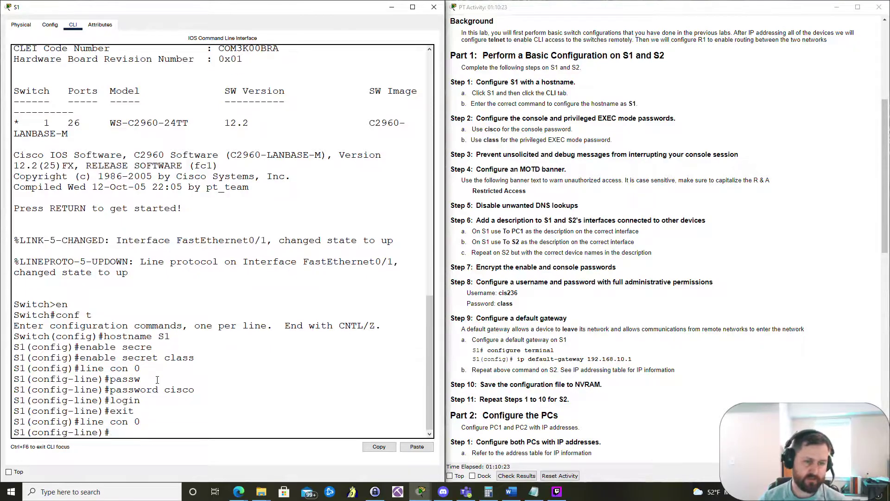
{"action": "type", "text": "l"}
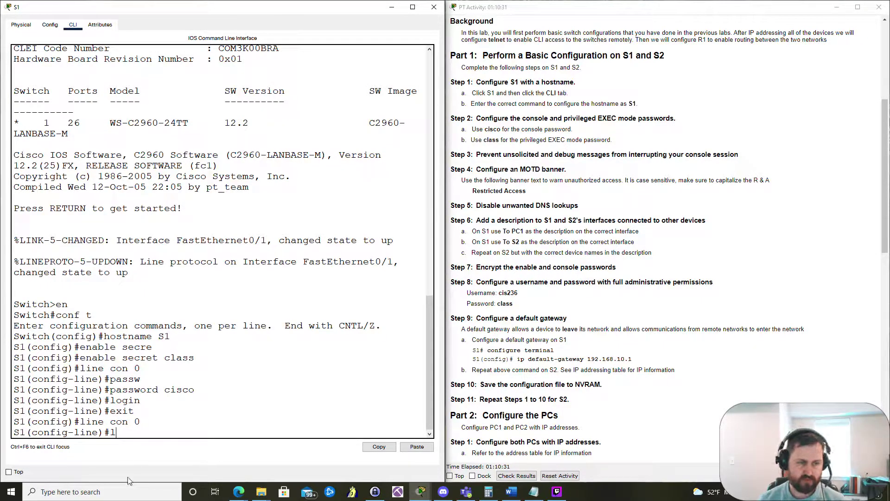
{"action": "type", "text": "ogging"}
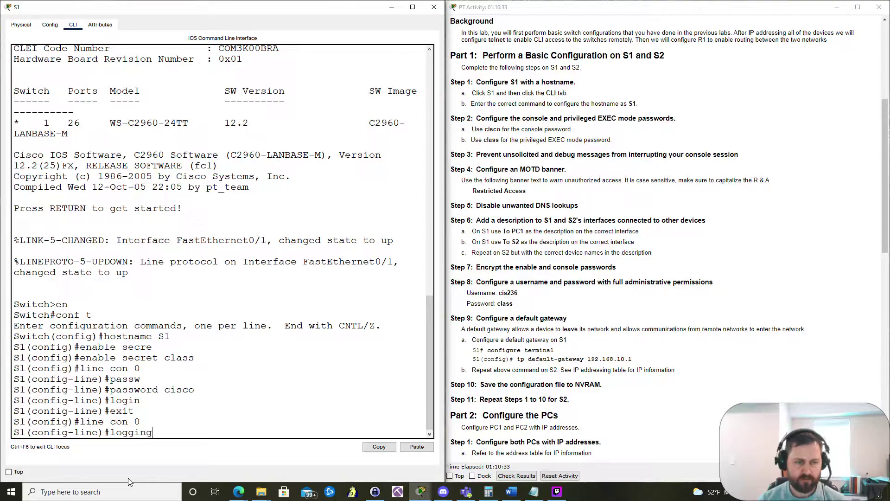
{"action": "type", "text": " sy"}
{"action": "key", "text": "Tab"}
{"action": "key", "text": "Return"}
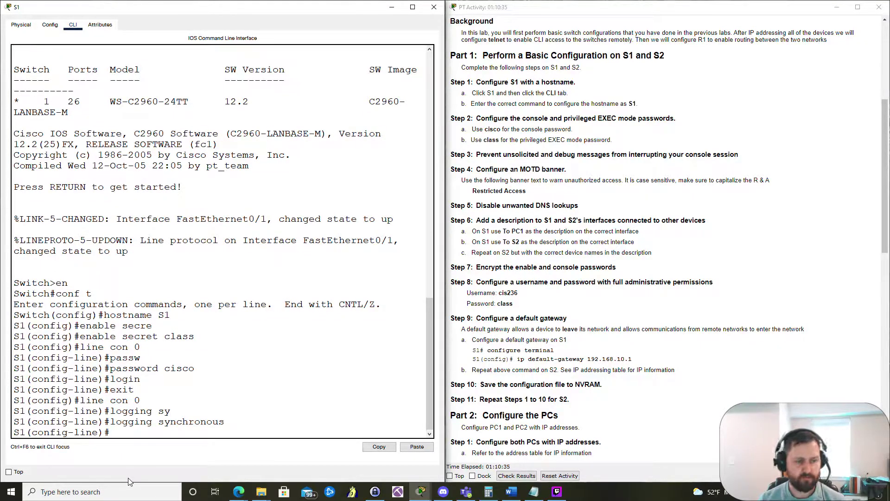
{"action": "type", "text": "exit"}
{"action": "key", "text": "Return"}
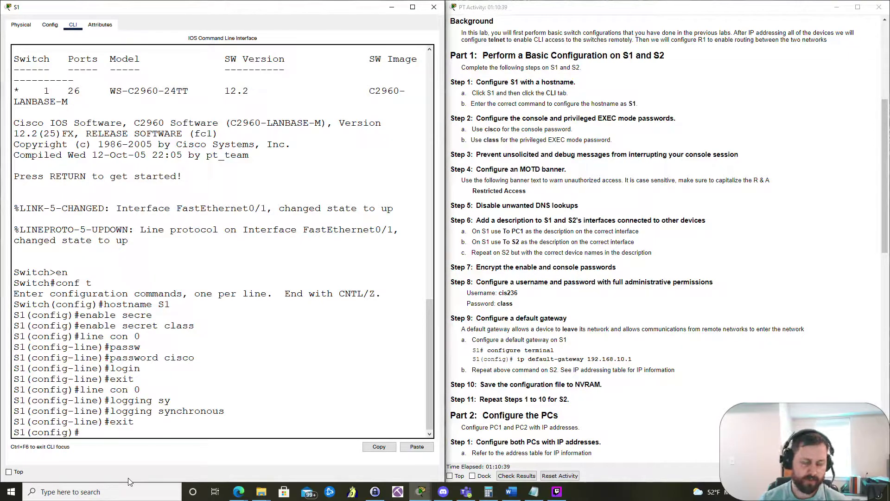
Step: Set the MOTD banner to "Restricted Access"
{"action": "type", "text": "banner"}
{"action": "key", "text": "Tab"}
{"action": "type", "text": "mot"}
{"action": "key", "text": "Tab"}
{"action": "type", "text": "\""}
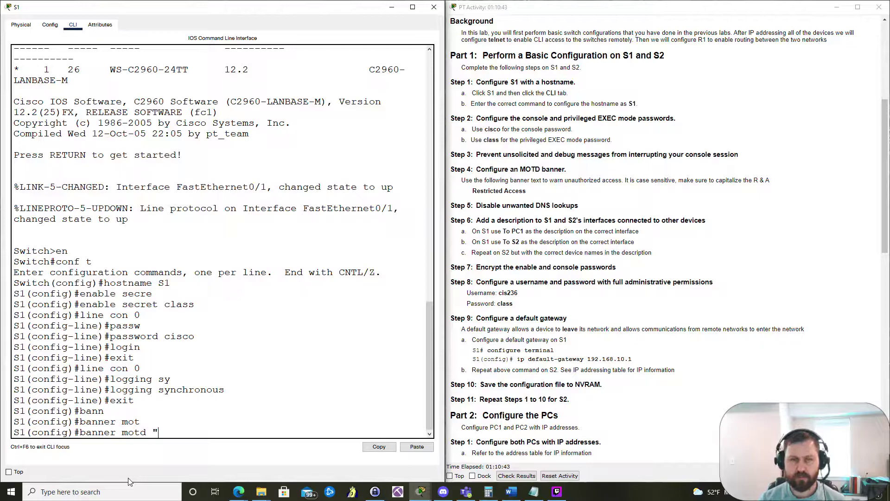
{"action": "type", "text": "Restri"}
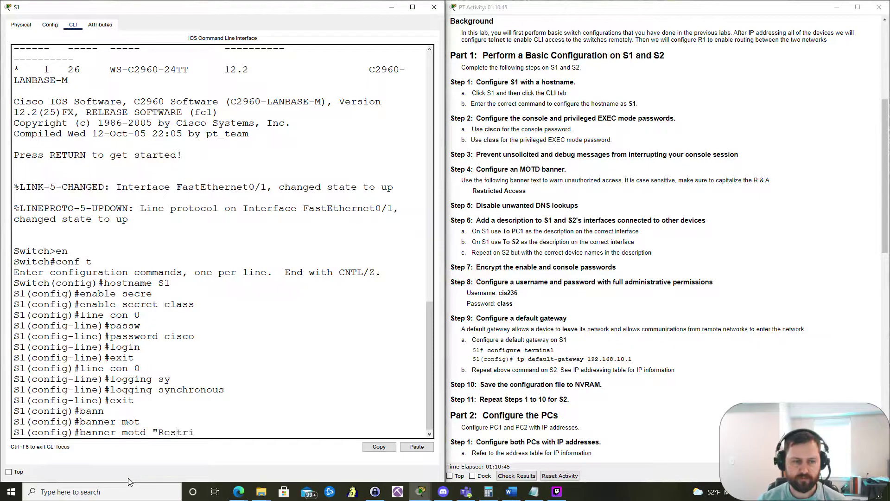
{"action": "type", "text": "cted Ac"}
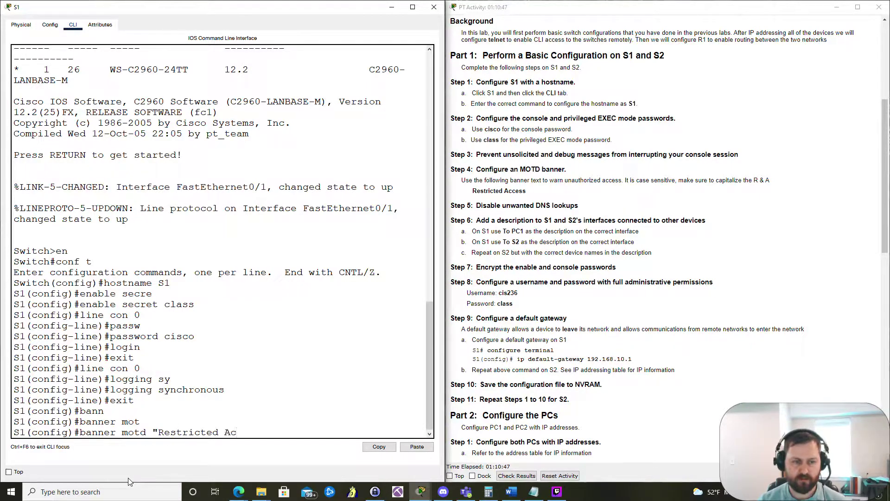
{"action": "type", "text": "cess\""}
{"action": "key", "text": "Return"}
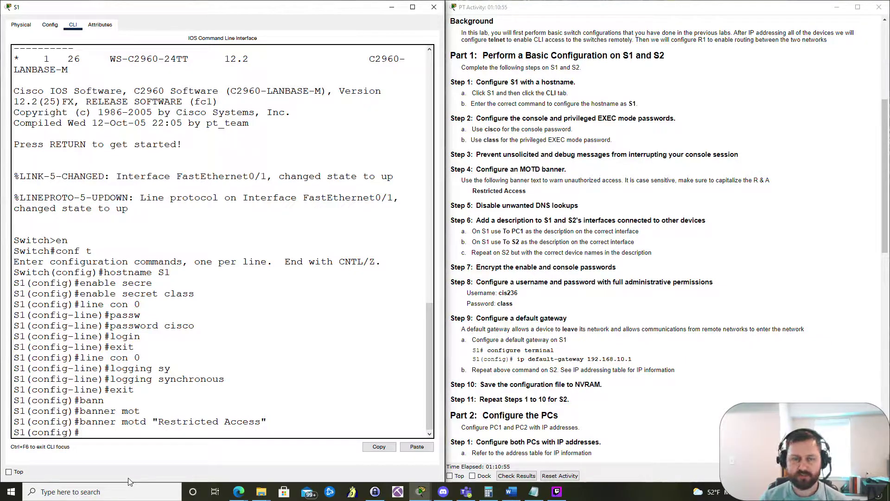
Step: Disable DNS lookups with no ip domain-lookup
{"action": "type", "text": "no ip"}
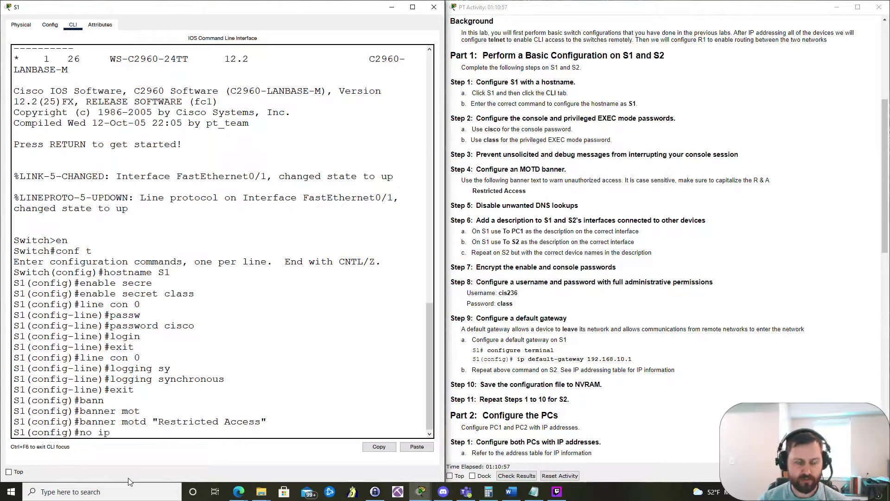
{"action": "type", "text": " domain-loo"}
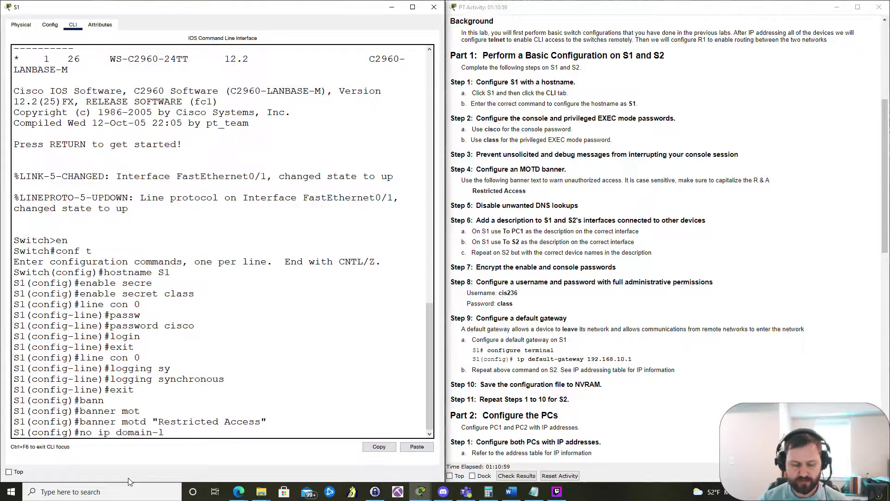
{"action": "key", "text": "Tab"}
{"action": "key", "text": "Return"}
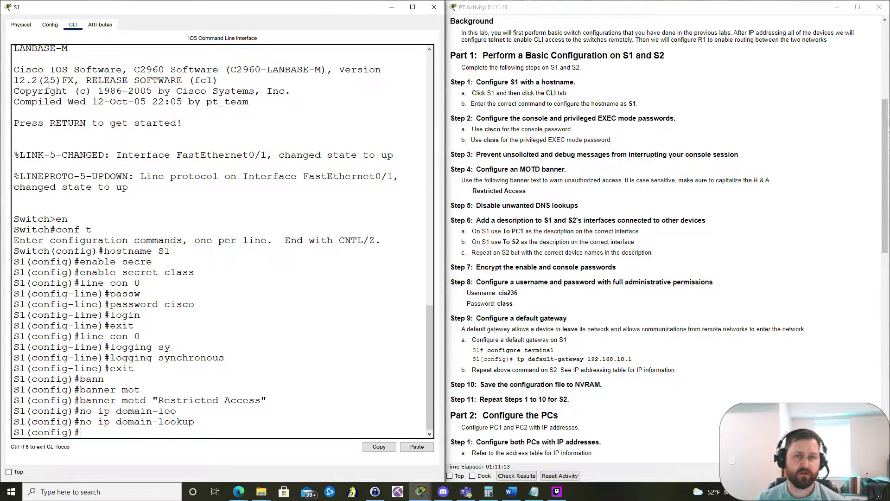
Step: Reopen S1's command line in a half-screen window
{"action": "left_click", "coordinate": [434, 7]}
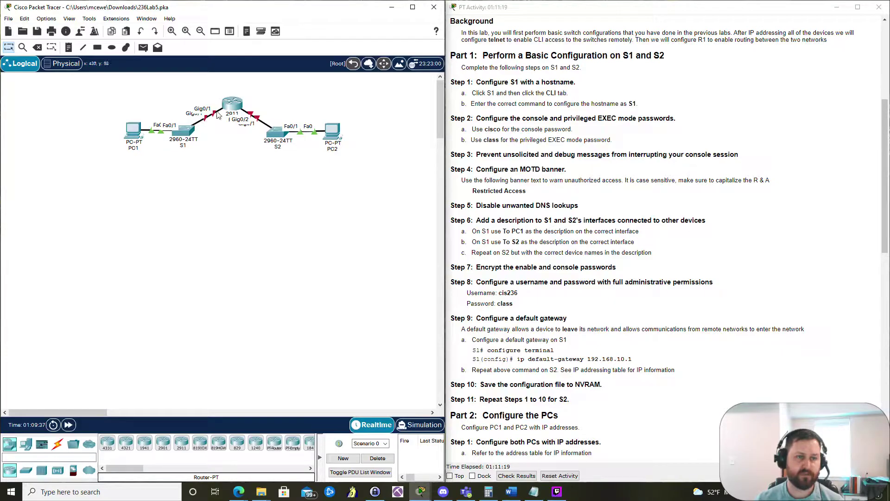
{"action": "left_click", "coordinate": [184, 134]}
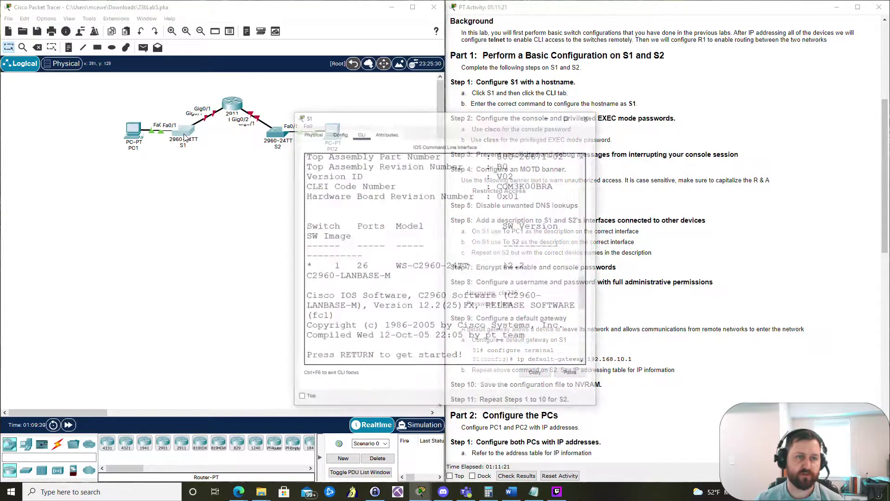
{"action": "key", "text": "super+Left"}
{"action": "left_click", "coordinate": [258, 325]}
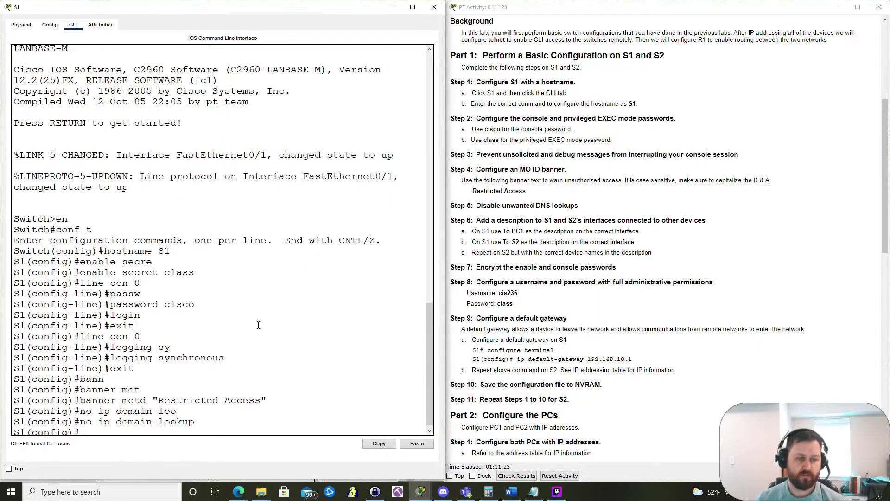
Step: Give FastEthernet0/1 the description "To PC1"
{"action": "type", "text": "int fa0"}
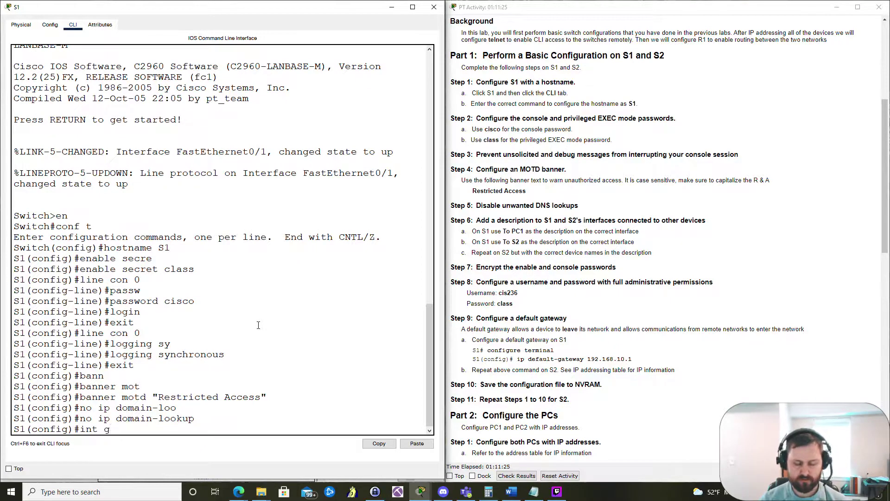
{"action": "type", "text": "/1"}
{"action": "key", "text": "Return"}
{"action": "type", "text": "de"}
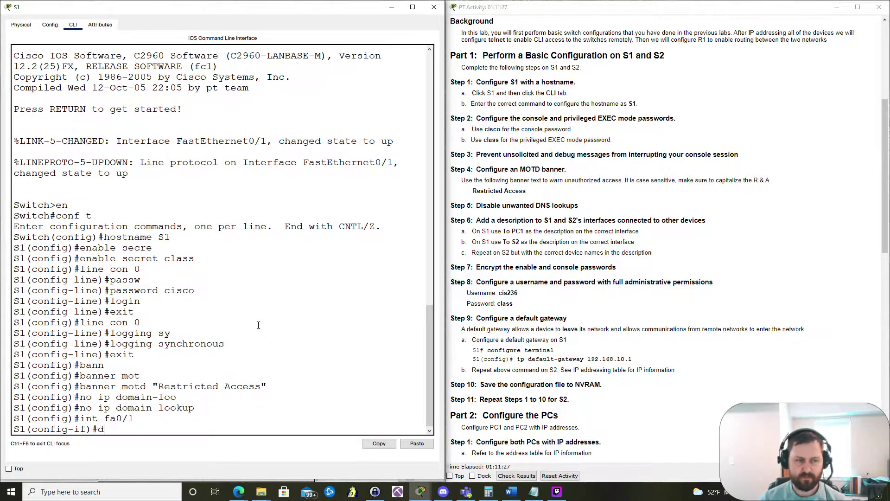
{"action": "key", "text": "Tab"}
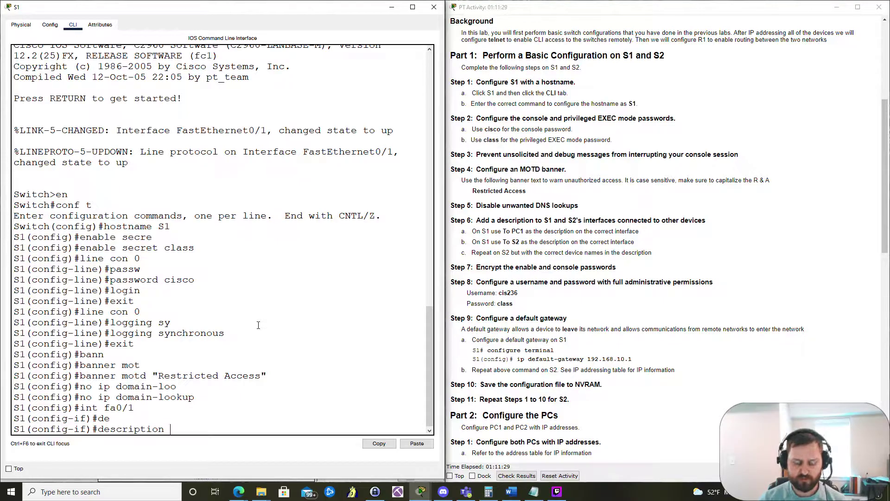
{"action": "type", "text": "To PC1"}
{"action": "key", "text": "Return"}
Step: Describe GigabitEthernet0/1 as "To S2" and check the activity results
{"action": "type", "text": "int g0"}
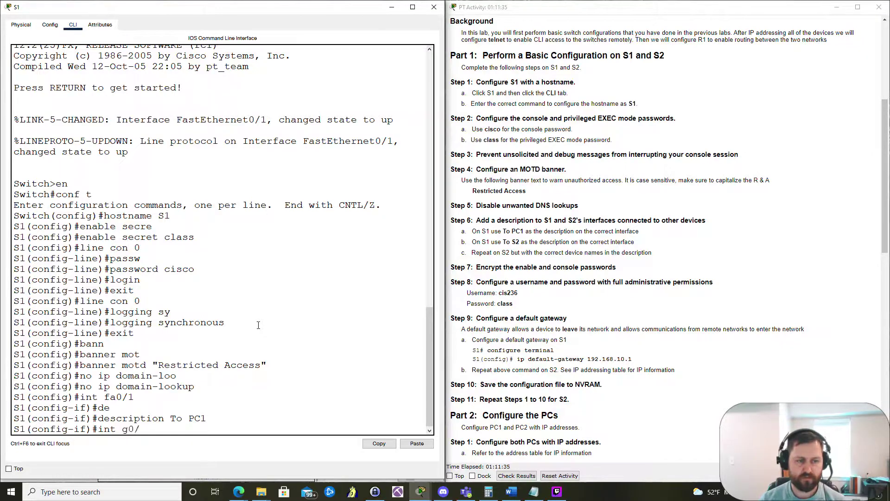
{"action": "type", "text": "/1"}
{"action": "key", "text": "Return"}
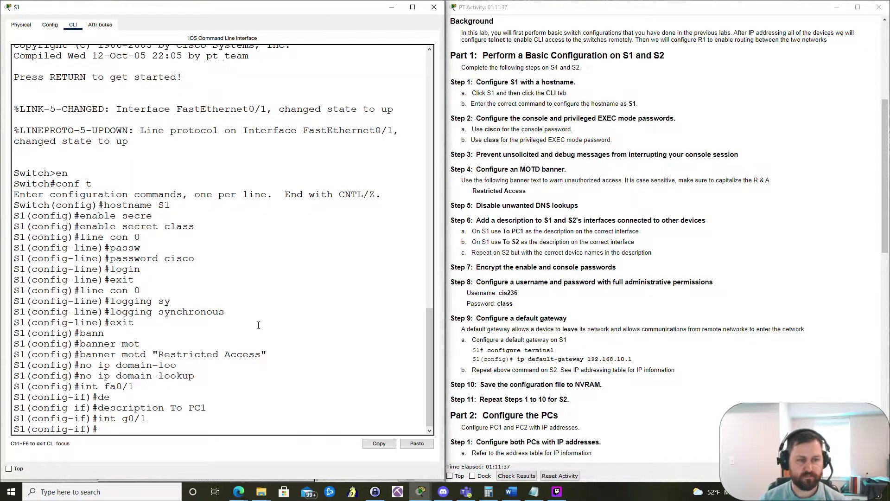
{"action": "type", "text": "to"}
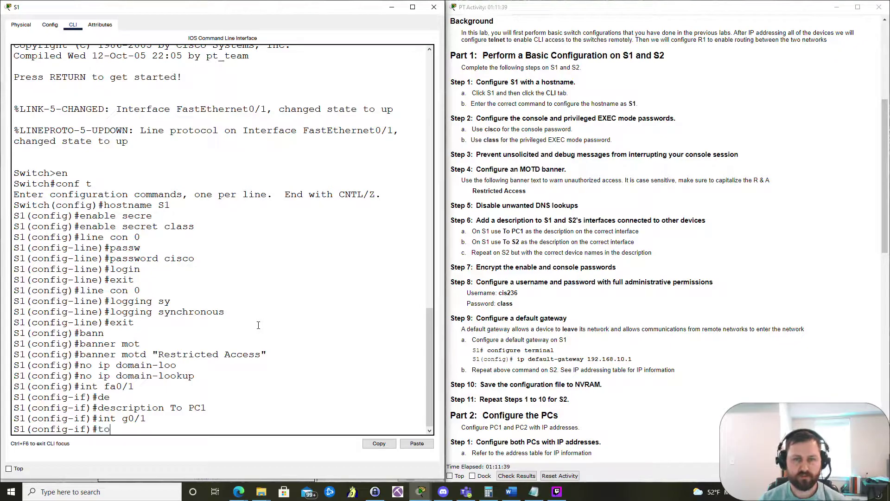
{"action": "type", "text": " To S"}
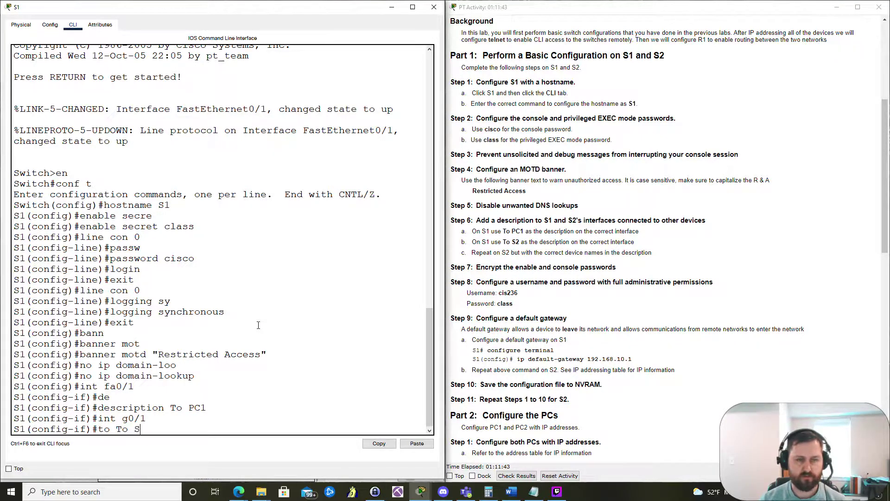
{"action": "type", "text": "2"}
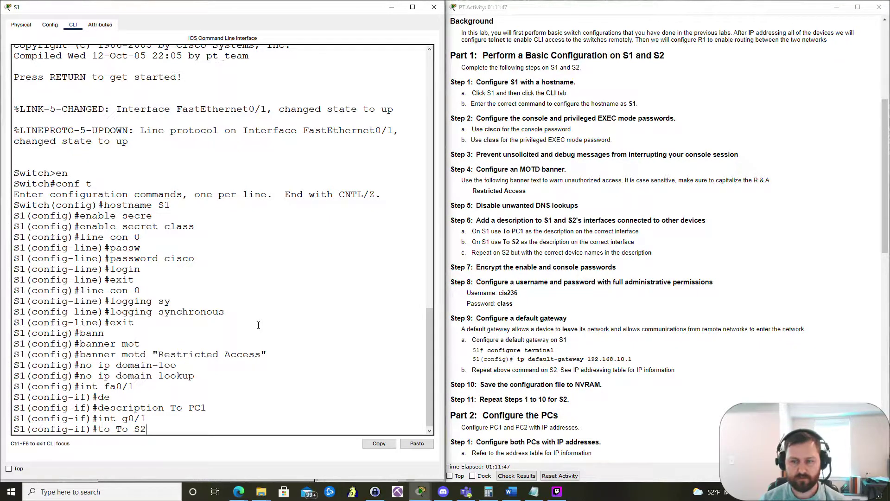
{"action": "key", "text": "Return"}
{"action": "key", "text": "Up"}
{"action": "type", "text": "de"}
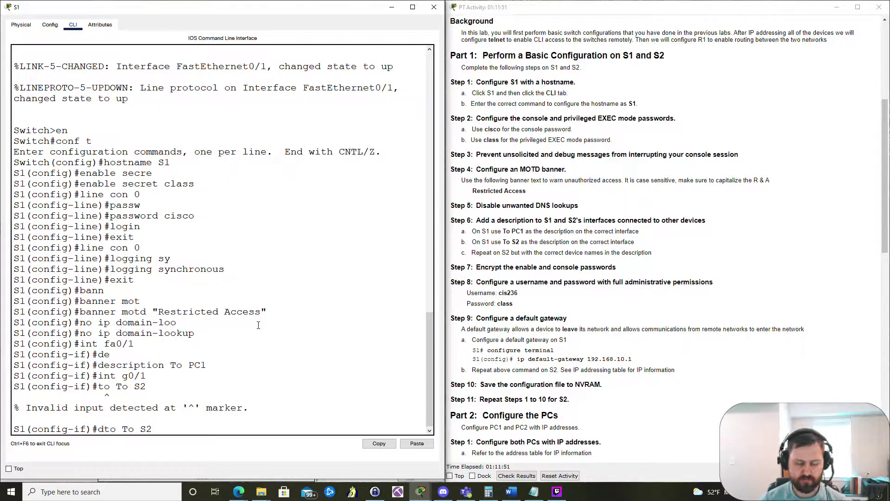
{"action": "key", "text": "End"}
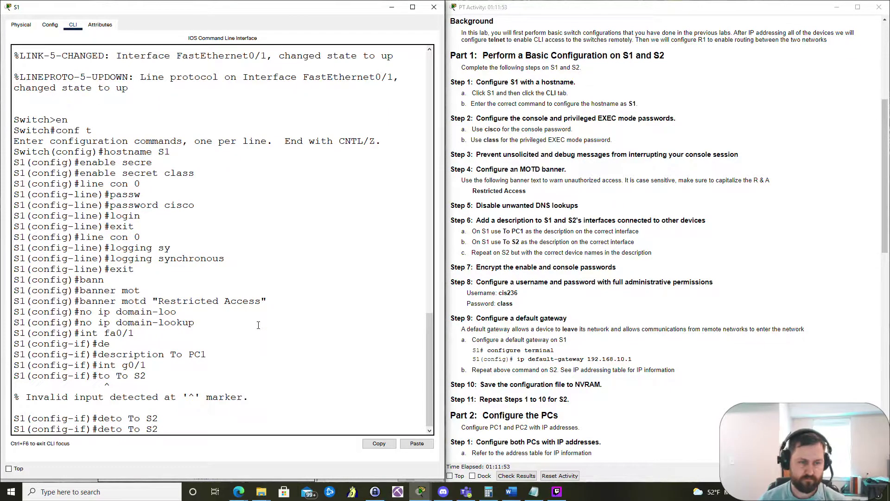
{"action": "type", "text": "s"}
{"action": "key", "text": "End"}
{"action": "key", "text": "Return"}
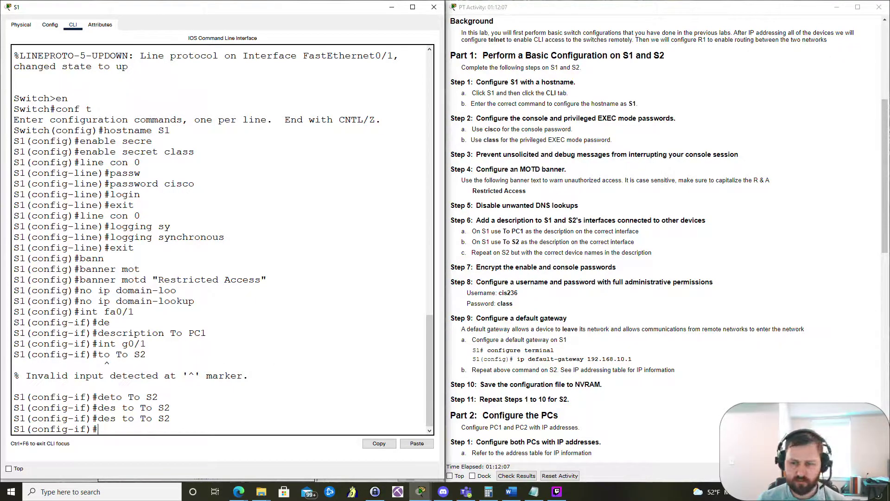
{"action": "left_click", "coordinate": [512, 476]}
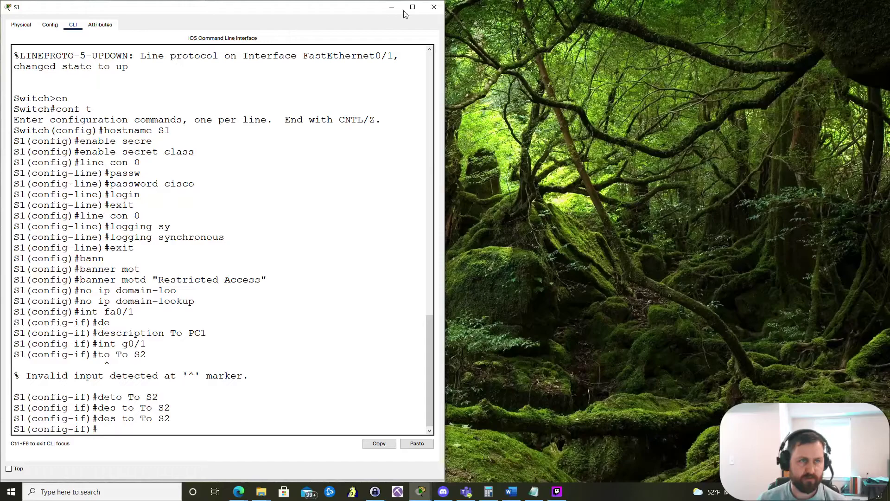
Step: Review the assessment items scoring 9/38, close the results, and return to S1
{"action": "left_click", "coordinate": [391, 7]}
{"action": "left_click", "coordinate": [91, 69]}
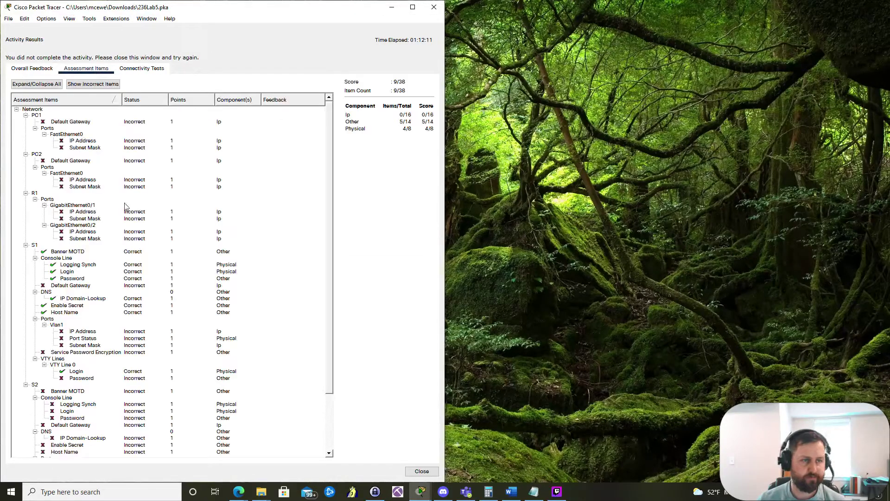
{"action": "scroll", "coordinate": [98, 256], "scroll_direction": "down", "scroll_amount": 1}
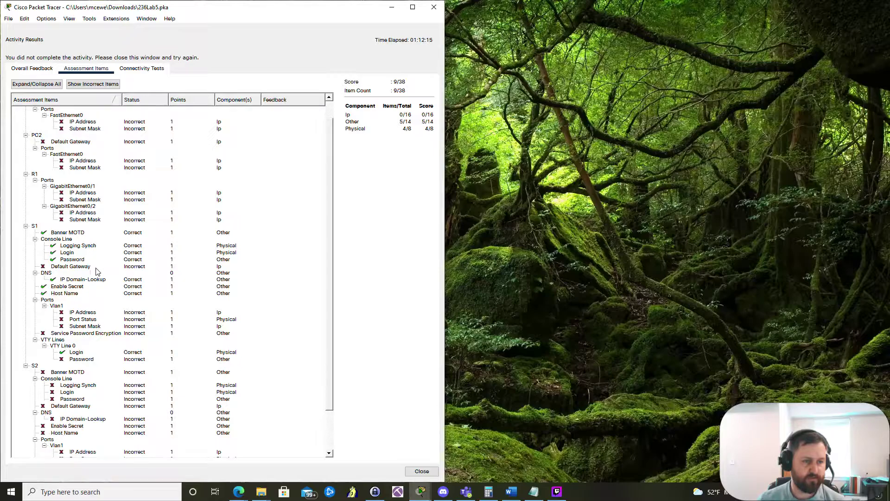
{"action": "scroll", "coordinate": [98, 271], "scroll_direction": "down", "scroll_amount": 1}
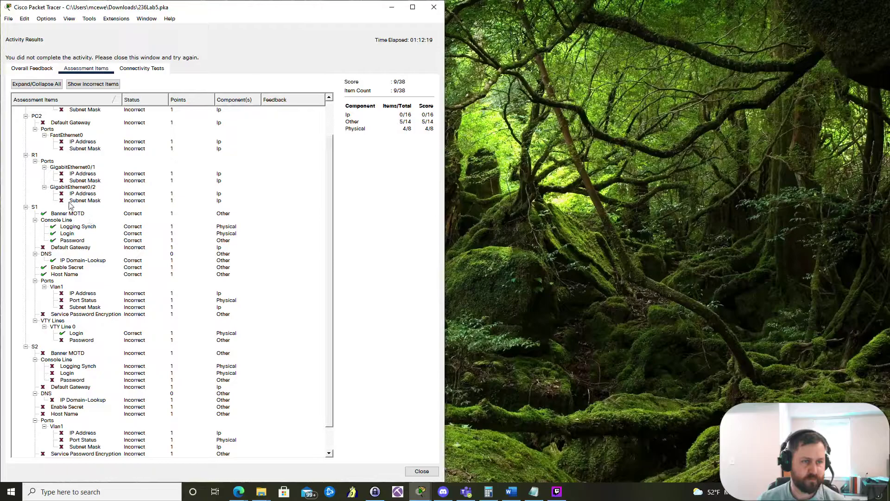
{"action": "left_click", "coordinate": [422, 472]}
{"action": "key", "text": "super+Right"}
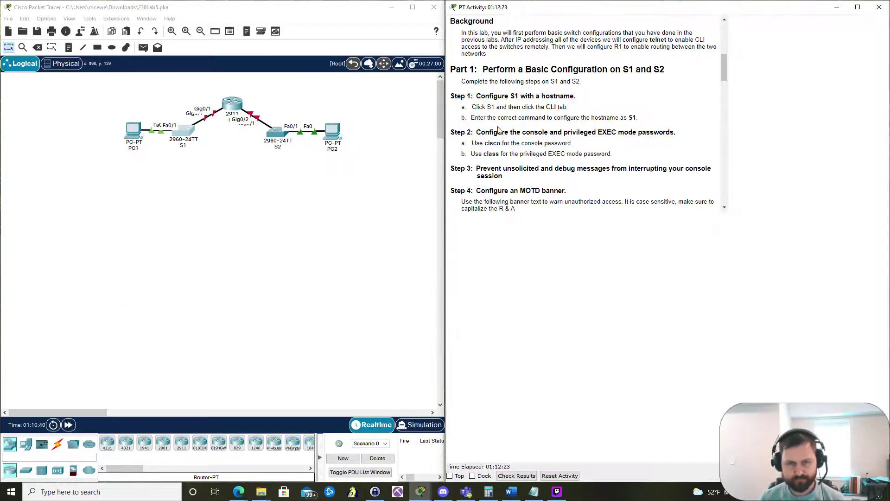
{"action": "left_click", "coordinate": [187, 132]}
Step: Change GigabitEthernet0/1's description to end in "To R1"
{"action": "left_click_drag", "start_coordinate": [101, 109], "coordinate": [0, 134]}
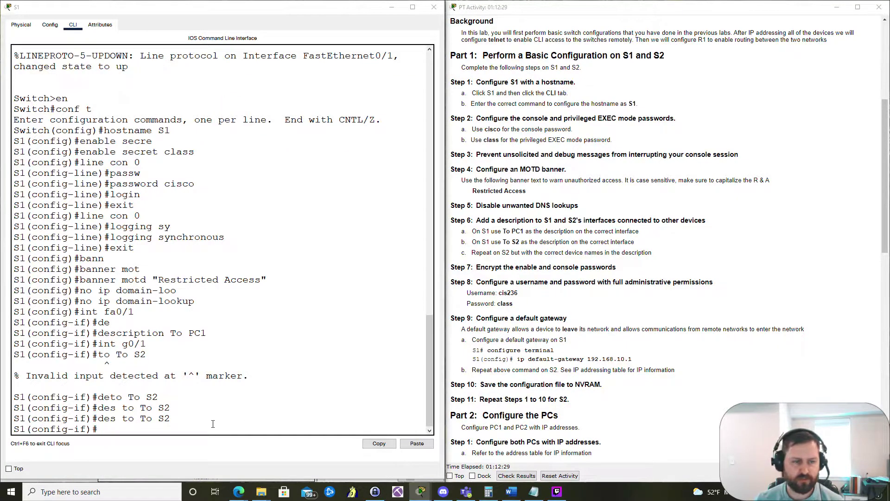
{"action": "key", "text": "Up"}
{"action": "key", "text": "BackSpace"}
{"action": "key", "text": "BackSpace"}
{"action": "type", "text": "R1"}
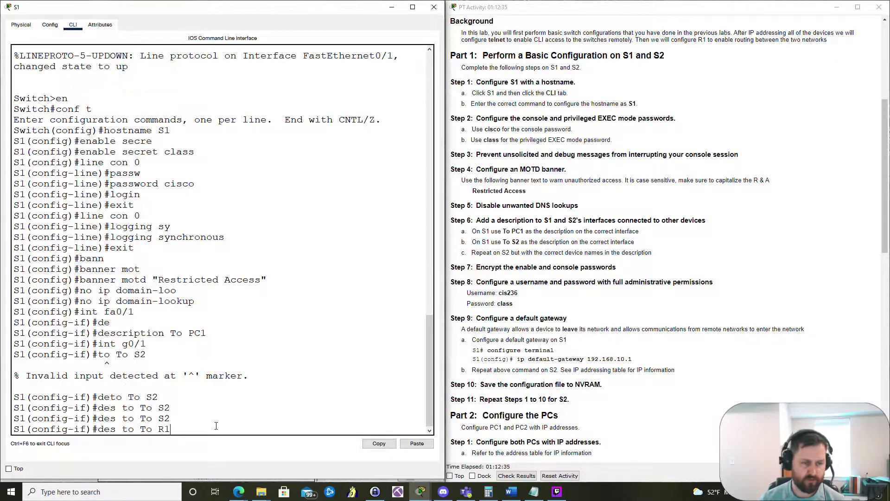
{"action": "key", "text": "Return"}
Step: List S1's running configuration with do show run and page through it
{"action": "type", "text": "do show ru"}
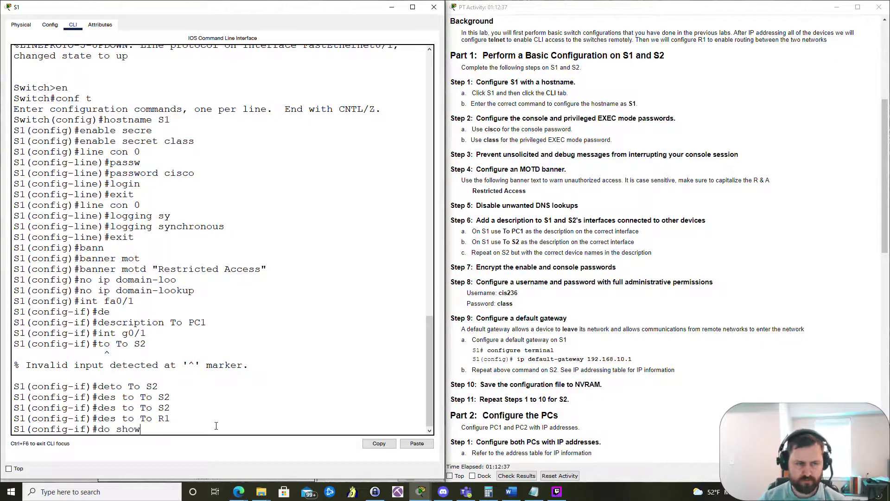
{"action": "key", "text": "Return"}
{"action": "key", "text": "space"}
{"action": "key", "text": "space"}
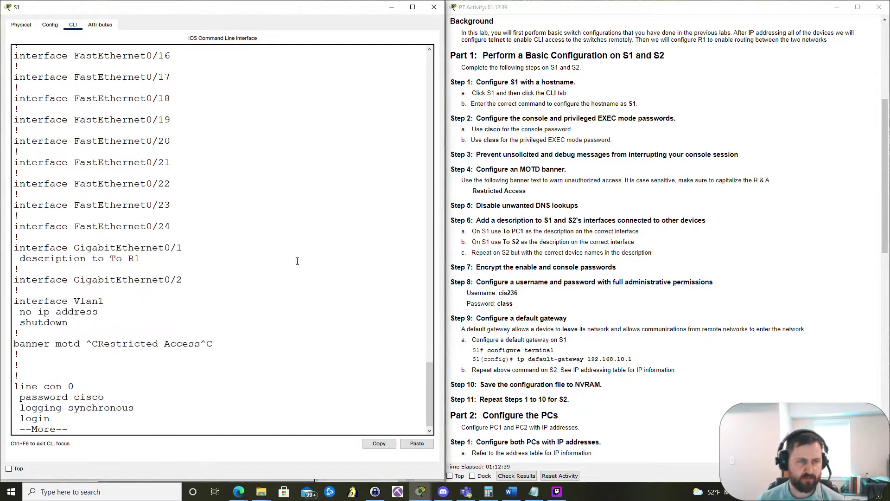
{"action": "scroll", "coordinate": [302, 259], "scroll_direction": "up", "scroll_amount": 3}
{"action": "scroll", "coordinate": [301, 258], "scroll_direction": "up", "scroll_amount": 3}
{"action": "scroll", "coordinate": [301, 259], "scroll_direction": "down", "scroll_amount": 5}
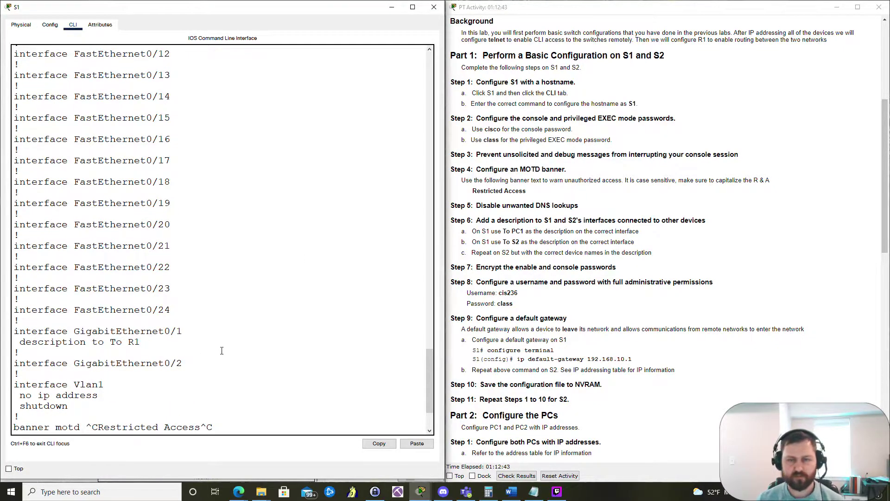
{"action": "scroll", "coordinate": [222, 351], "scroll_direction": "down", "scroll_amount": 3}
{"action": "key", "text": "space"}
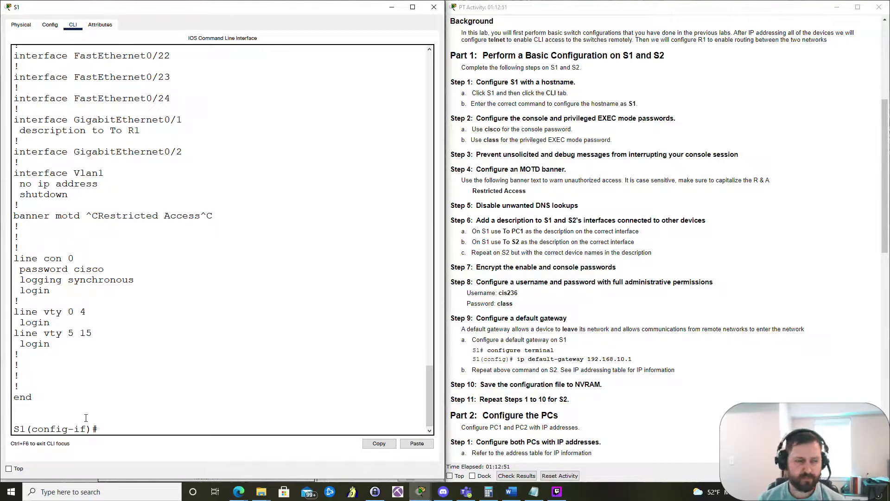
Step: Turn on service password-encryption on S1
{"action": "type", "text": "exit"}
{"action": "key", "text": "Return"}
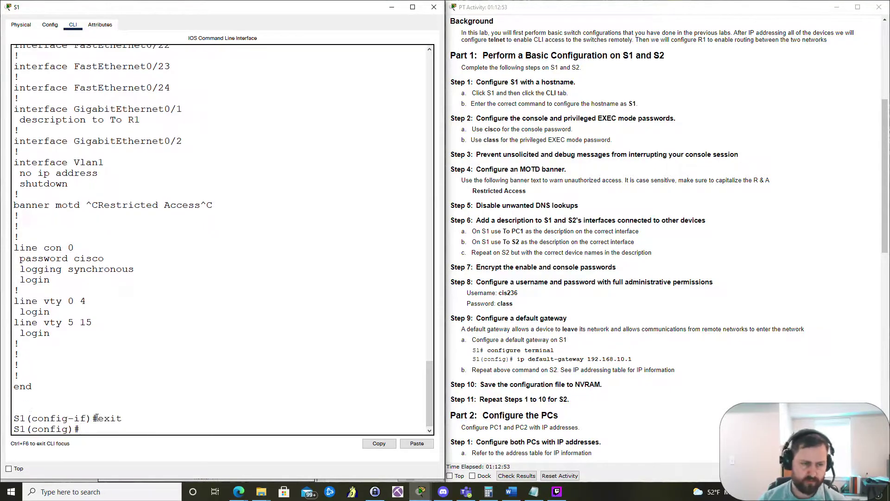
{"action": "type", "text": "se"}
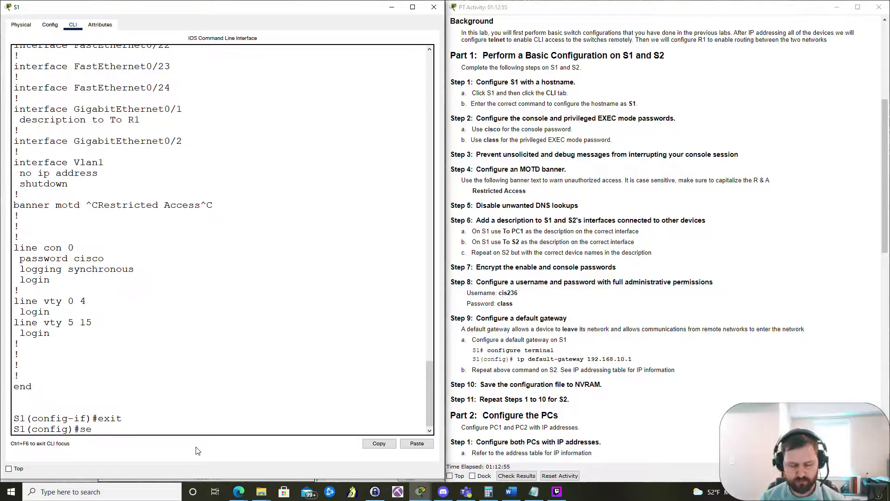
{"action": "type", "text": "rvice pa"}
{"action": "key", "text": "Tab"}
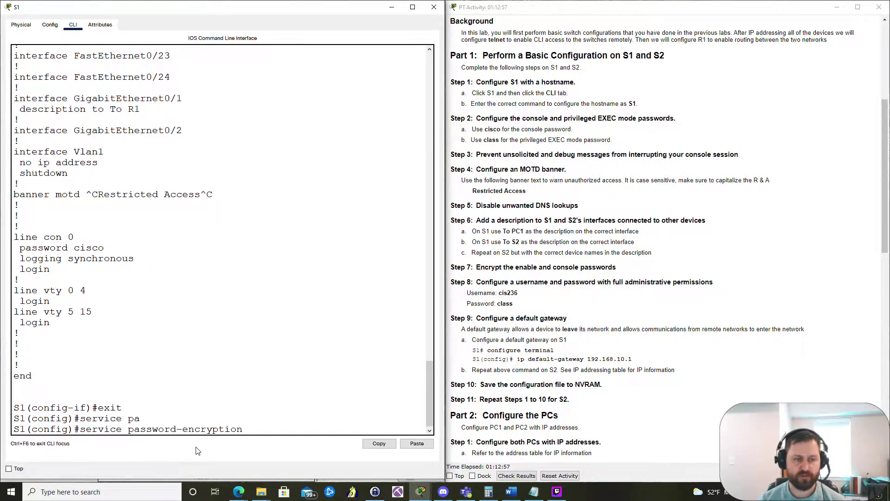
{"action": "key", "text": "Return"}
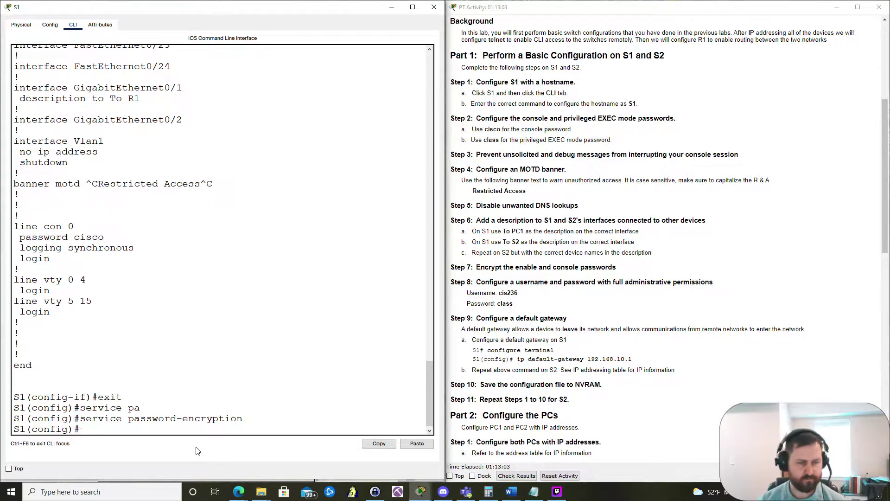
Step: Create the local admin username with its password
{"action": "type", "text": "us"}
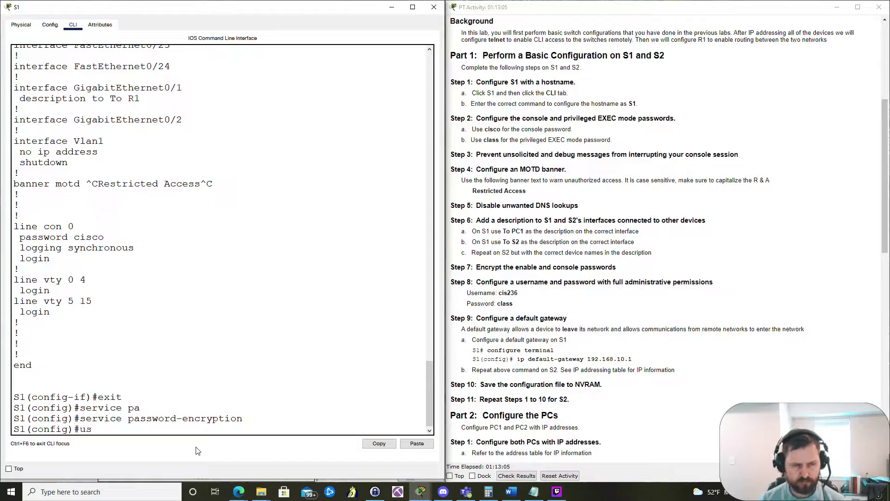
{"action": "key", "text": "Tab"}
{"action": "type", "text": "c"}
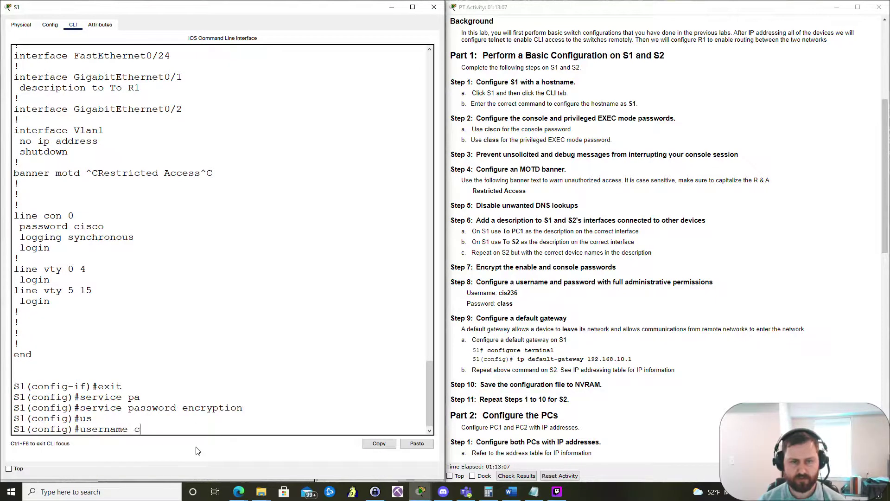
{"action": "type", "text": "is236"}
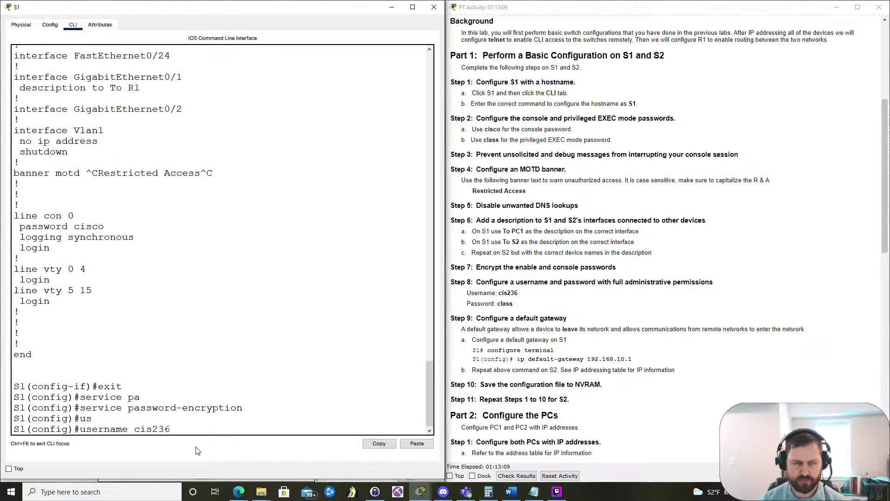
{"action": "type", "text": " pass"}
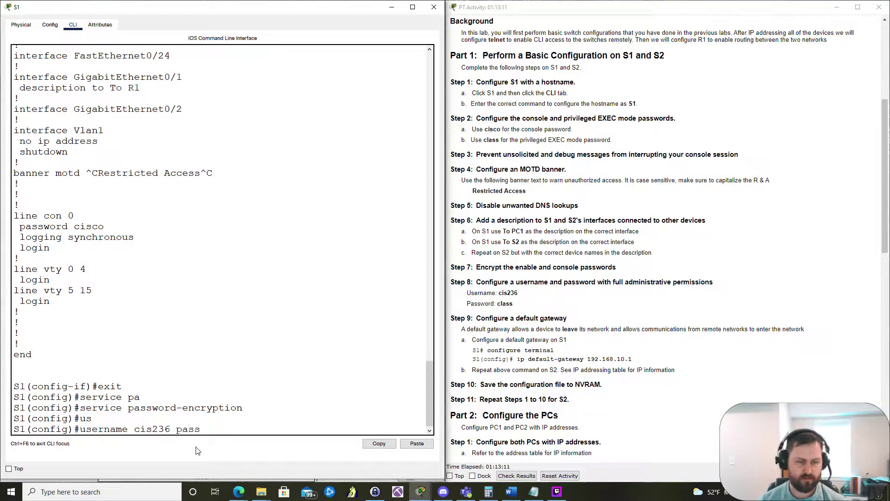
{"action": "type", "text": "word class"}
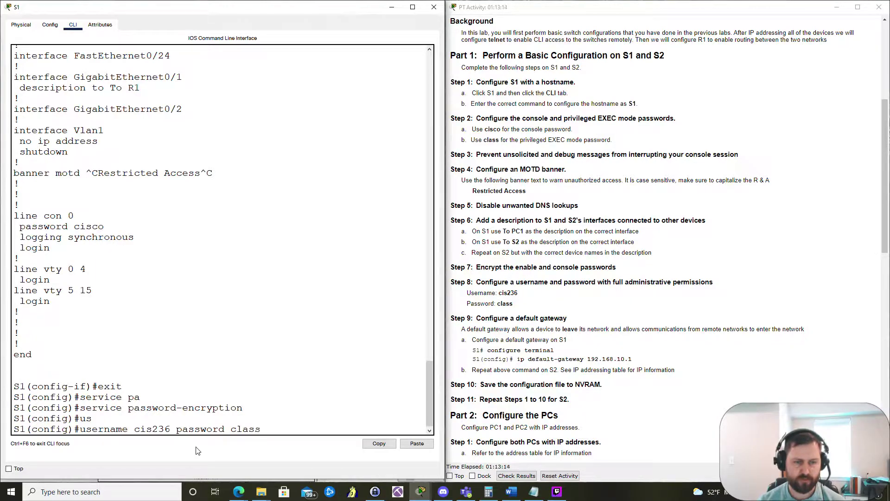
{"action": "key", "text": "Return"}
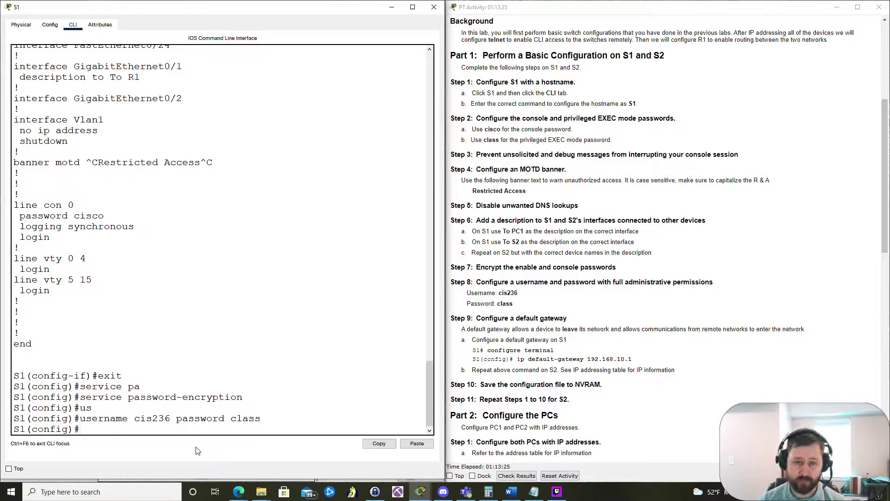
{"action": "scroll", "coordinate": [692, 146], "scroll_direction": "up", "scroll_amount": 5}
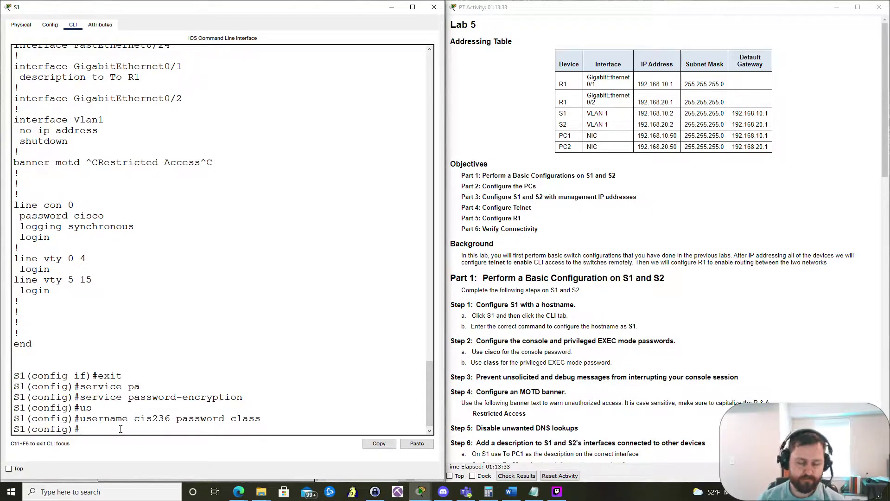
Step: Give interface VLAN 1 address 192.168.10.2 255.255.255.0 and bring it up with no shut
{"action": "type", "text": "int"}
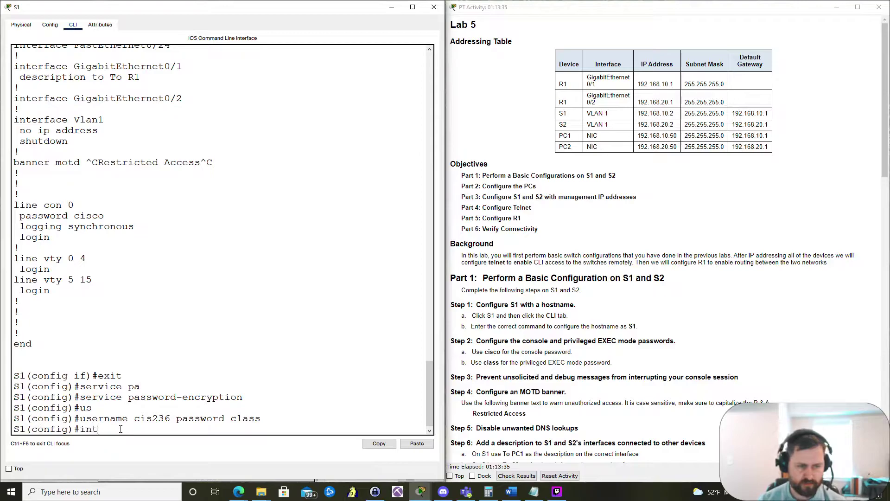
{"action": "type", "text": " vlan 1"}
{"action": "key", "text": "Return"}
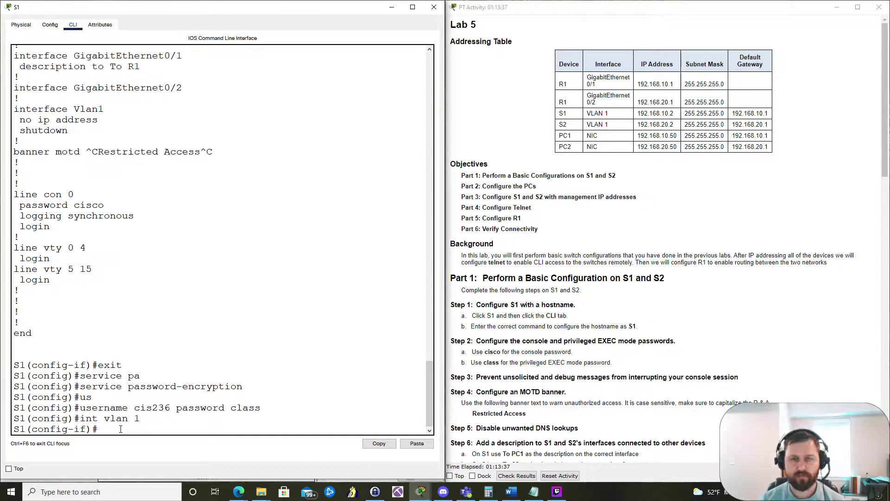
{"action": "type", "text": "ip add"}
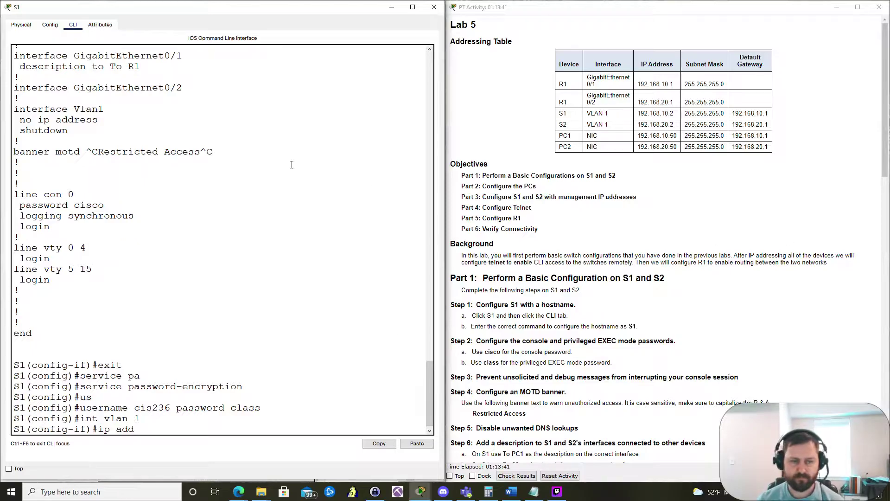
{"action": "type", "text": " 192.16"}
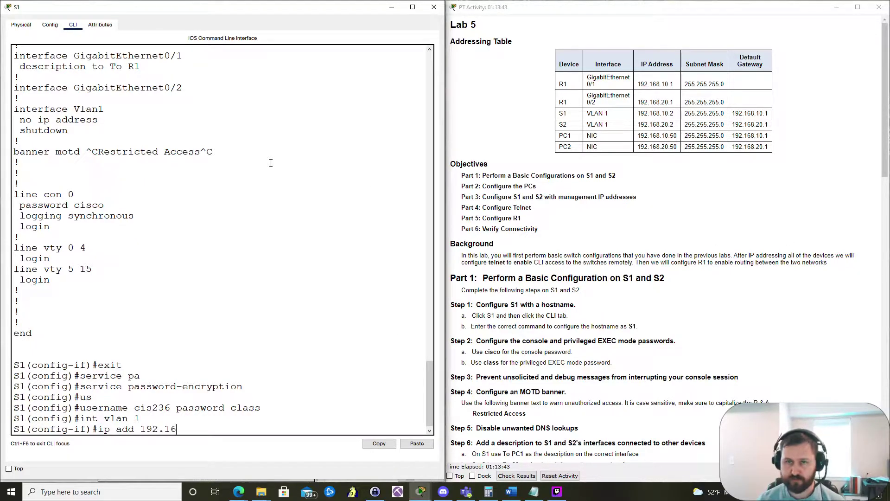
{"action": "type", "text": "8.10.2 255"}
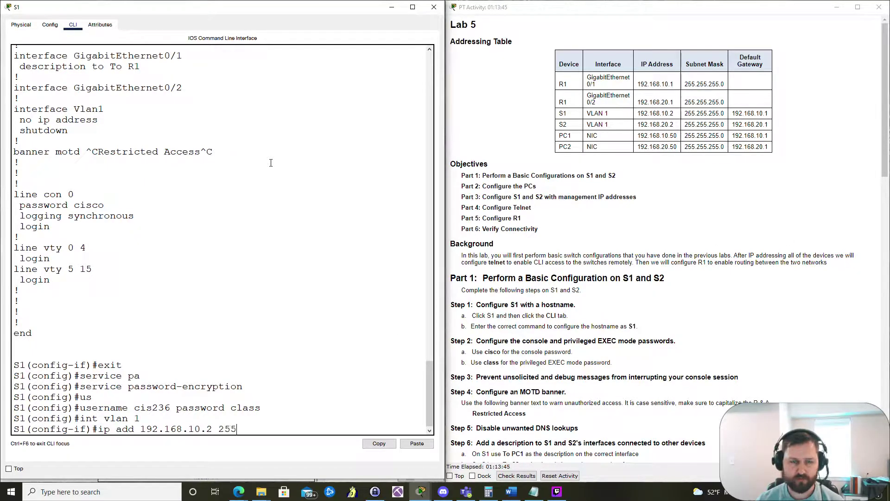
{"action": "type", "text": ".255.255.0"}
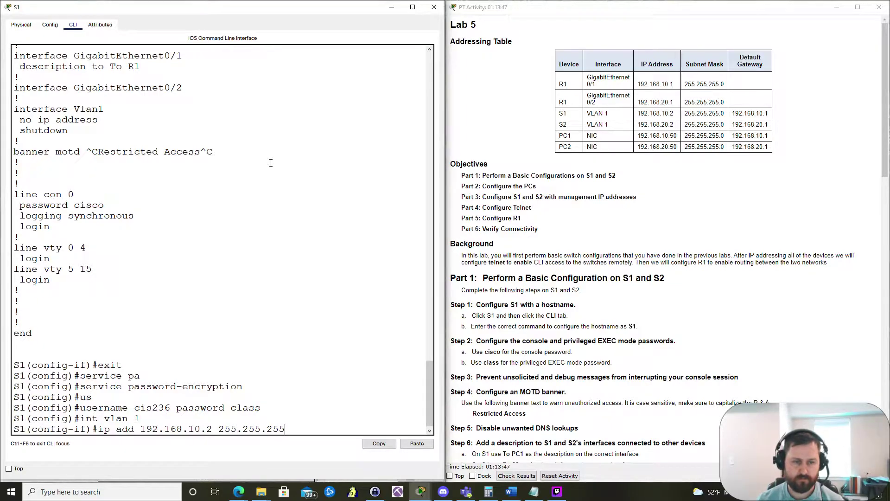
{"action": "key", "text": "Return"}
{"action": "type", "text": "no shut"}
{"action": "key", "text": "Return"}
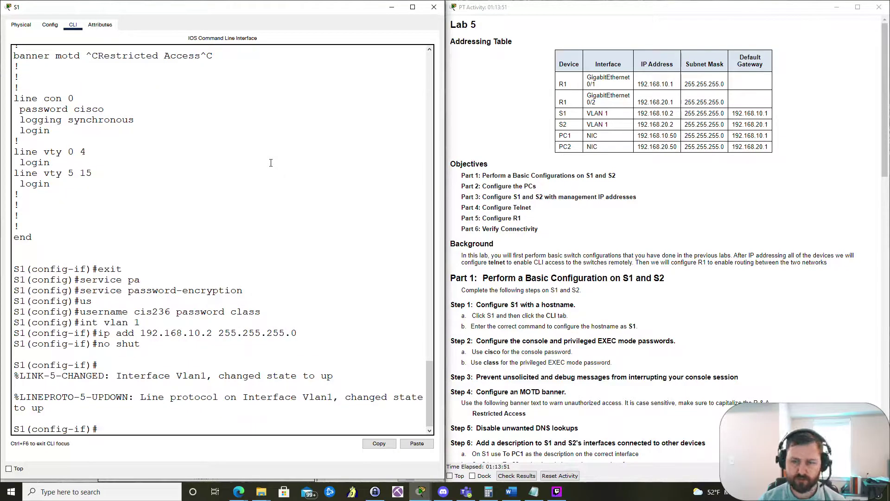
{"action": "key", "text": "Return"}
{"action": "scroll", "coordinate": [695, 328], "scroll_direction": "down", "scroll_amount": 5}
{"action": "scroll", "coordinate": [695, 328], "scroll_direction": "down", "scroll_amount": 5}
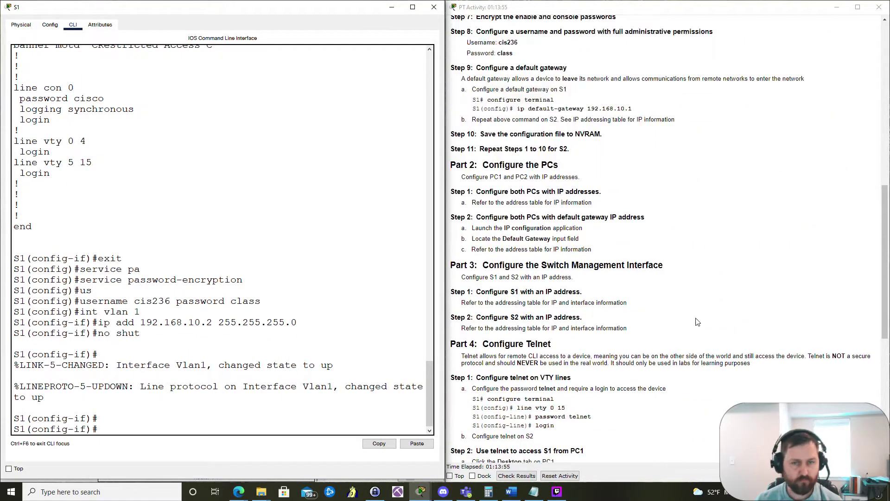
{"action": "scroll", "coordinate": [696, 322], "scroll_direction": "up", "scroll_amount": 1}
{"action": "scroll", "coordinate": [592, 212], "scroll_direction": "up", "scroll_amount": 1}
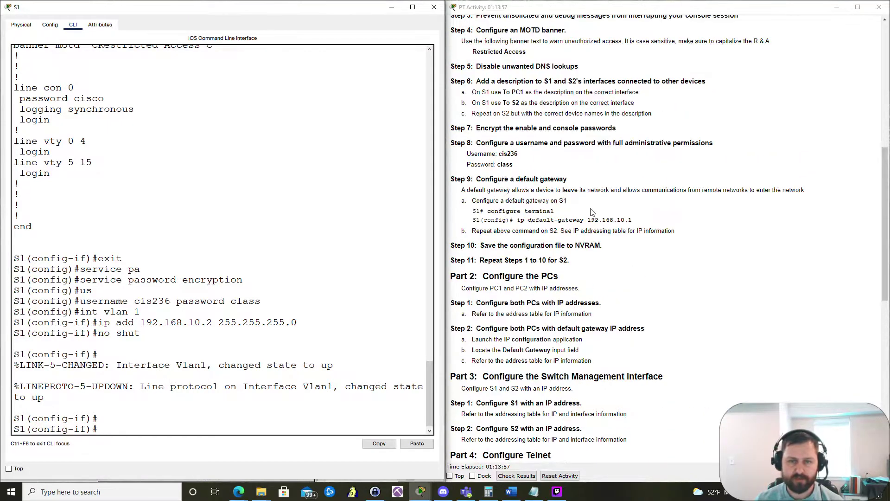
{"action": "scroll", "coordinate": [592, 212], "scroll_direction": "up", "scroll_amount": 1}
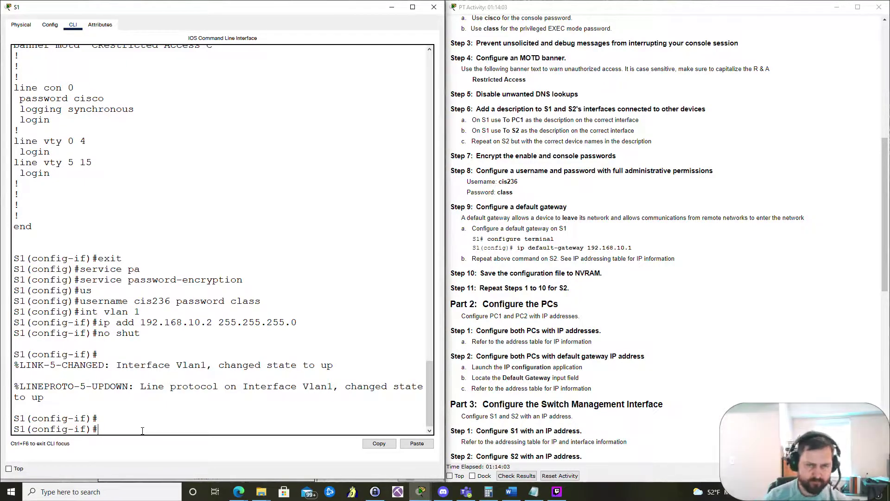
Step: Return to global config and set ip default-gateway 192.168.10.1 on S1
{"action": "type", "text": "exit"}
{"action": "key", "text": "Return"}
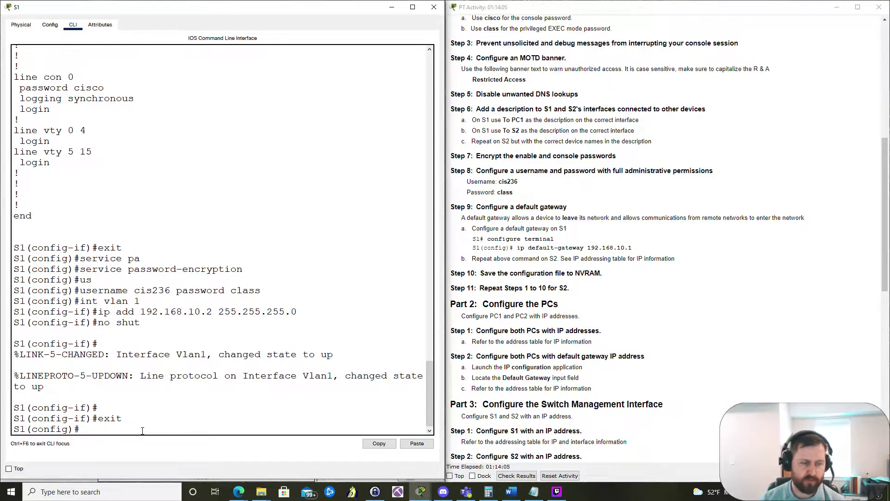
{"action": "type", "text": "ip de"}
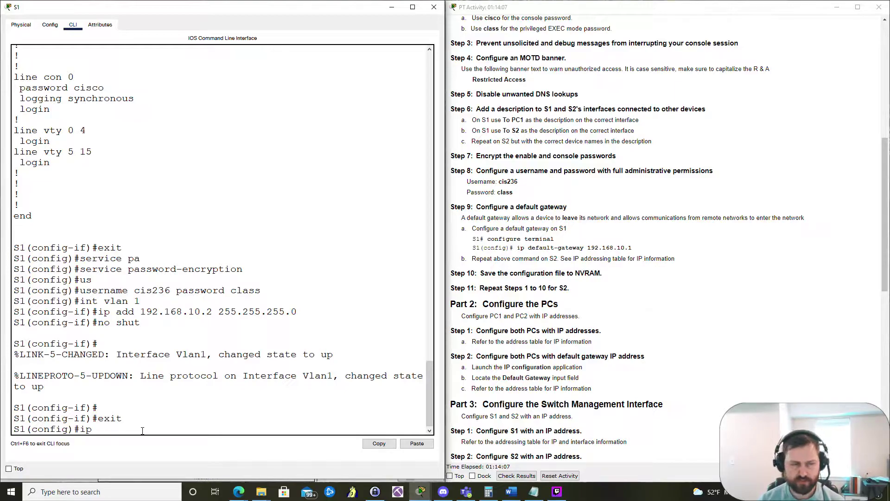
{"action": "key", "text": "Tab"}
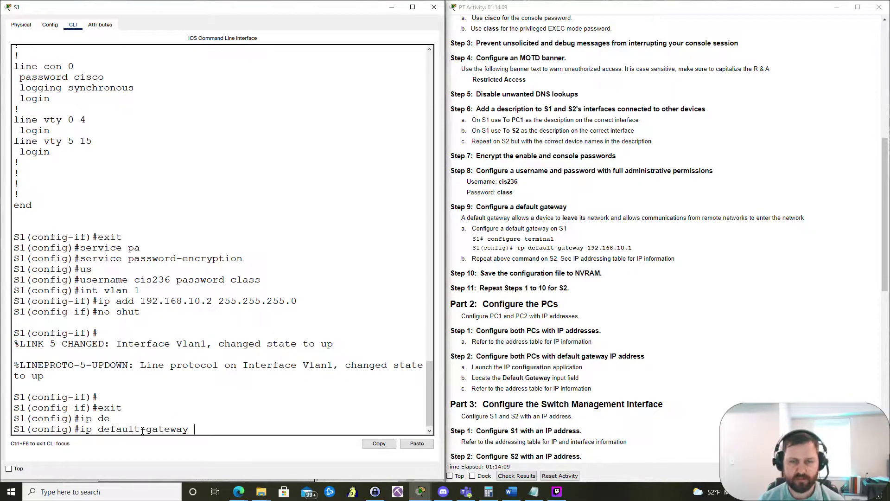
{"action": "type", "text": "192"}
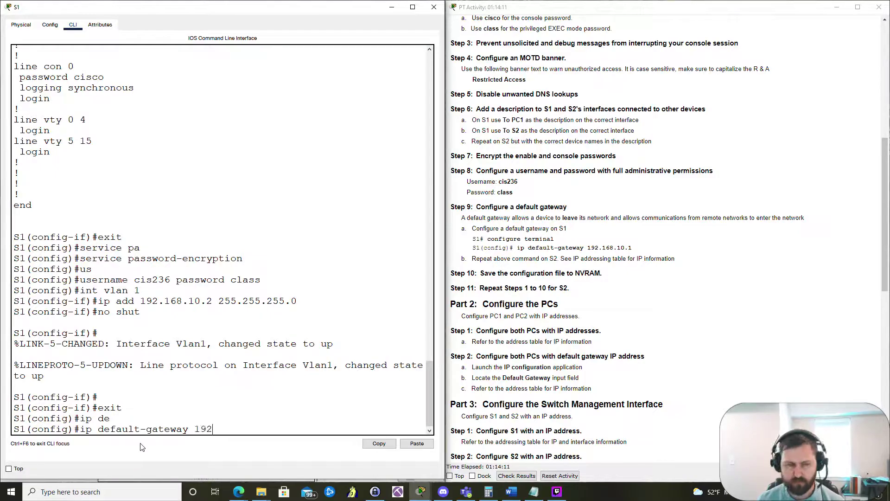
{"action": "type", "text": ".168.10.1"}
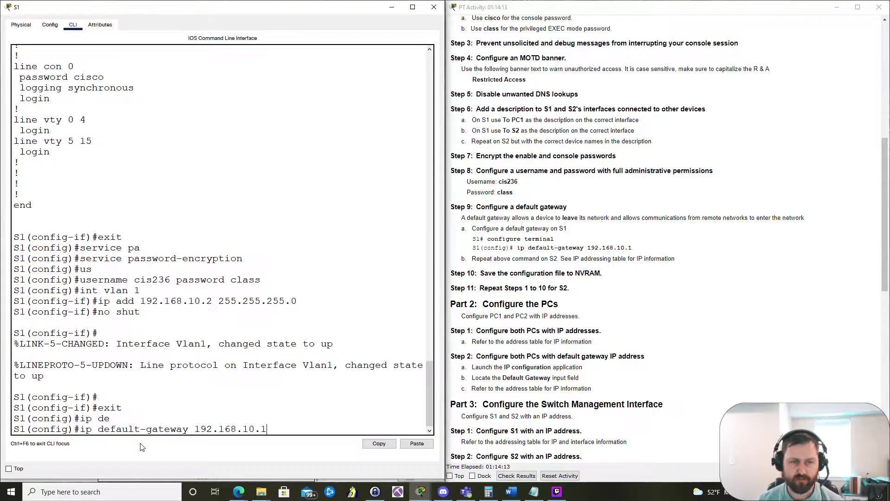
{"action": "key", "text": "Return"}
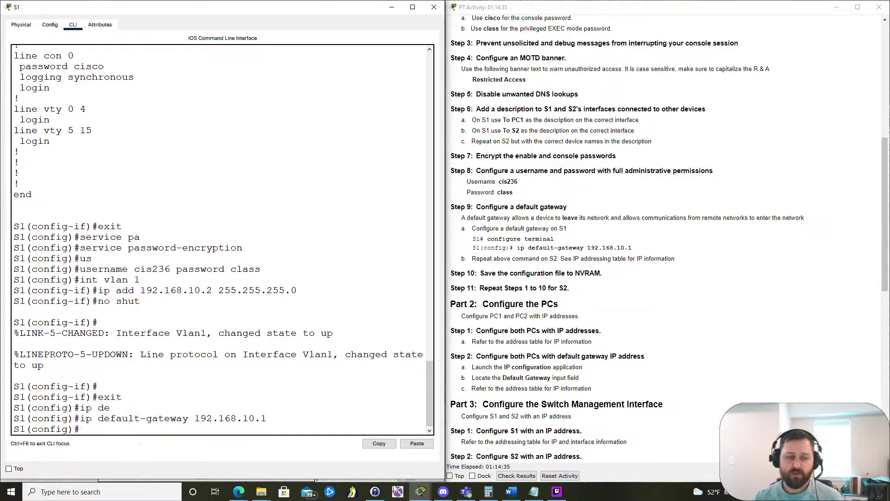
Step: Place the note 192.168.10.50 below PC1 and an address note under S1
{"action": "mouse_move", "coordinate": [420, 490]}
{"action": "left_click", "coordinate": [365, 452]}
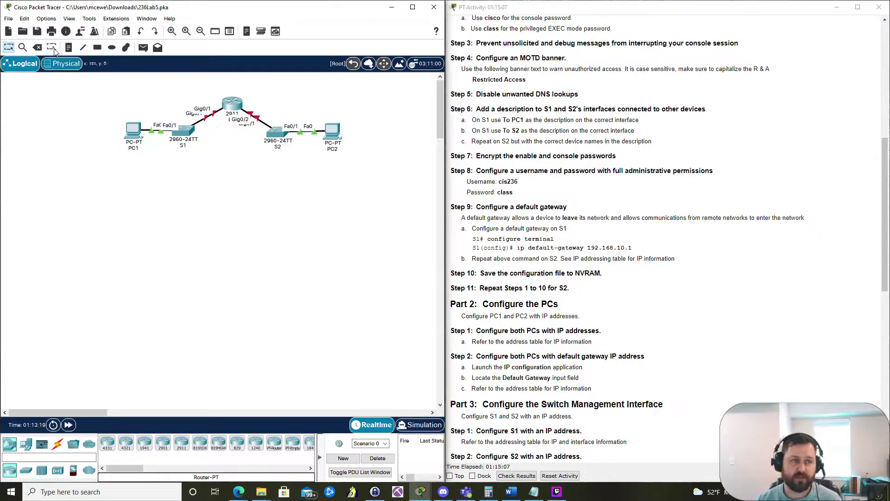
{"action": "left_click", "coordinate": [69, 47]}
{"action": "left_click", "coordinate": [104, 160]}
{"action": "type", "text": "192.168.10.1"}
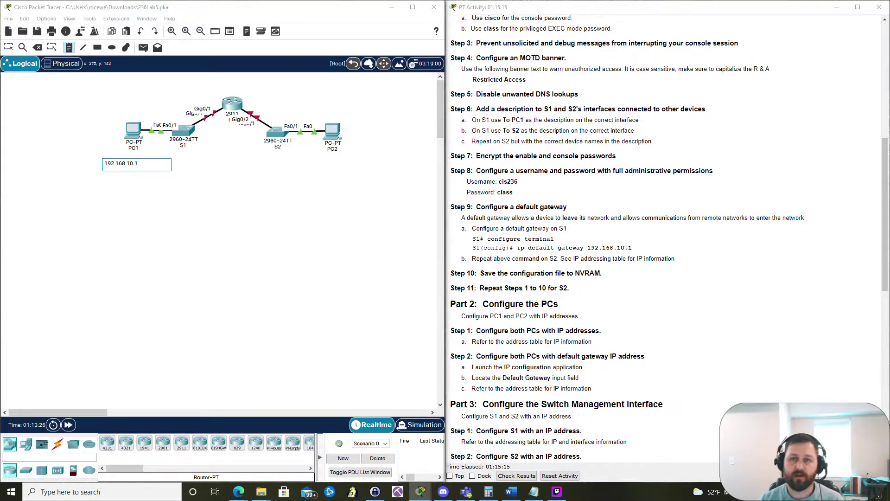
{"action": "scroll", "coordinate": [806, 197], "scroll_direction": "up", "scroll_amount": 7}
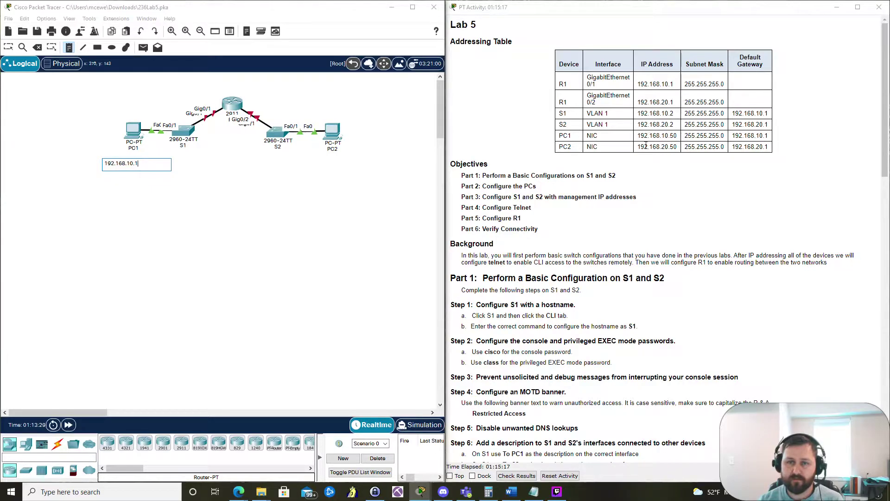
{"action": "key", "text": "BackSpace"}
{"action": "type", "text": "5"}
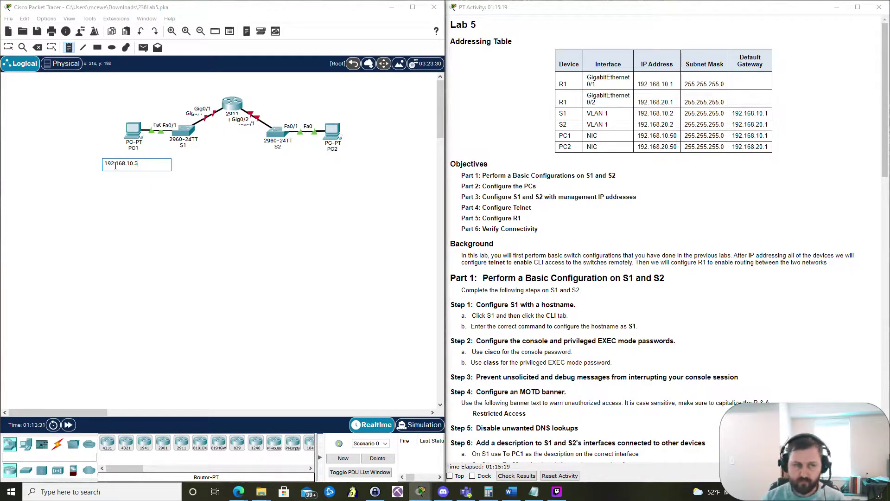
{"action": "type", "text": "0"}
{"action": "left_click", "coordinate": [185, 154]}
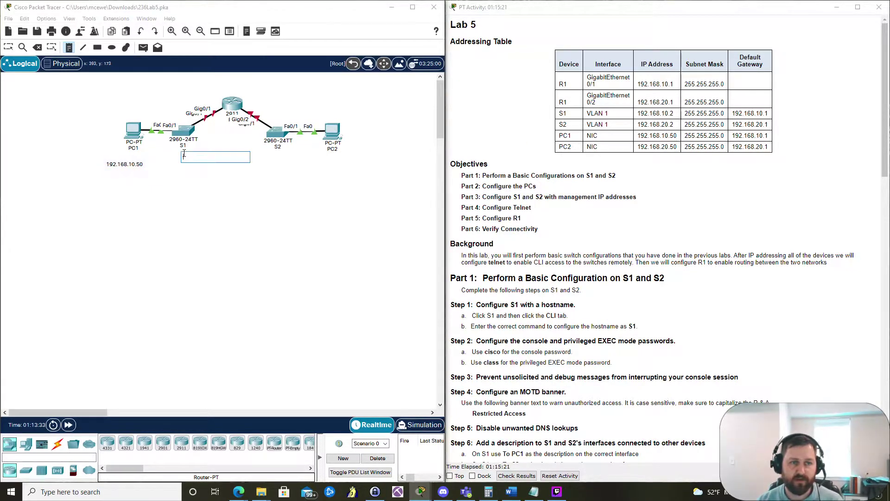
{"action": "type", "text": "192.168.10.1"}
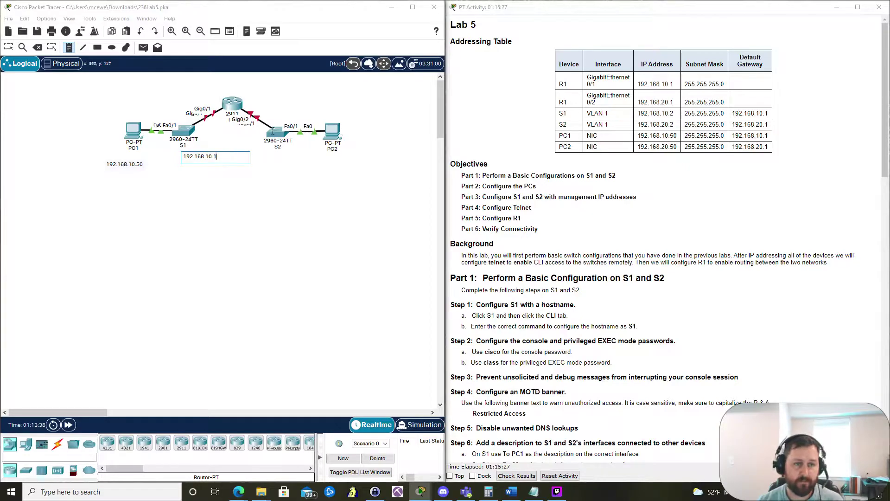
{"action": "left_click", "coordinate": [197, 88]}
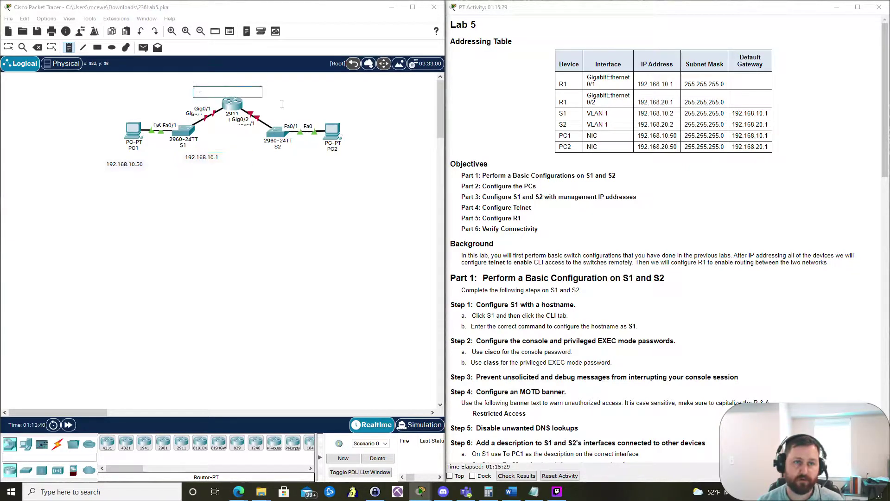
Step: Label the router 192.168.10.1 and correct S1's note to 192.168.10.2
{"action": "type", "text": "192.1"}
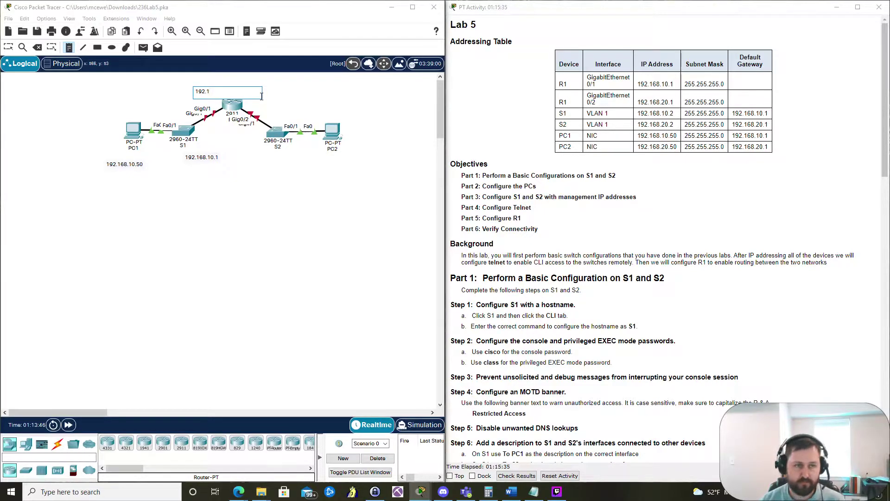
{"action": "type", "text": "68.10."}
{"action": "left_click", "coordinate": [8, 46]}
{"action": "double_click", "coordinate": [204, 157]}
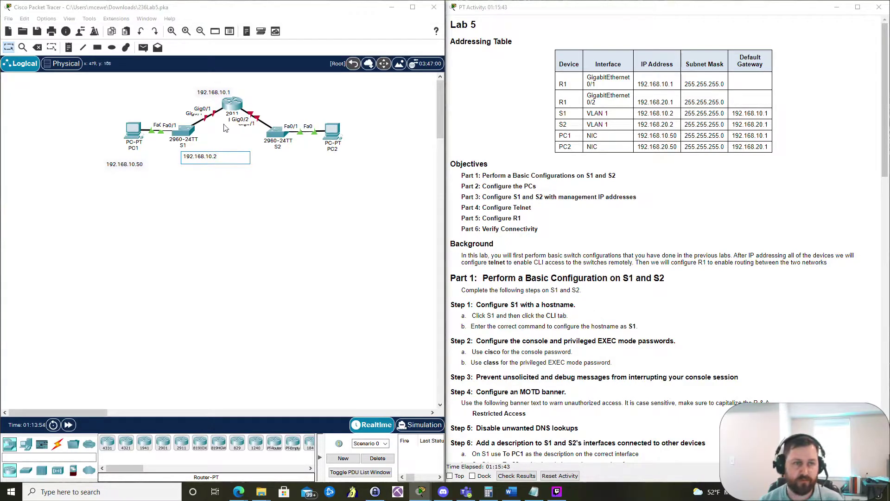
{"action": "left_click", "coordinate": [204, 194]}
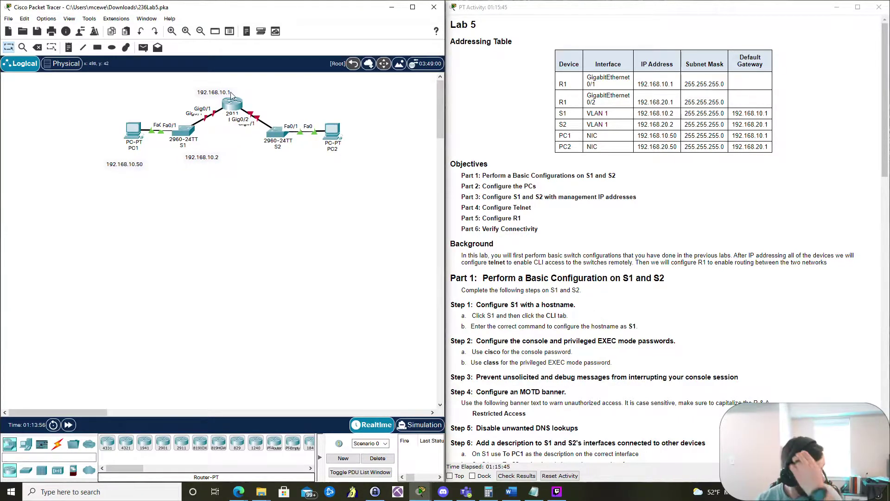
Step: Add notes 192.168.20.1 beside the router, 192.168.20.2 under S2, and 192.168.20.50 beside PC2
{"action": "left_click", "coordinate": [68, 47]}
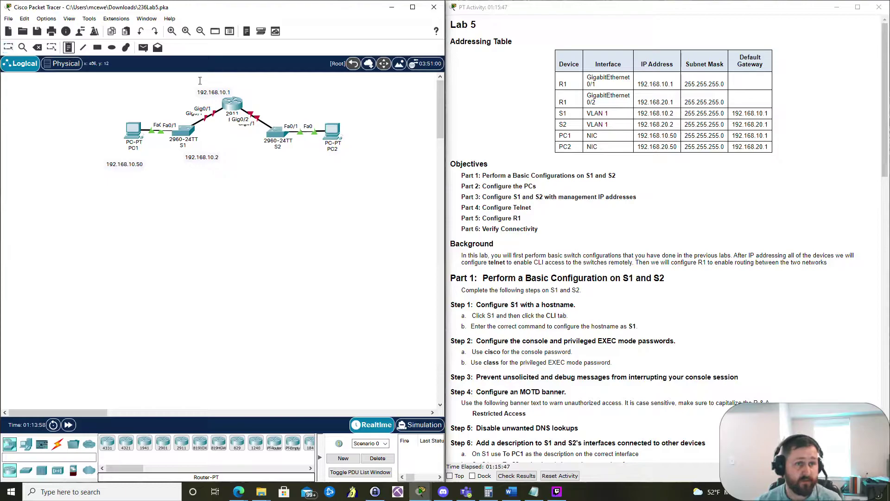
{"action": "left_click", "coordinate": [248, 98]}
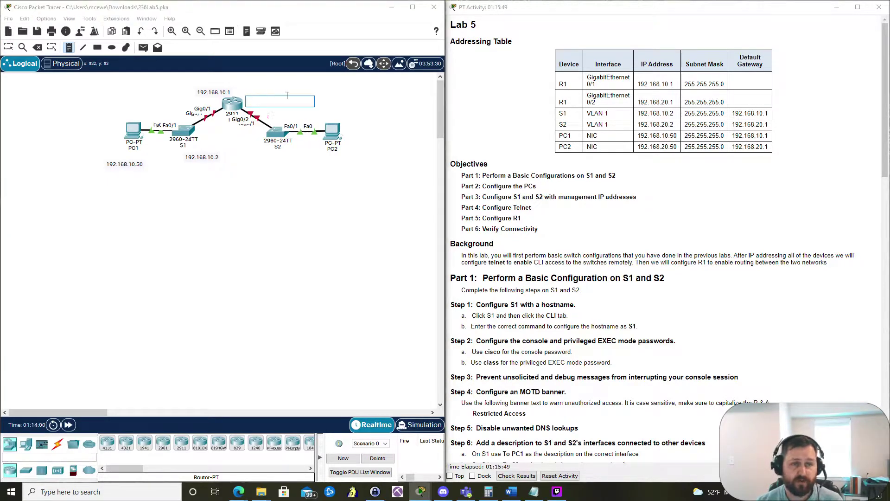
{"action": "type", "text": "192.168"}
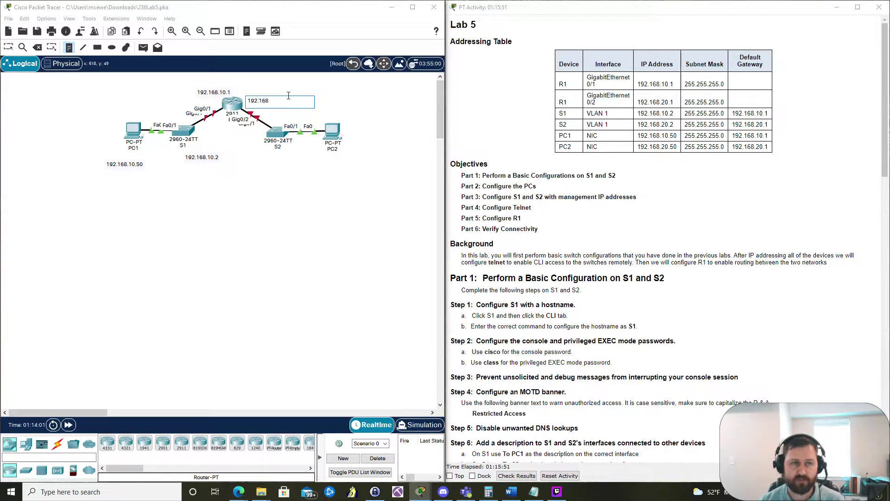
{"action": "type", "text": ".20.1"}
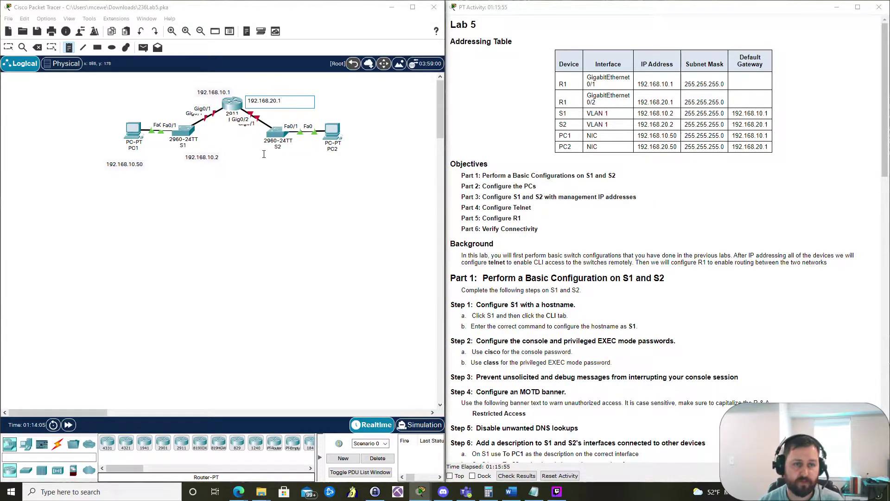
{"action": "left_click", "coordinate": [264, 154]}
{"action": "type", "text": "192.16"}
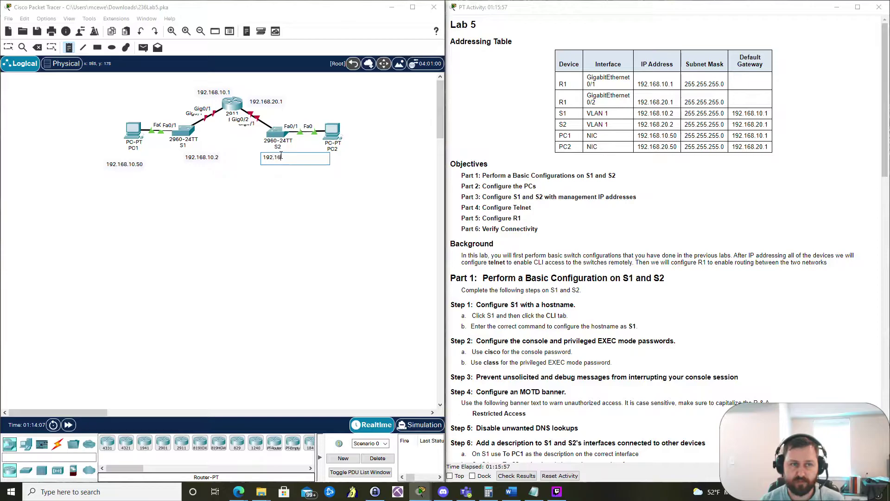
{"action": "type", "text": "8.20.2"}
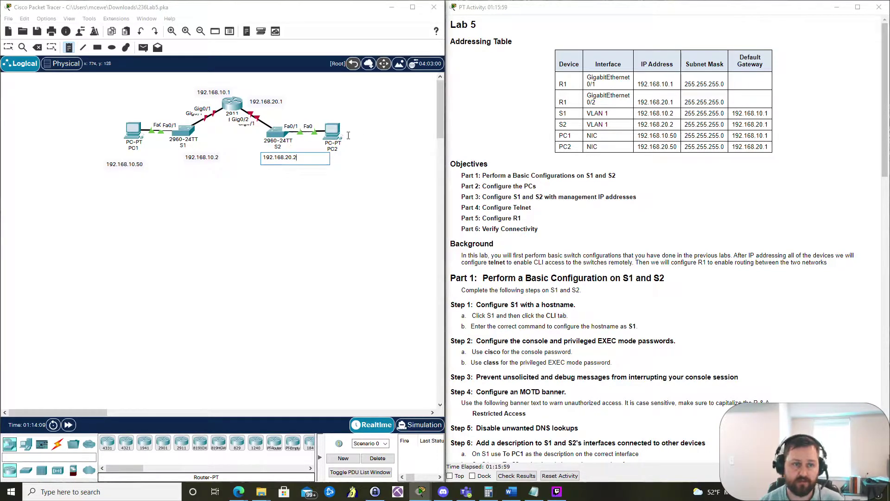
{"action": "left_click", "coordinate": [348, 128]}
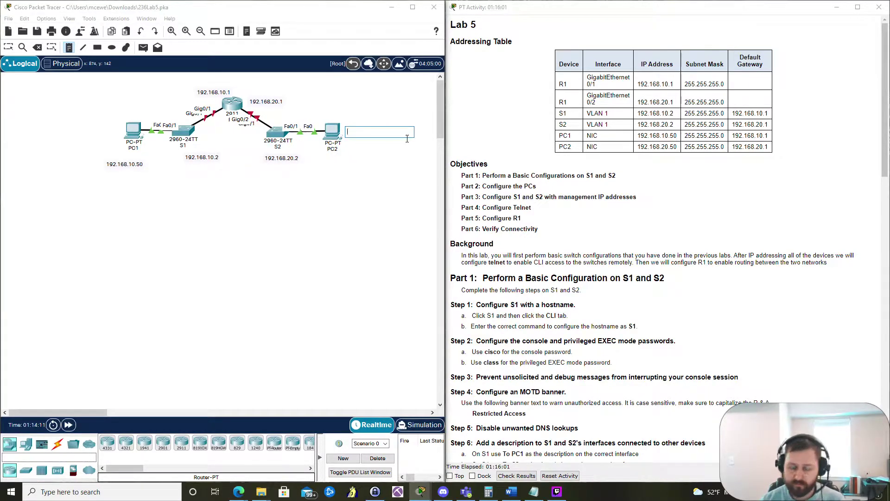
{"action": "type", "text": "192.168."}
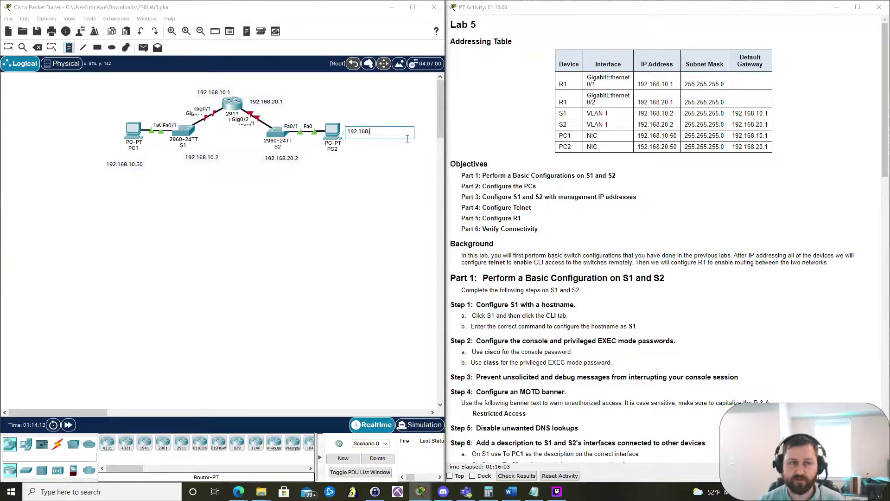
{"action": "type", "text": "20.50"}
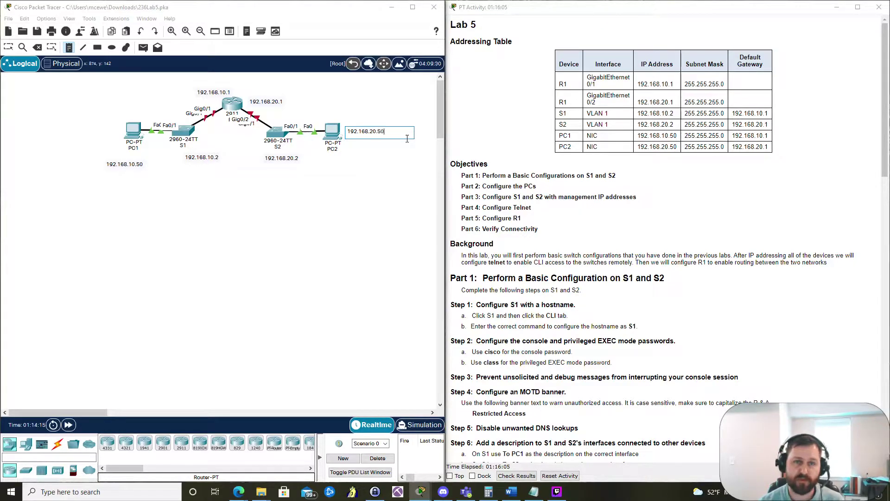
{"action": "left_click", "coordinate": [8, 46]}
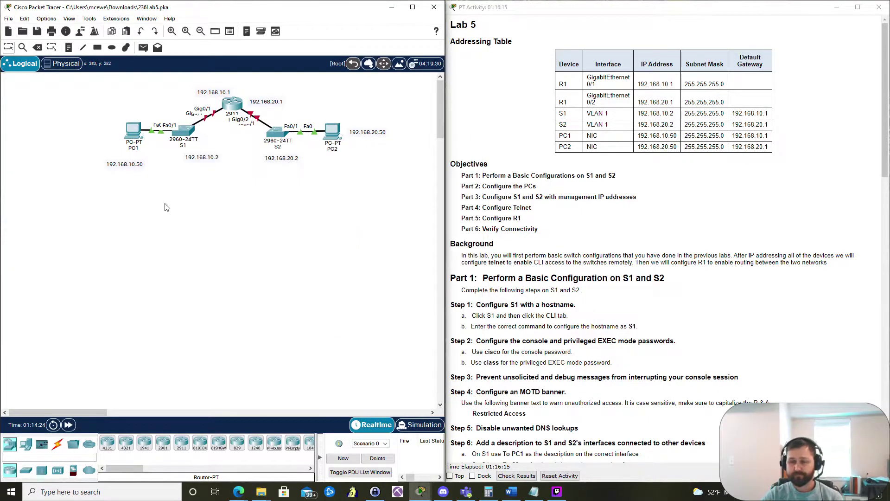
{"action": "mouse_move", "coordinate": [134, 132]}
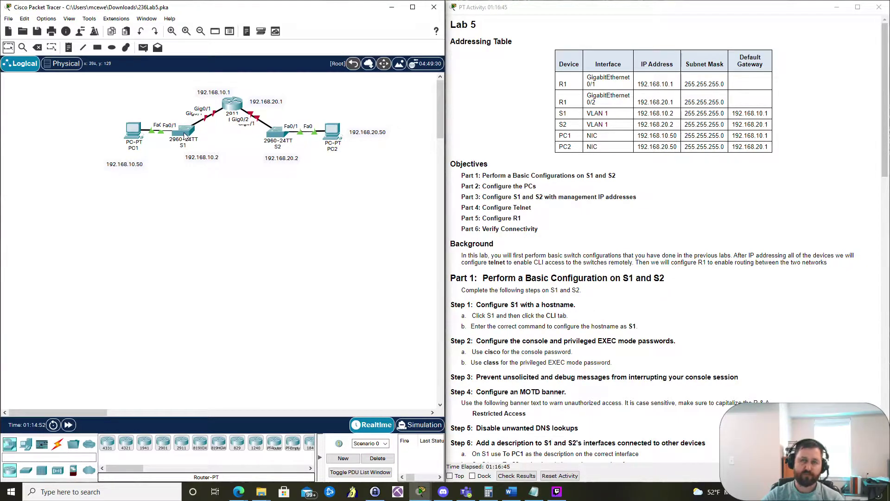
{"action": "mouse_move", "coordinate": [183, 135]}
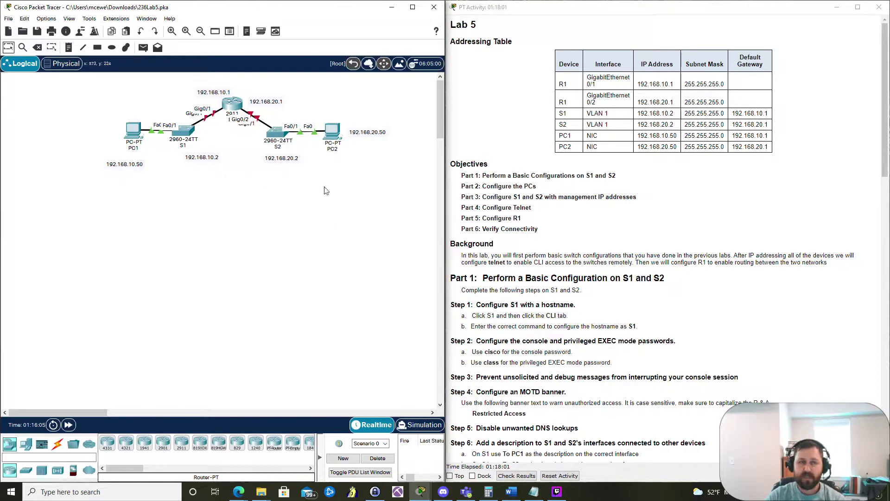
{"action": "scroll", "coordinate": [681, 262], "scroll_direction": "down", "scroll_amount": 5}
{"action": "scroll", "coordinate": [679, 262], "scroll_direction": "down", "scroll_amount": 1}
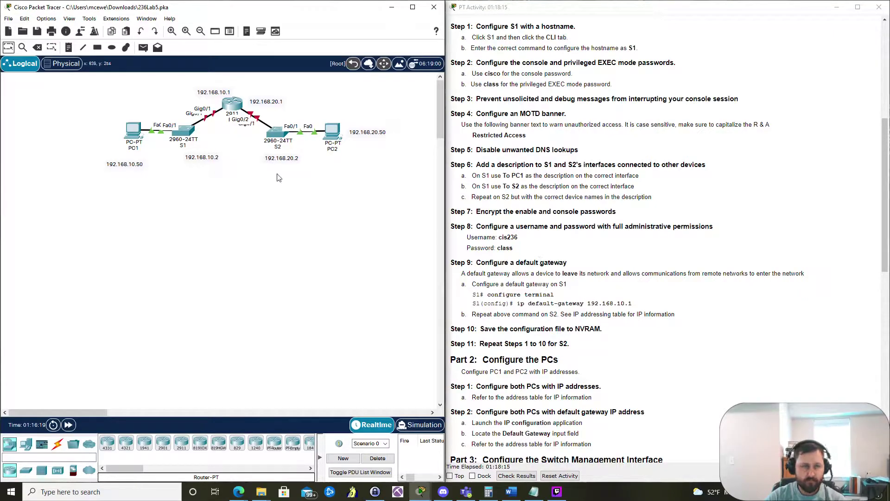
{"action": "left_click", "coordinate": [188, 135]}
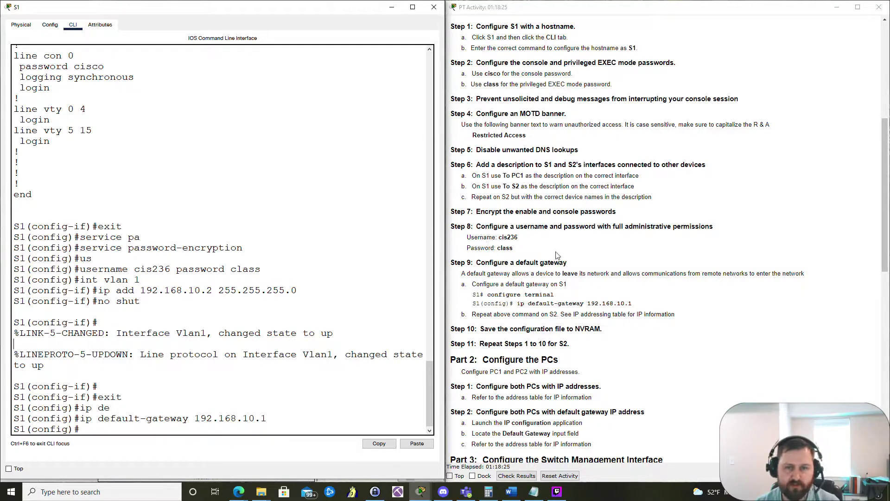
{"action": "scroll", "coordinate": [579, 224], "scroll_direction": "down", "scroll_amount": 1}
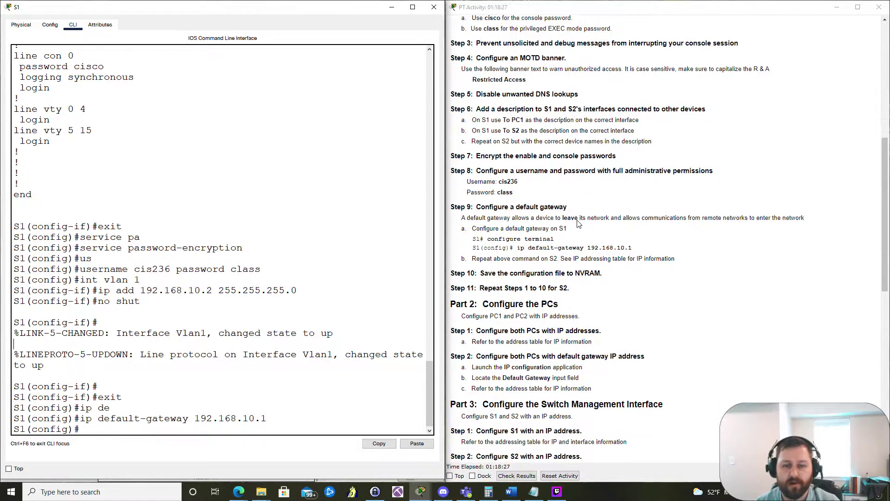
{"action": "scroll", "coordinate": [587, 211], "scroll_direction": "down", "scroll_amount": 5}
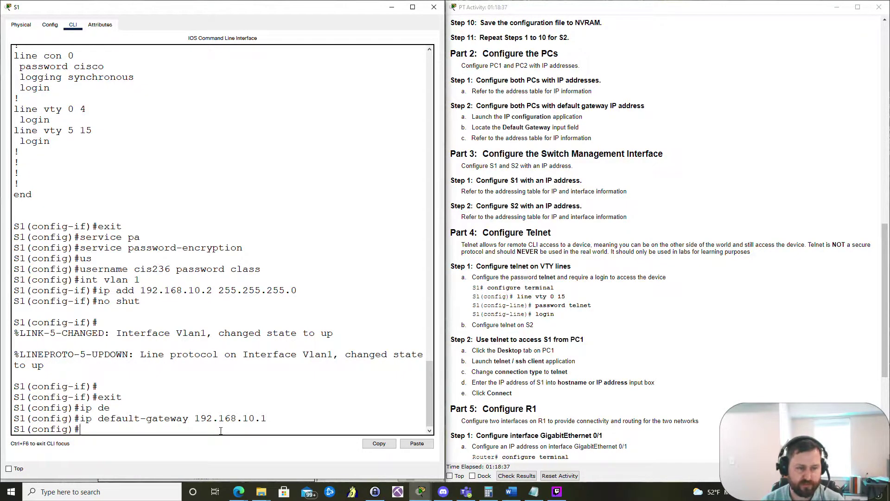
{"action": "type", "text": "ine "}
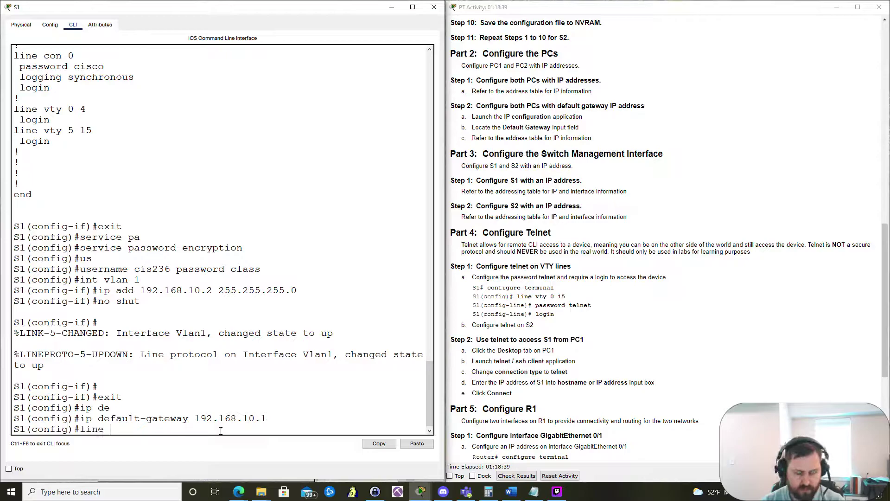
{"action": "type", "text": "vty 0 15"}
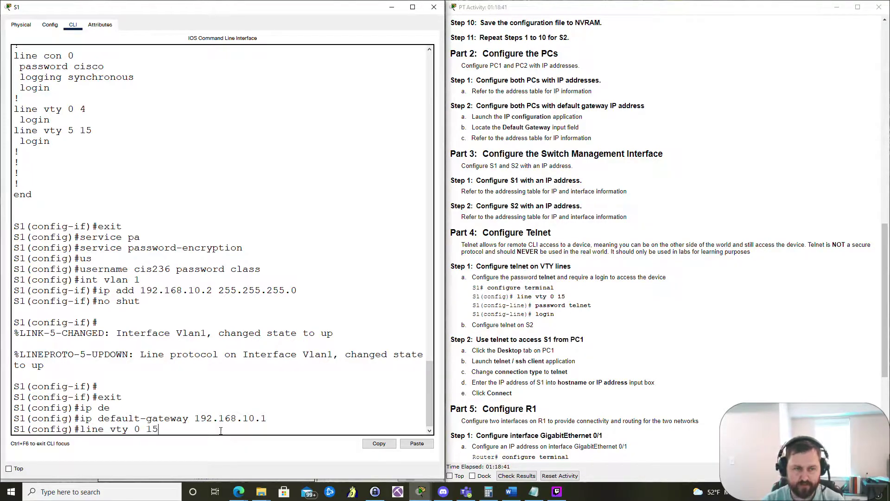
{"action": "key", "text": "Return"}
{"action": "type", "text": "passwor"}
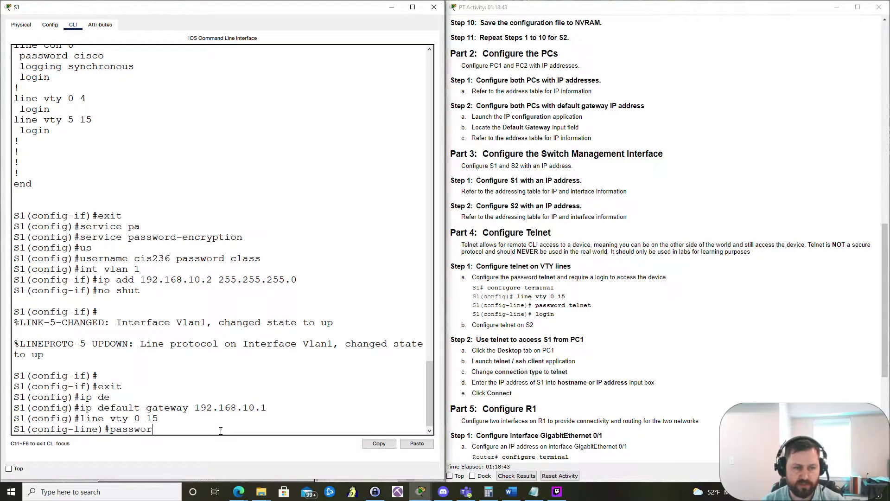
{"action": "type", "text": "d telnet"}
{"action": "key", "text": "Return"}
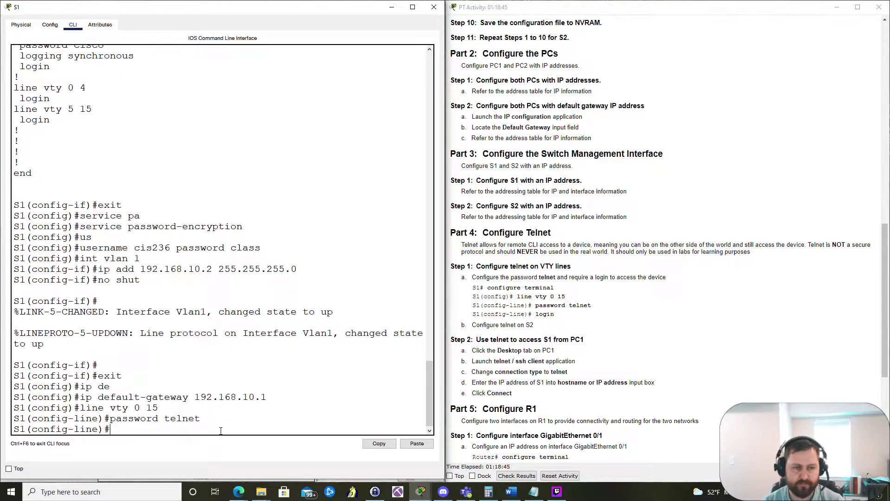
{"action": "type", "text": "login"}
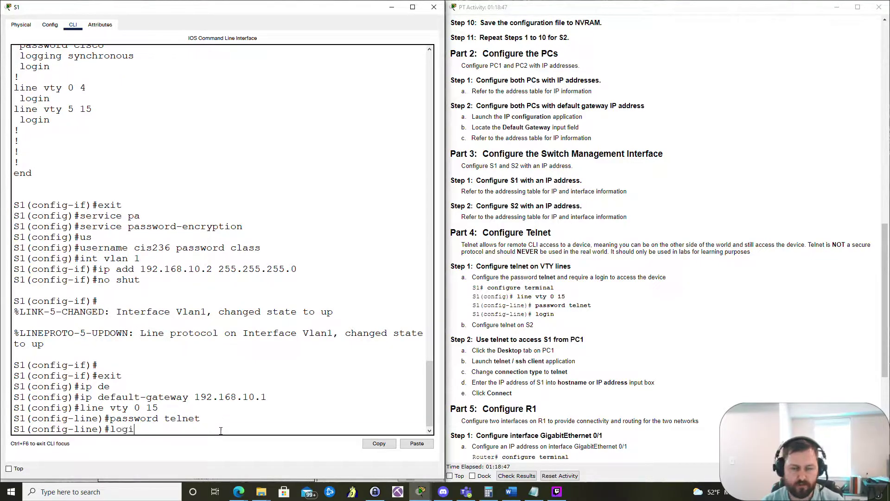
{"action": "key", "text": "Return"}
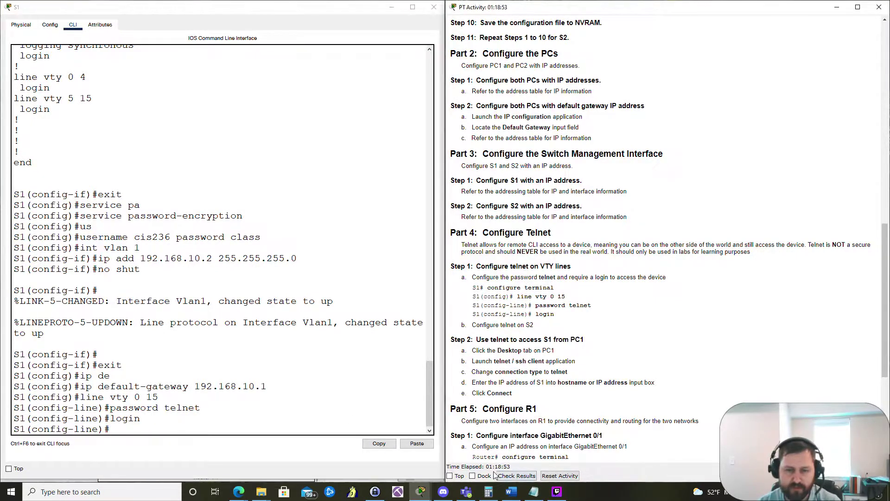
{"action": "left_click", "coordinate": [473, 475]}
Step: Review the 15/38 score in the Assessment Items list, then close the results
{"action": "left_click", "coordinate": [392, 7]}
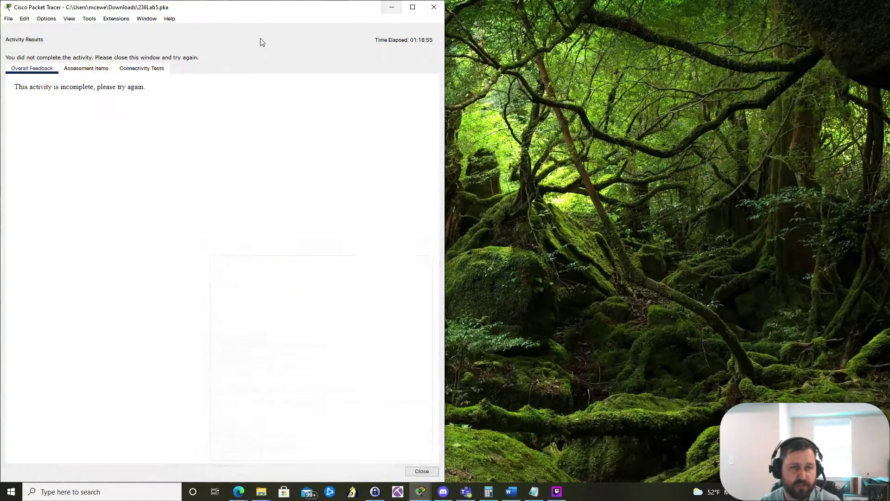
{"action": "left_click", "coordinate": [93, 69]}
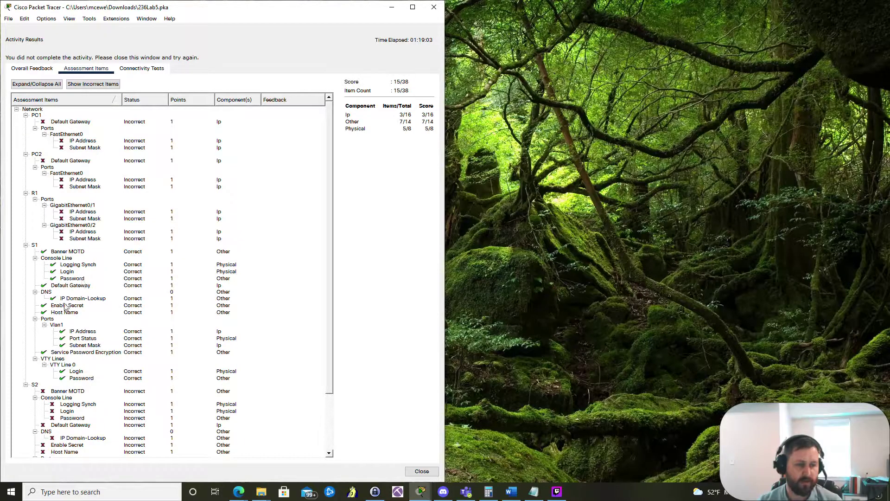
{"action": "left_click", "coordinate": [420, 471]}
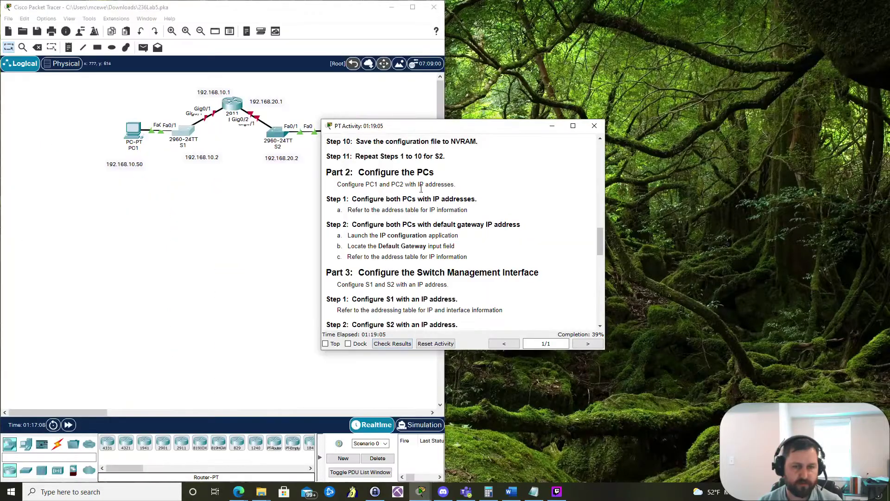
Step: Dock the instructions and S1 side by side and display S1's running configuration with show run
{"action": "key", "text": "super+Right"}
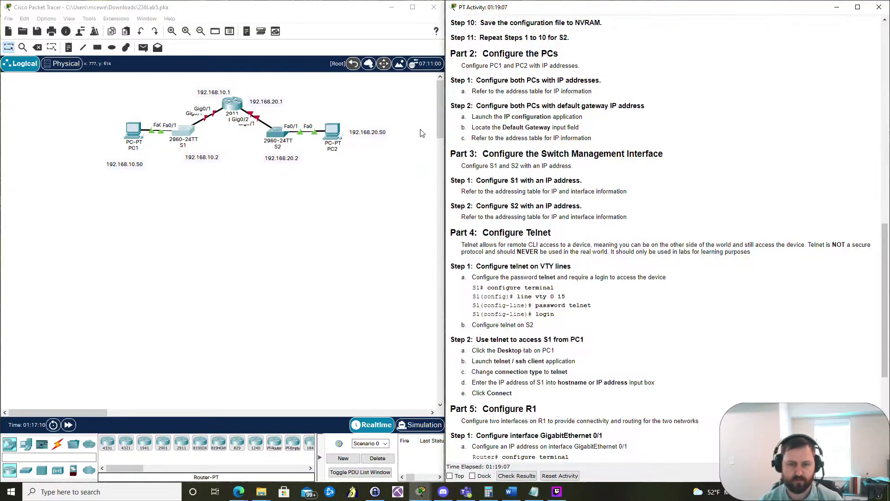
{"action": "left_click", "coordinate": [180, 145]}
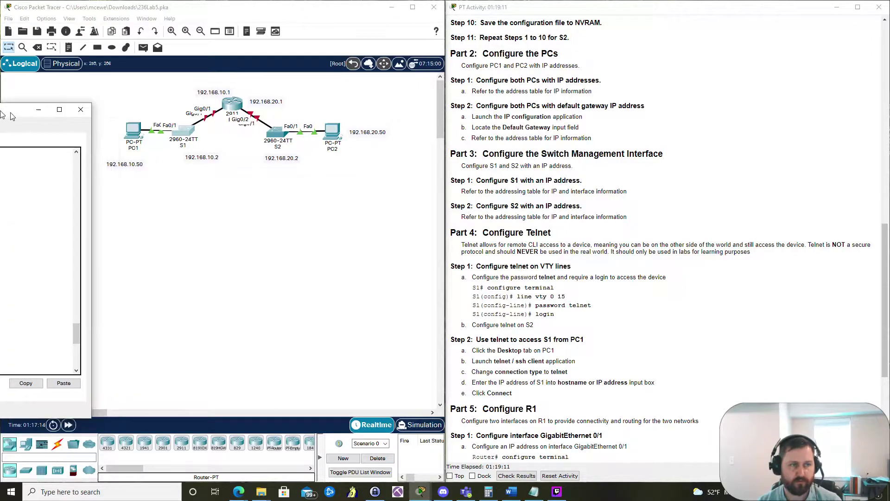
{"action": "key", "text": "super+Left"}
{"action": "type", "text": "end"}
{"action": "key", "text": "Return"}
{"action": "key", "text": "Return"}
{"action": "type", "text": "show run"}
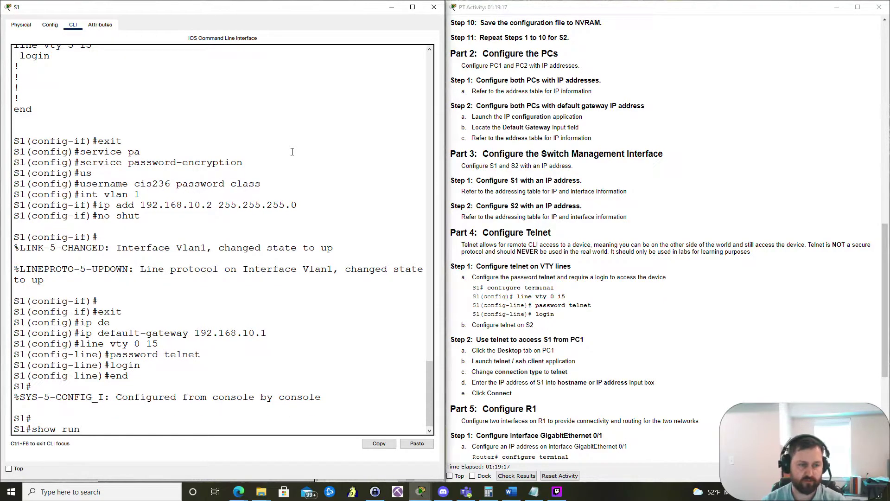
{"action": "key", "text": "Return"}
{"action": "key", "text": "space"}
{"action": "key", "text": "space"}
{"action": "key", "text": "space"}
{"action": "scroll", "coordinate": [200, 219], "scroll_direction": "up", "scroll_amount": 20}
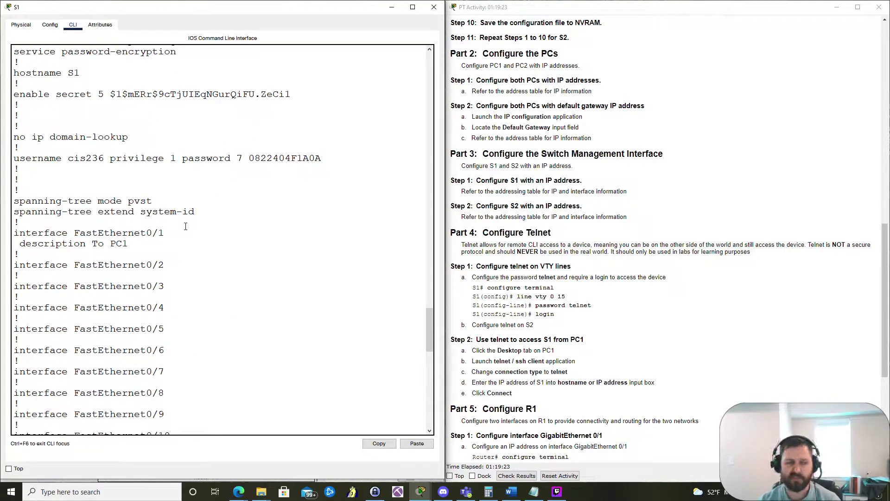
{"action": "scroll", "coordinate": [211, 209], "scroll_direction": "up", "scroll_amount": 2}
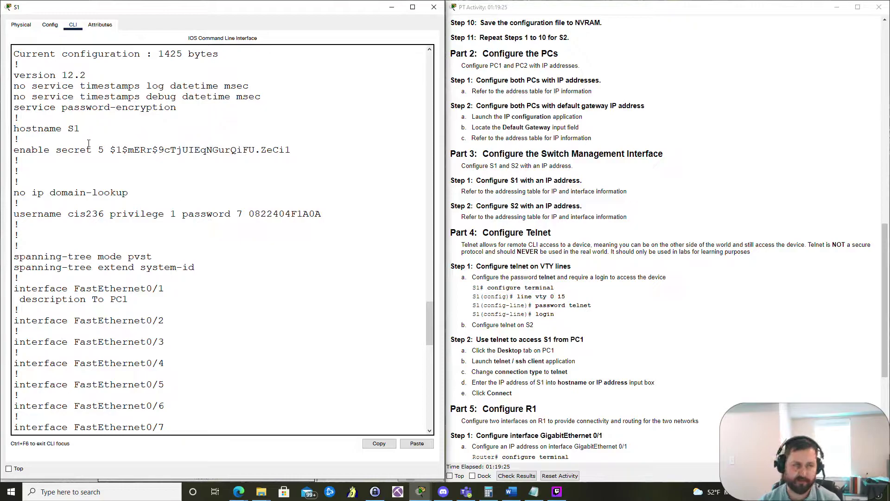
Step: Copy S1's entire running-configuration output and switch to Notepad
{"action": "left_click_drag", "start_coordinate": [14, 110], "coordinate": [171, 411]}
{"action": "scroll", "coordinate": [316, 327], "scroll_direction": "down", "scroll_amount": 4}
{"action": "scroll", "coordinate": [315, 329], "scroll_direction": "down", "scroll_amount": 12}
{"action": "scroll", "coordinate": [223, 392], "scroll_direction": "down", "scroll_amount": 3}
{"action": "scroll", "coordinate": [199, 411], "scroll_direction": "down", "scroll_amount": 1}
{"action": "scroll", "coordinate": [185, 410], "scroll_direction": "down", "scroll_amount": 3}
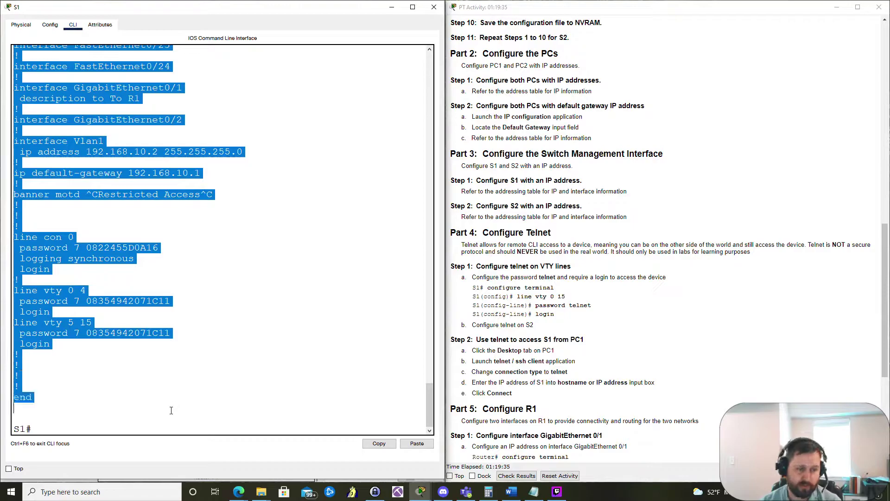
{"action": "right_click", "coordinate": [44, 251]}
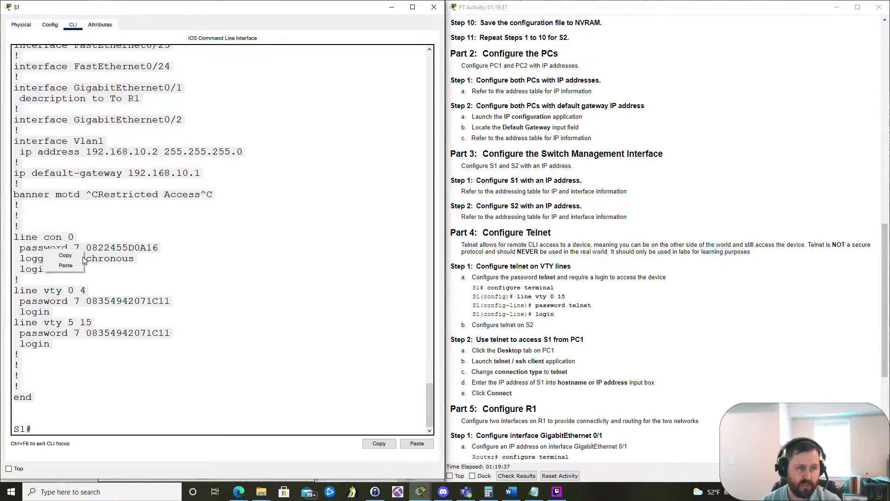
{"action": "key", "text": "Escape"}
{"action": "key", "text": "ctrl+a"}
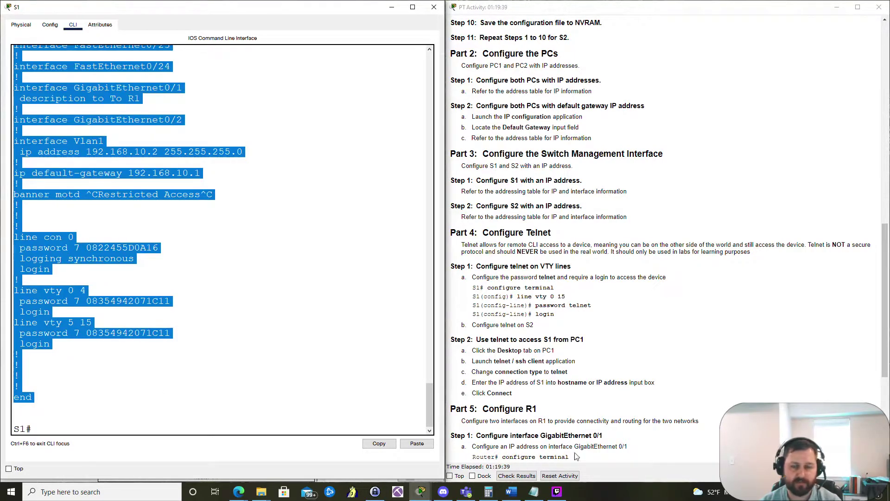
{"action": "key", "text": "ctrl+c"}
{"action": "key", "text": "alt+Tab"}
{"action": "left_click", "coordinate": [596, 308]}
Step: Paste S1's configuration over the Notepad text, dock Notepad left, and set the enable secret to class
{"action": "key", "text": "ctrl+a"}
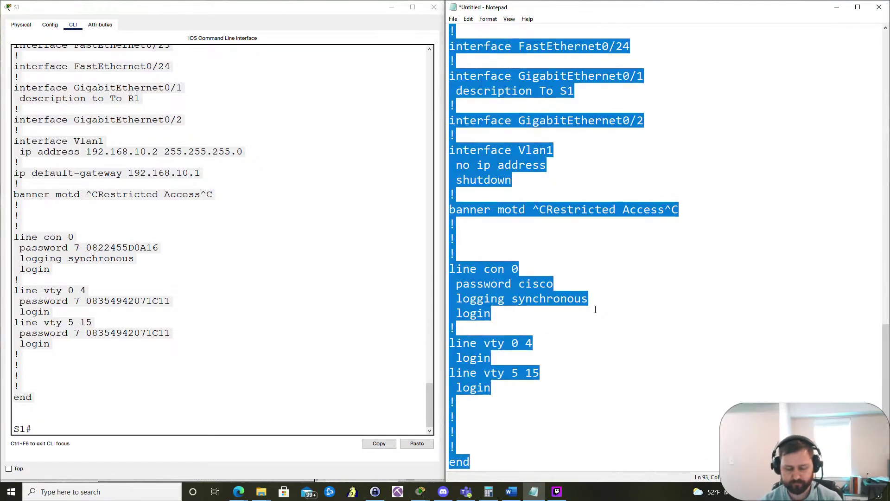
{"action": "key", "text": "ctrl+v"}
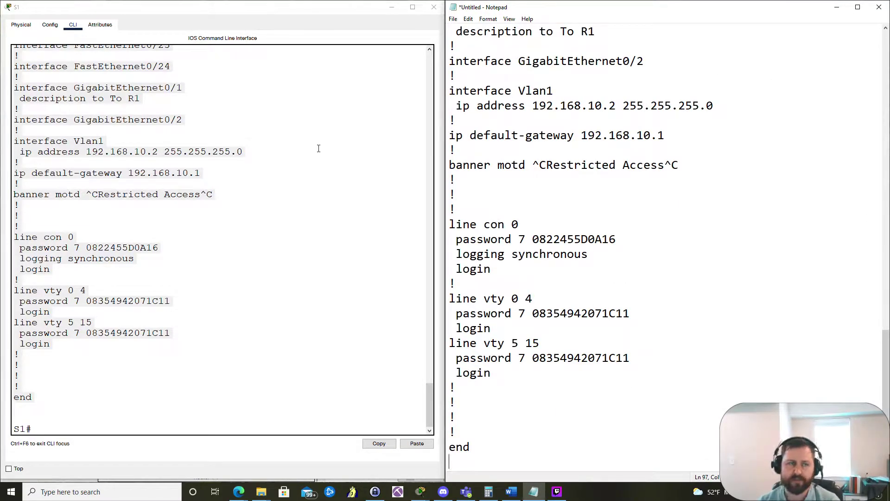
{"action": "scroll", "coordinate": [586, 113], "scroll_direction": "up", "scroll_amount": 20}
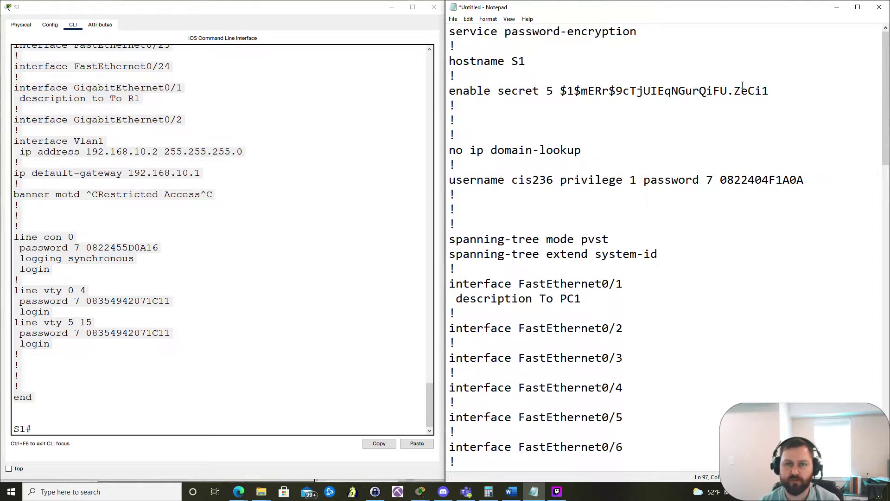
{"action": "left_click_drag", "start_coordinate": [790, 91], "coordinate": [546, 91]}
{"action": "left_click_drag", "start_coordinate": [592, 10], "coordinate": [3, 78]}
{"action": "key", "text": "End"}
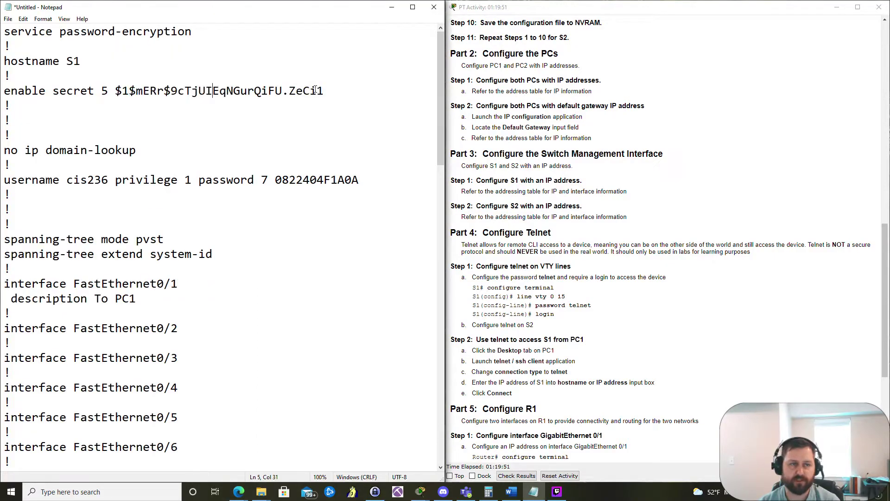
{"action": "left_click_drag", "start_coordinate": [324, 91], "coordinate": [100, 93]}
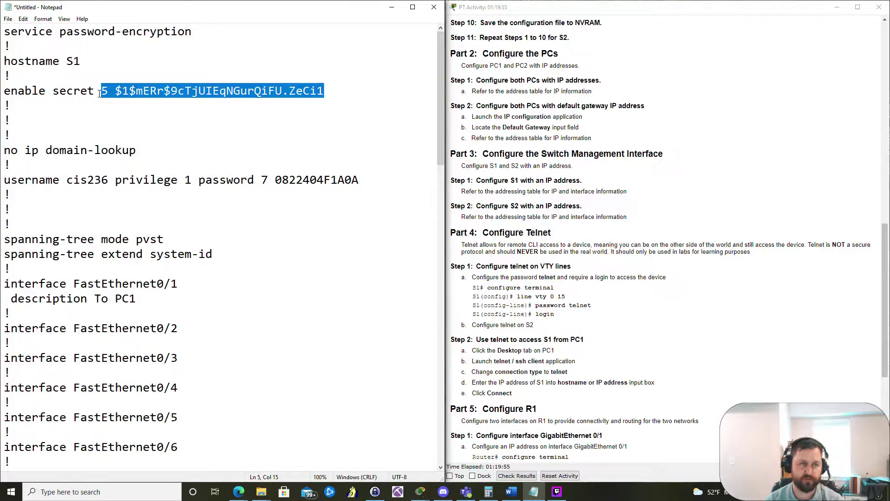
{"action": "type", "text": "class"}
{"action": "left_click", "coordinate": [89, 61]}
{"action": "key", "text": "BackSpace"}
{"action": "type", "text": "2"}
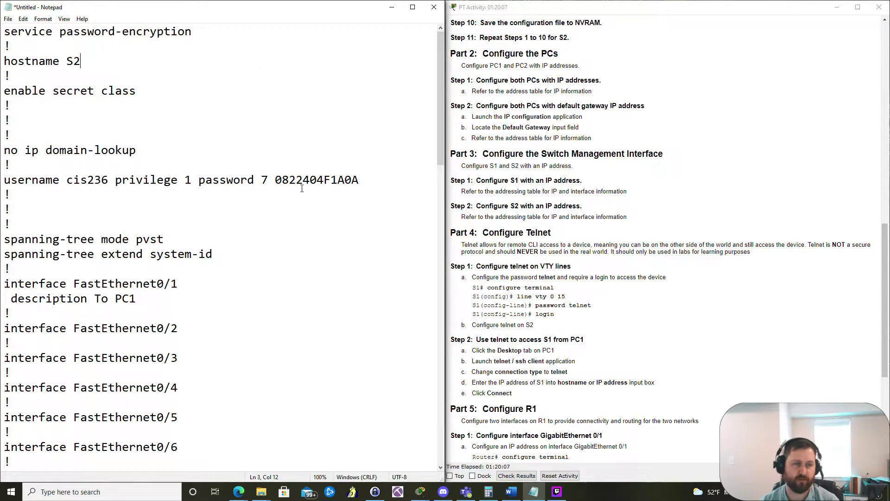
{"action": "left_click_drag", "start_coordinate": [365, 181], "coordinate": [260, 182]}
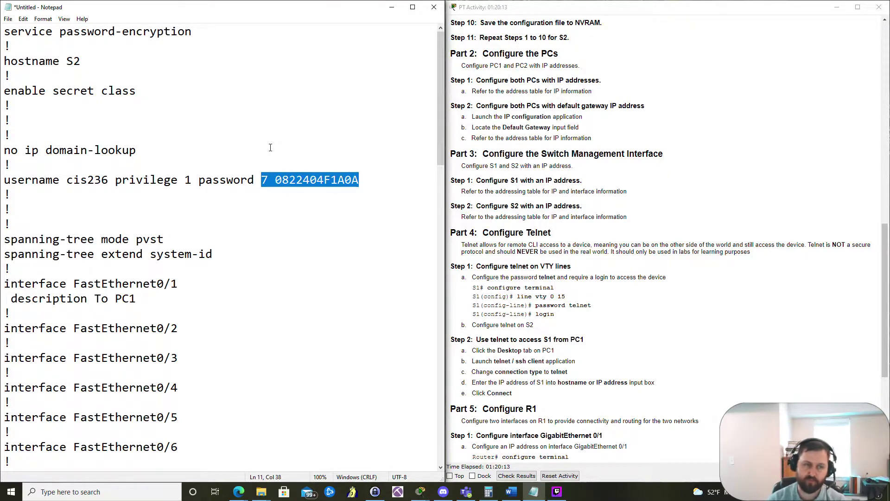
{"action": "type", "text": "class"}
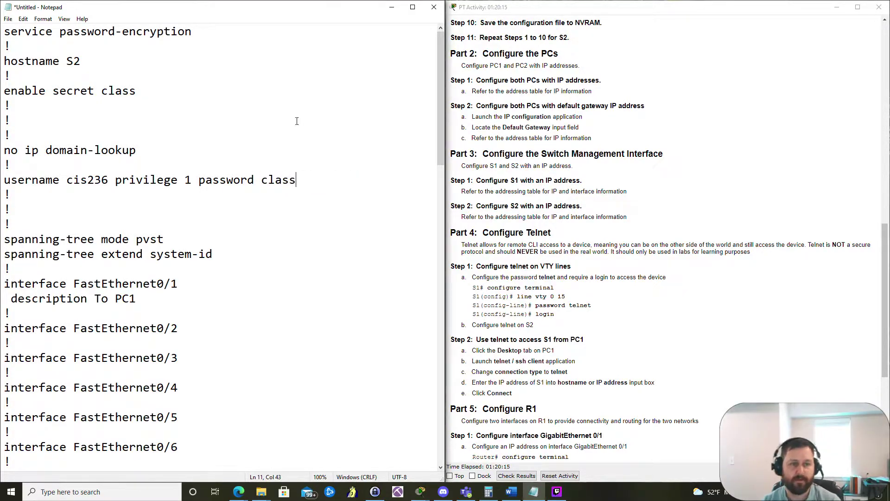
Step: Change the description to To PC2 and move the Vlan1 address and gateway to 192.168.20.x
{"action": "scroll", "coordinate": [284, 133], "scroll_direction": "down", "scroll_amount": 9}
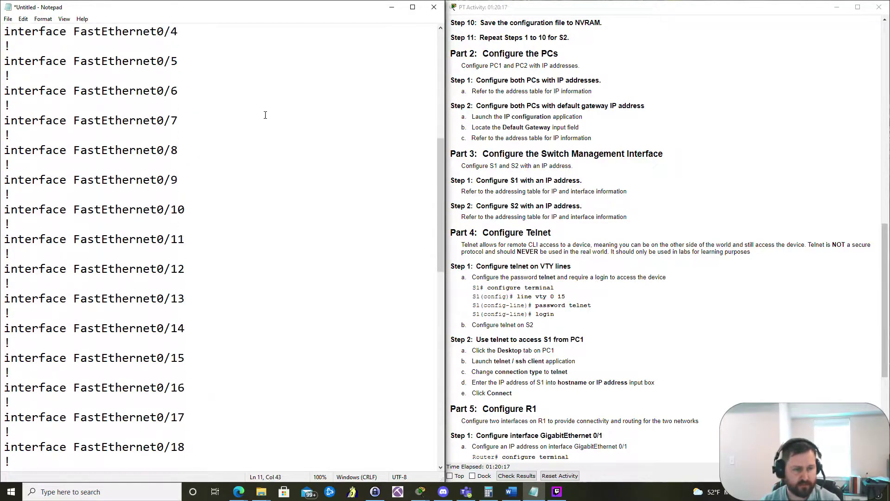
{"action": "scroll", "coordinate": [228, 131], "scroll_direction": "down", "scroll_amount": 10}
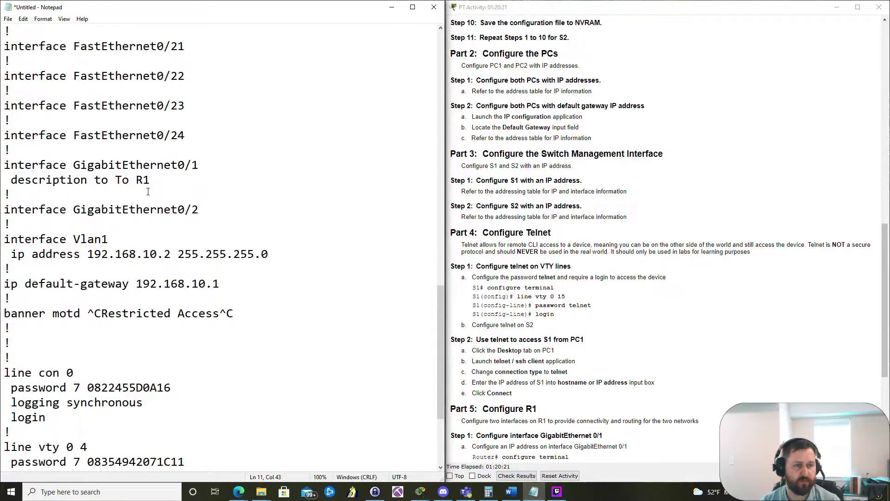
{"action": "scroll", "coordinate": [148, 192], "scroll_direction": "up", "scroll_amount": 15}
{"action": "left_click", "coordinate": [133, 120]}
{"action": "key", "text": "BackSpace"}
{"action": "type", "text": "2"}
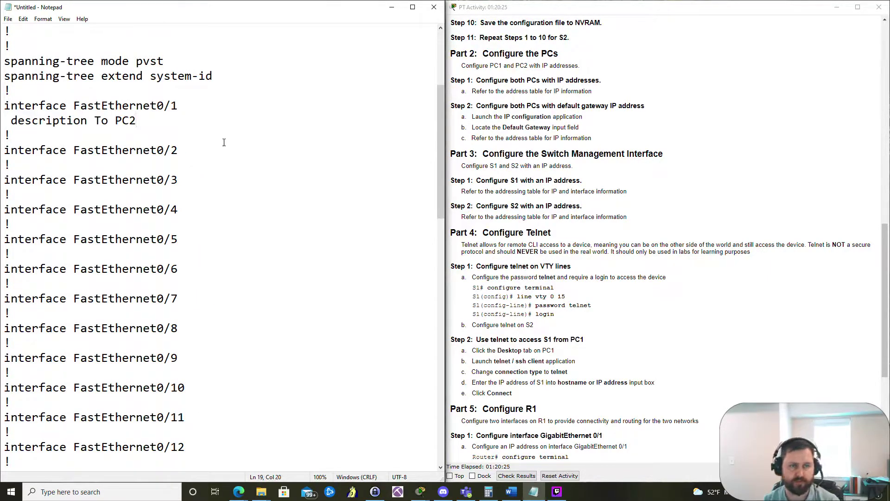
{"action": "scroll", "coordinate": [224, 143], "scroll_direction": "down", "scroll_amount": 13}
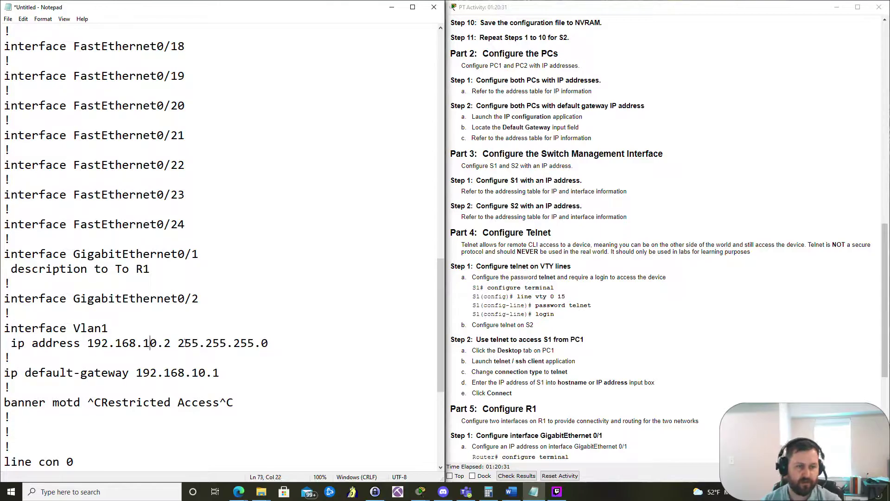
{"action": "key", "text": "BackSpace"}
{"action": "type", "text": "2"}
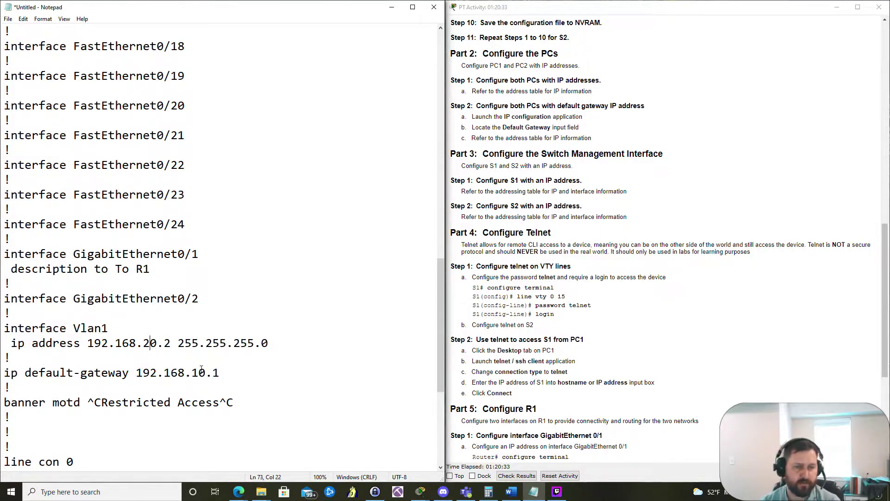
{"action": "key", "text": "BackSpace"}
{"action": "type", "text": "2"}
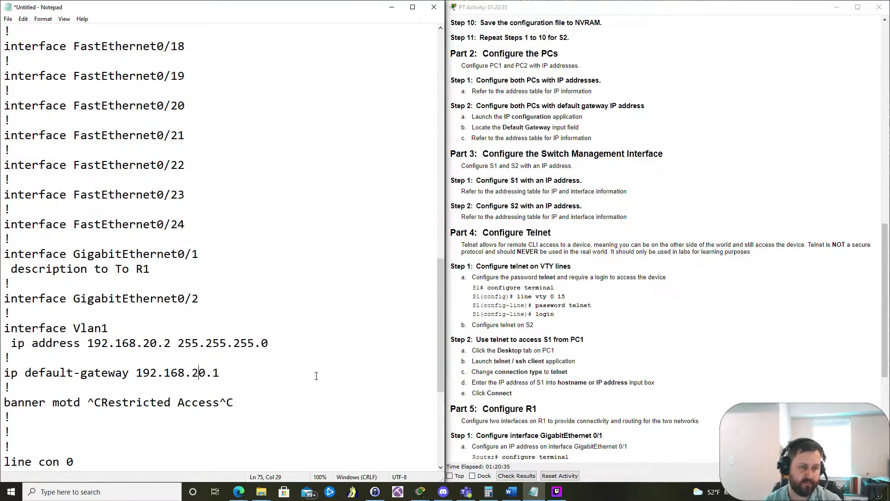
Step: Replace the banner's ^C delimiters with double quotes
{"action": "left_click", "coordinate": [103, 401]}
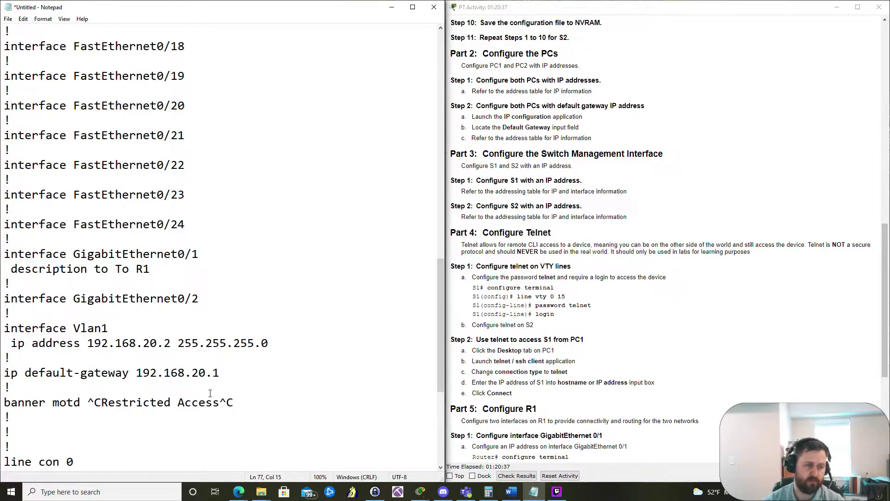
{"action": "key", "text": "BackSpace"}
{"action": "key", "text": "BackSpace"}
{"action": "type", "text": "\""}
{"action": "left_click", "coordinate": [226, 402]}
{"action": "key", "text": "BackSpace"}
{"action": "key", "text": "BackSpace"}
{"action": "type", "text": "\""}
{"action": "key", "text": "BackSpace"}
{"action": "type", "text": "\""}
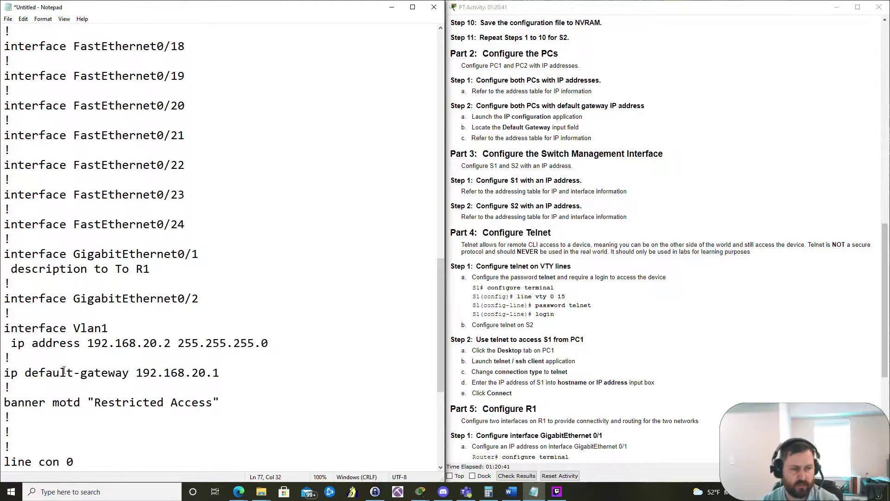
{"action": "scroll", "coordinate": [69, 369], "scroll_direction": "down", "scroll_amount": 3}
{"action": "left_click_drag", "start_coordinate": [176, 342], "coordinate": [74, 348]}
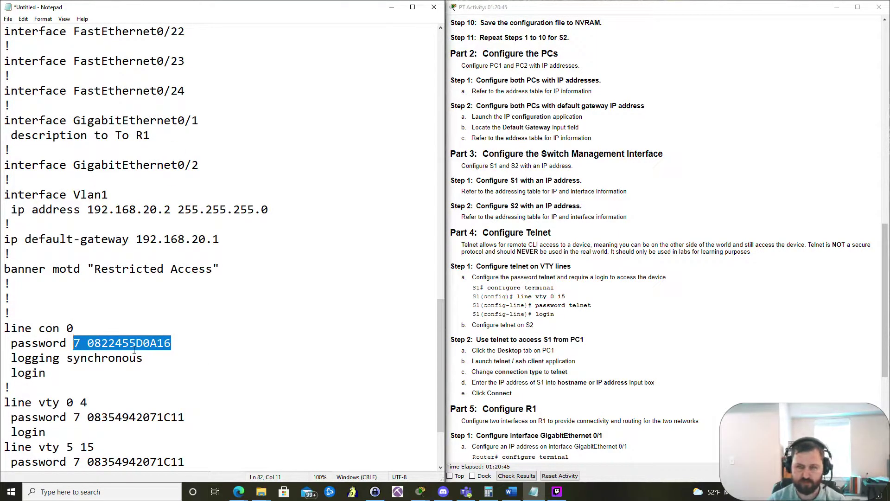
{"action": "type", "text": "cisco"}
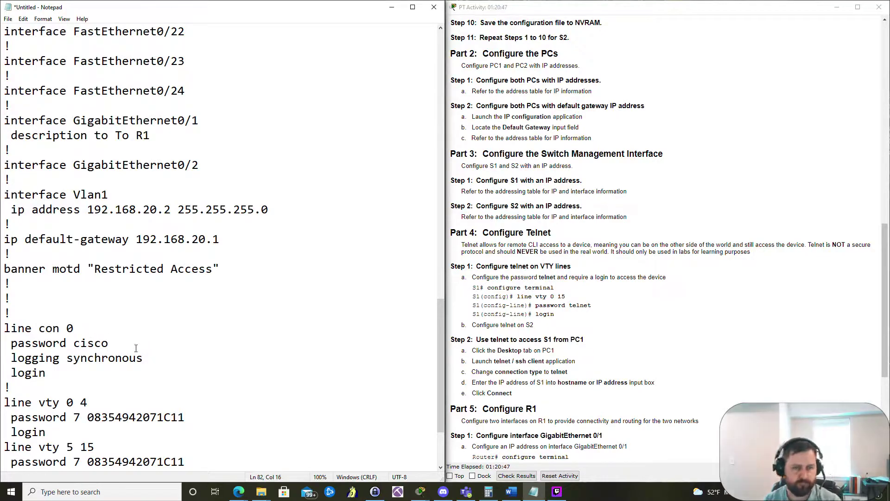
{"action": "scroll", "coordinate": [177, 343], "scroll_direction": "down", "scroll_amount": 2}
{"action": "left_click_drag", "start_coordinate": [186, 328], "coordinate": [76, 328]}
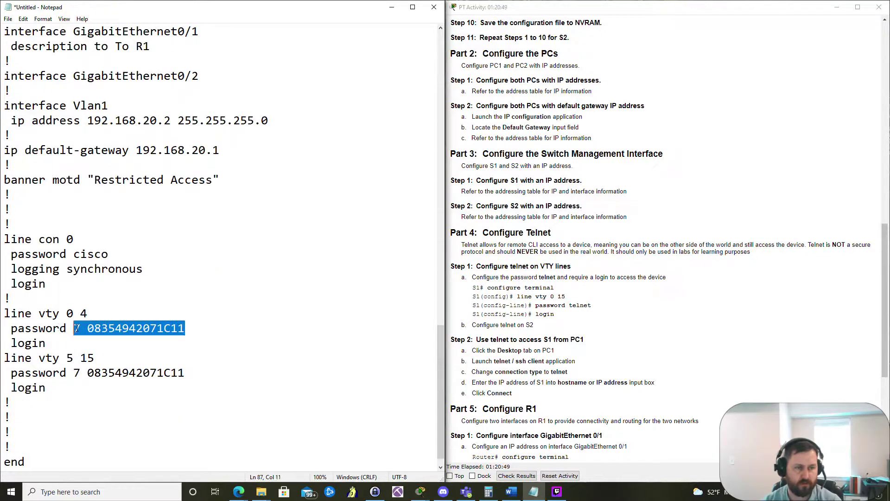
{"action": "type", "text": "telnet"}
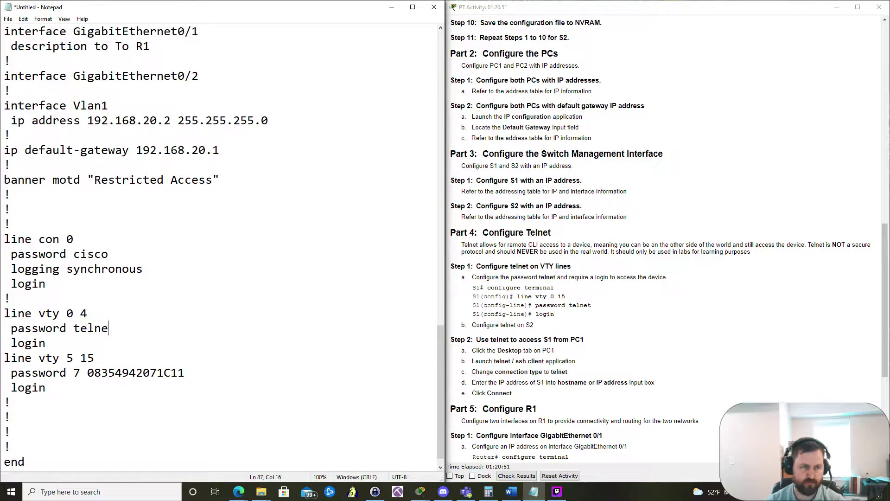
{"action": "left_click_drag", "start_coordinate": [185, 373], "coordinate": [75, 375]}
{"action": "type", "text": "telnet"}
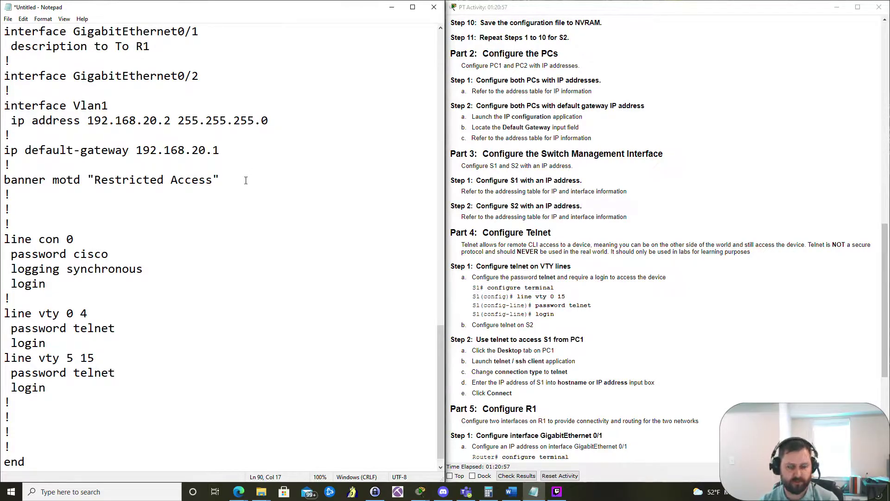
{"action": "key", "text": "ctrl+a"}
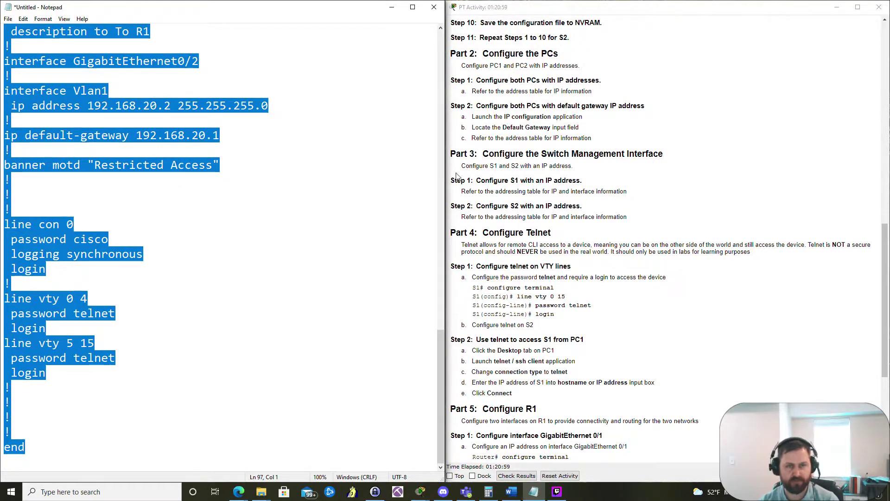
{"action": "scroll", "coordinate": [264, 146], "scroll_direction": "up", "scroll_amount": 11}
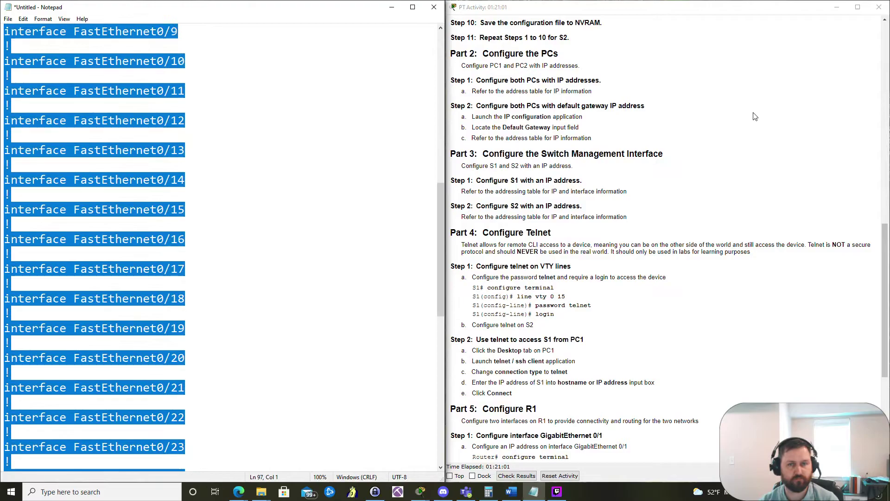
Step: Close S1's console, open S2's CLI docked left, and enter global configuration mode
{"action": "left_click", "coordinate": [392, 7]}
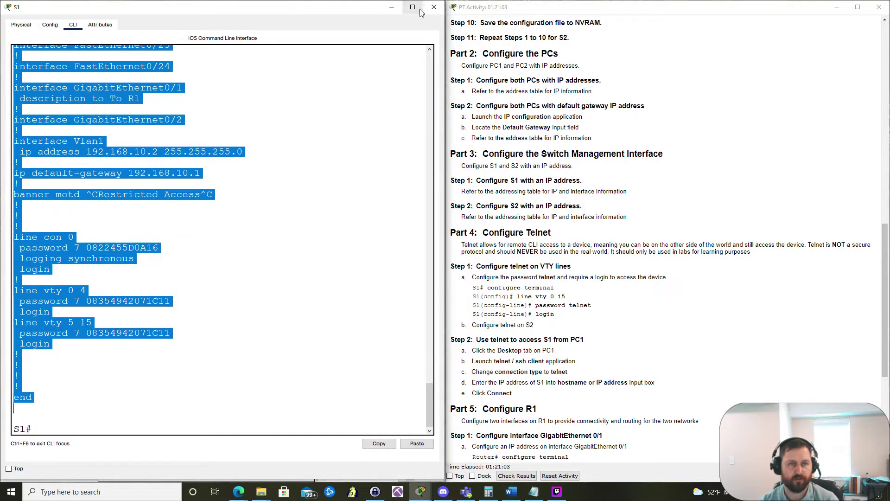
{"action": "left_click", "coordinate": [434, 7]}
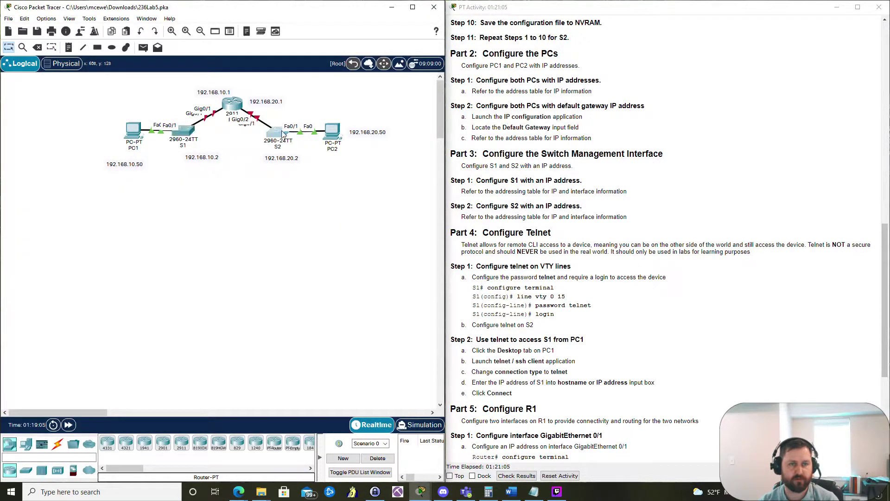
{"action": "double_click", "coordinate": [283, 133]}
{"action": "left_click", "coordinate": [354, 97]}
{"action": "left_click_drag", "start_coordinate": [436, 72], "coordinate": [1, 139]}
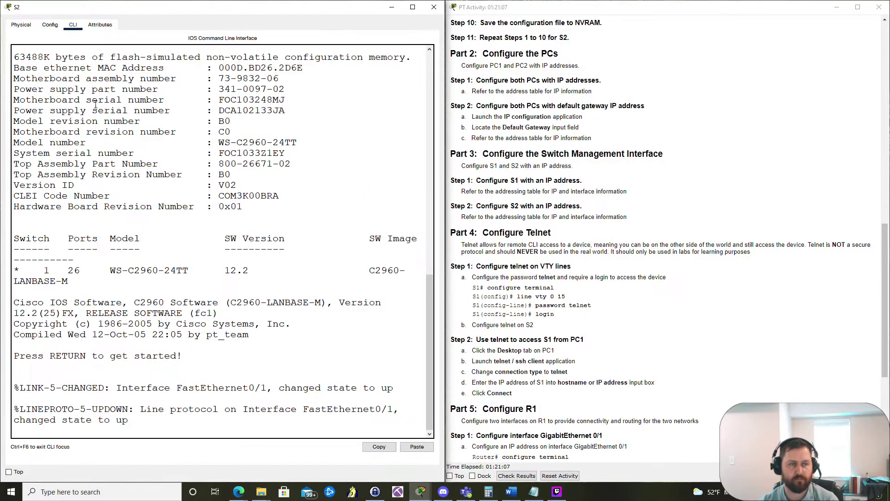
{"action": "key", "text": "Return"}
{"action": "type", "text": "en"}
{"action": "key", "text": "Return"}
{"action": "type", "text": "c"}
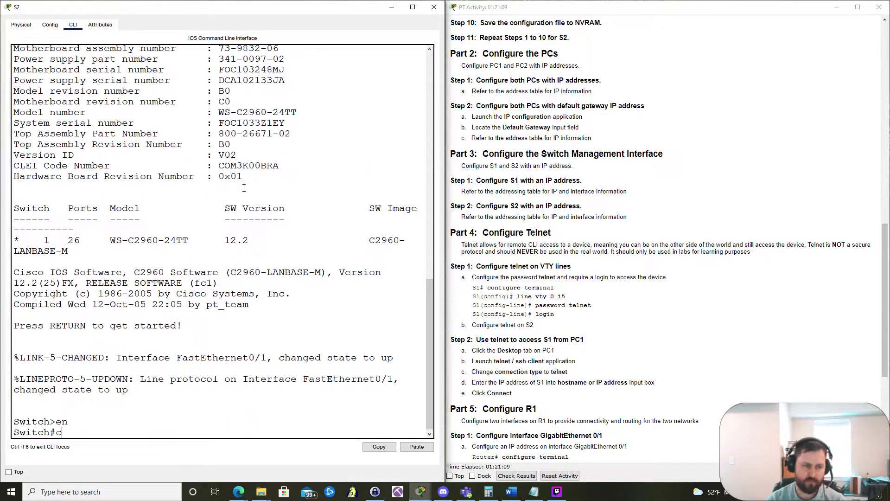
{"action": "type", "text": "onf "}
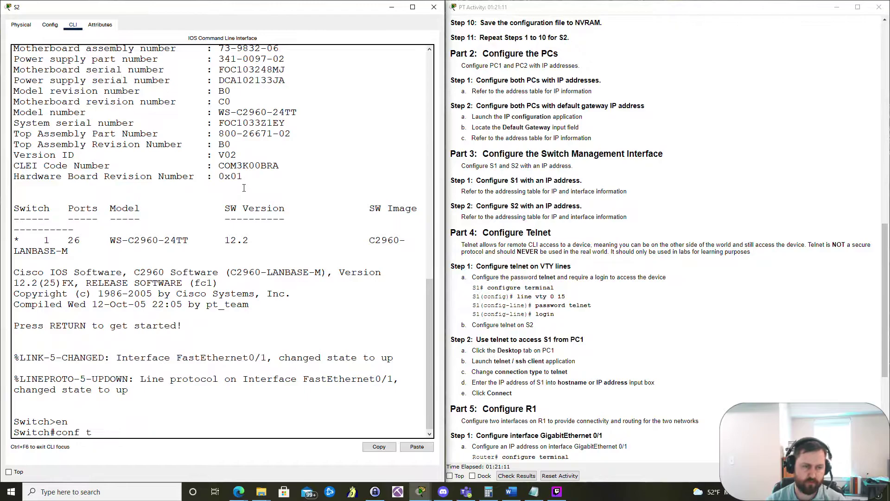
{"action": "type", "text": "t"}
{"action": "key", "text": "Return"}
Step: Paste the edited configuration into S2 and display its running config with show run
{"action": "right_click", "coordinate": [130, 438]}
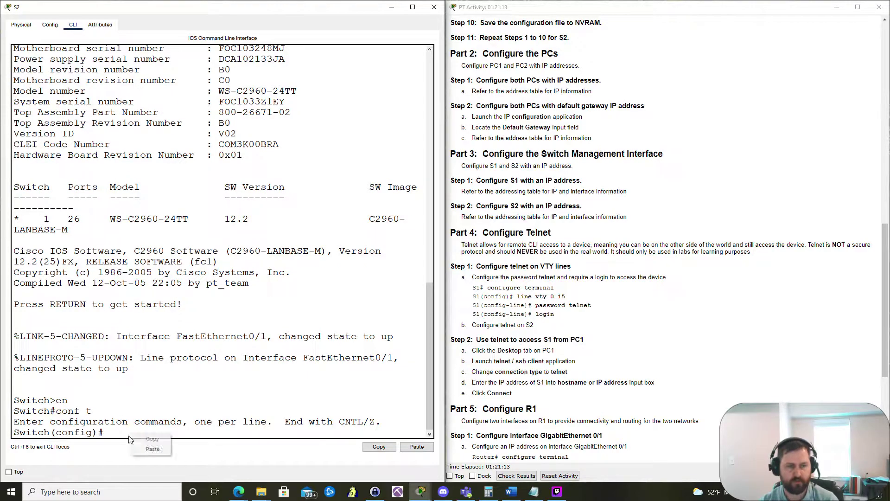
{"action": "left_click", "coordinate": [153, 449]}
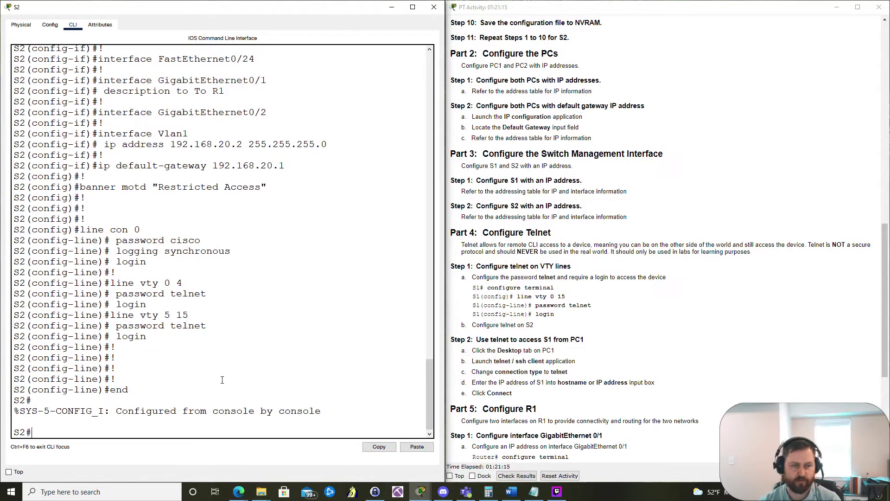
{"action": "key", "text": "Return"}
{"action": "type", "text": "do show run"}
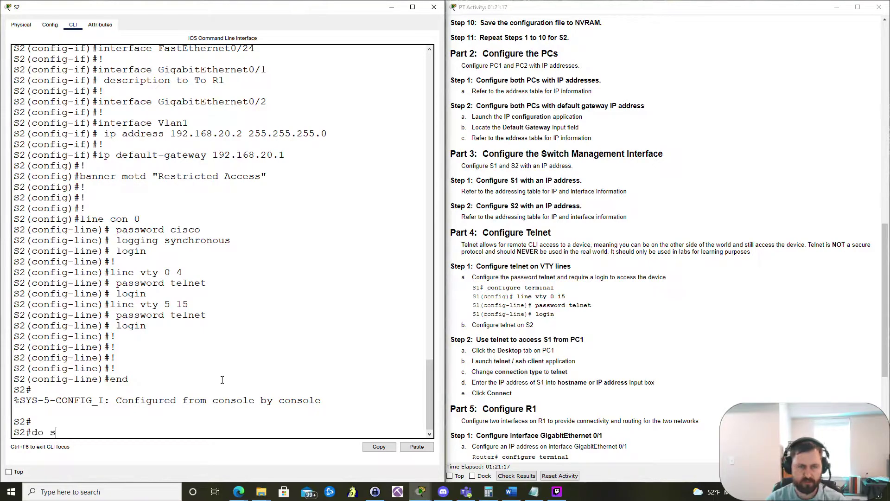
{"action": "key", "text": "Return"}
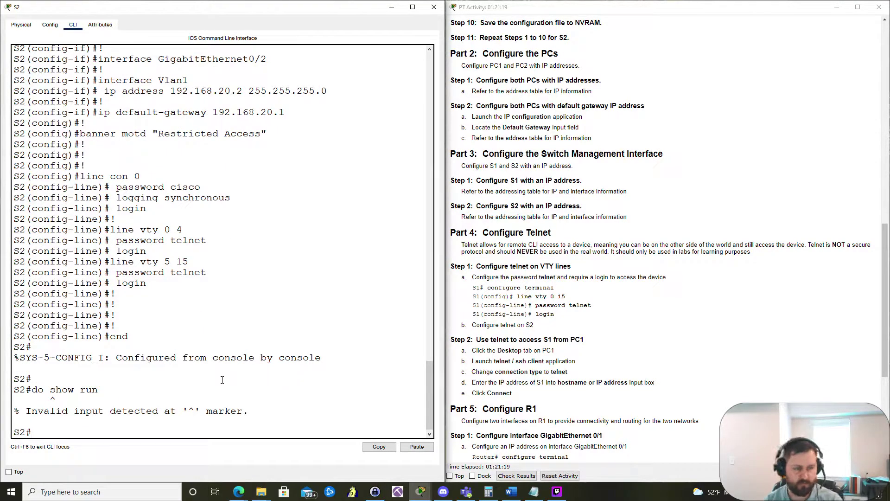
{"action": "type", "text": "w run"}
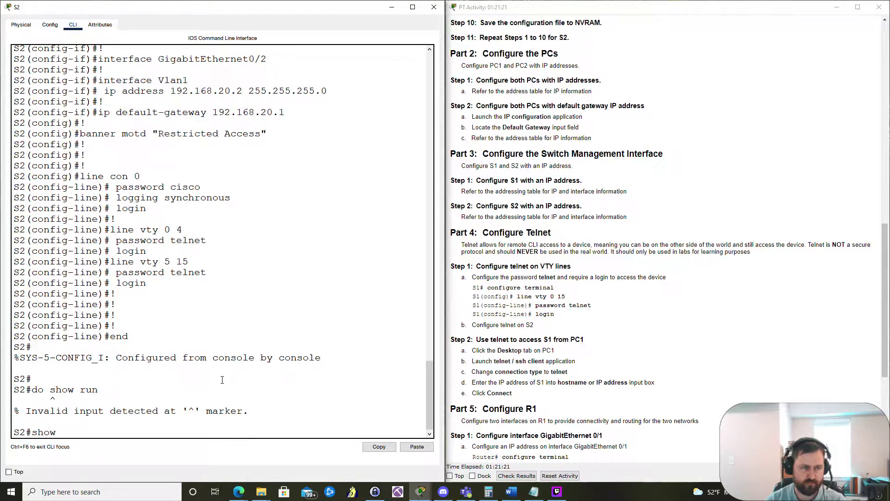
{"action": "key", "text": "Return"}
{"action": "key", "text": "space"}
{"action": "key", "text": "space"}
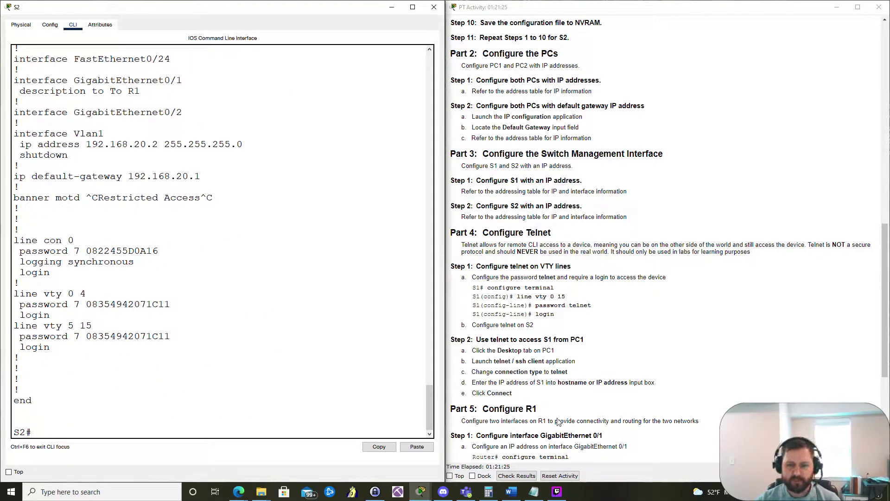
{"action": "left_click", "coordinate": [531, 492]}
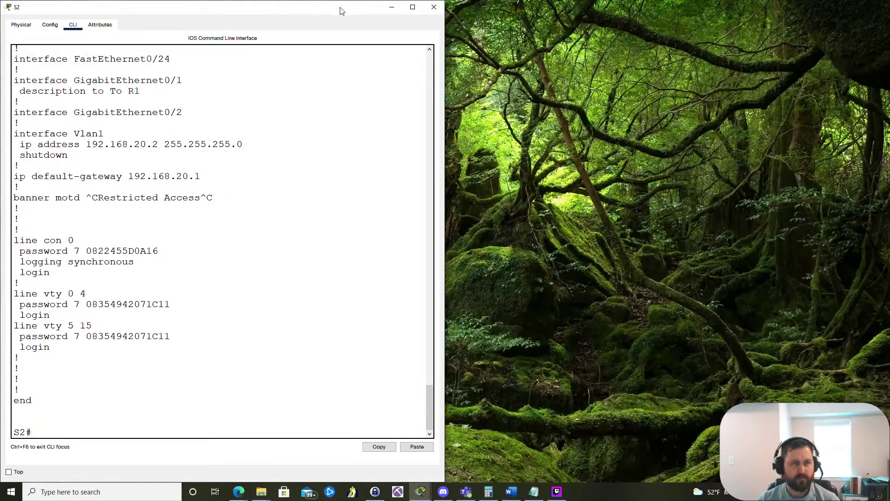
Step: Review the assessment items in the activity results, then close them
{"action": "left_click", "coordinate": [392, 7]}
{"action": "left_click", "coordinate": [87, 68]}
{"action": "scroll", "coordinate": [122, 268], "scroll_direction": "down", "scroll_amount": 3}
{"action": "scroll", "coordinate": [122, 268], "scroll_direction": "down", "scroll_amount": 1}
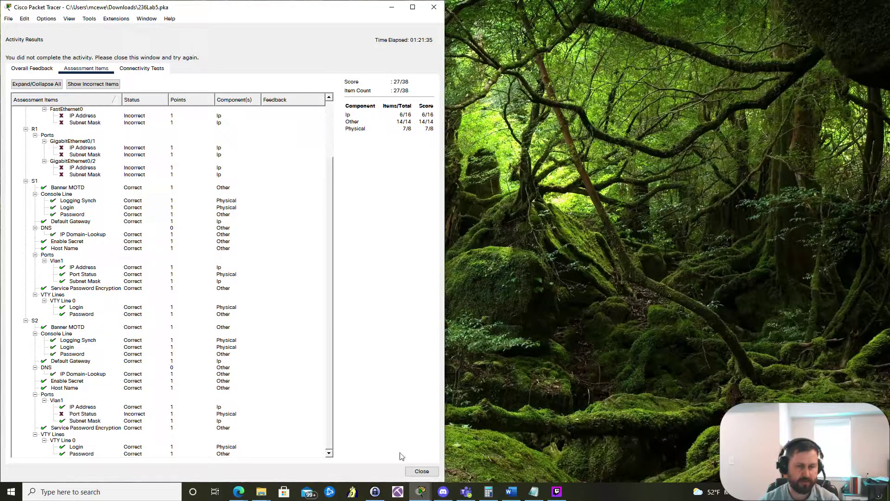
{"action": "left_click", "coordinate": [408, 473]}
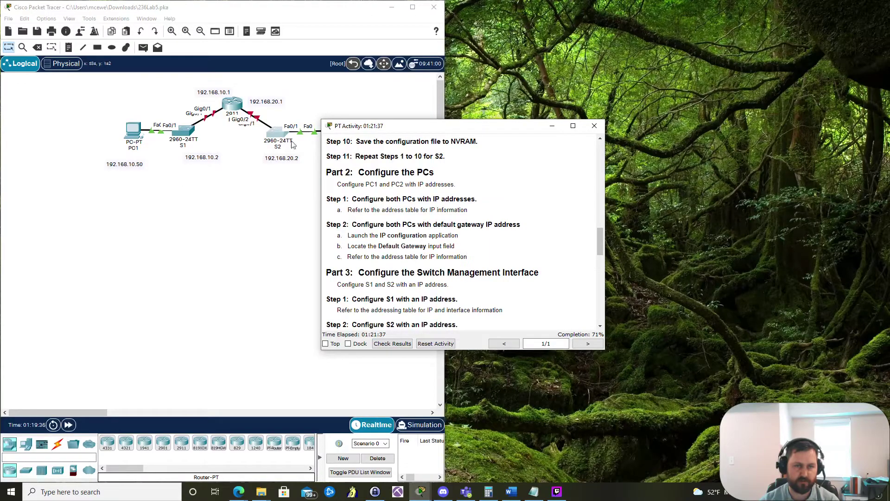
{"action": "left_click", "coordinate": [272, 141]}
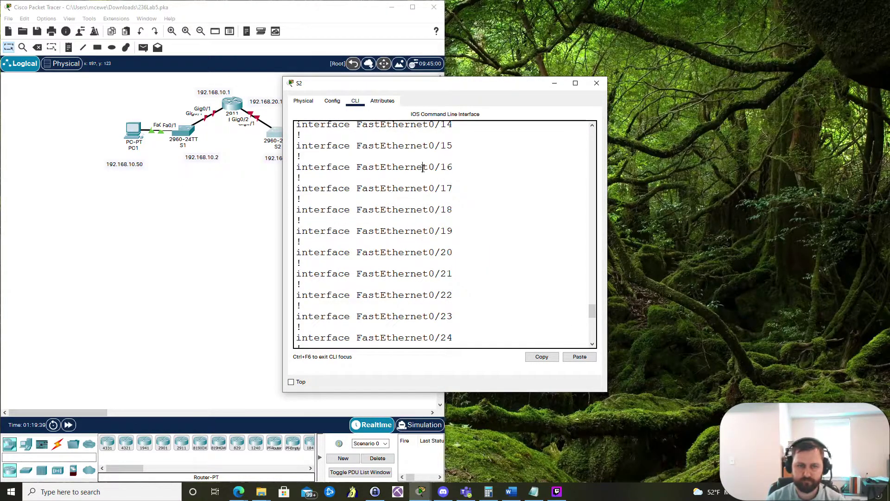
Step: Bring up S2's Vlan1 interface with no shutdown, close S2, and dock the instructions right
{"action": "key", "text": "Return"}
{"action": "type", "text": "conf t"}
{"action": "key", "text": "Return"}
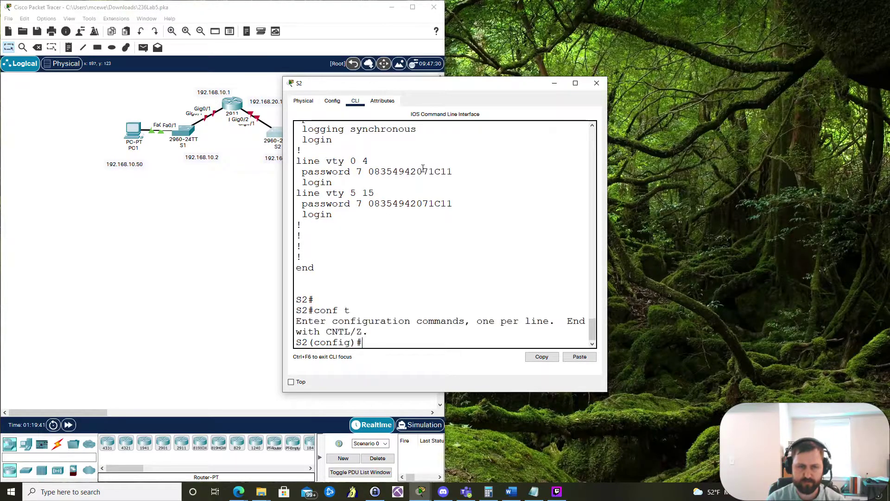
{"action": "type", "text": "int vlan 1"}
{"action": "key", "text": "Return"}
{"action": "type", "text": "no shut"}
{"action": "key", "text": "Return"}
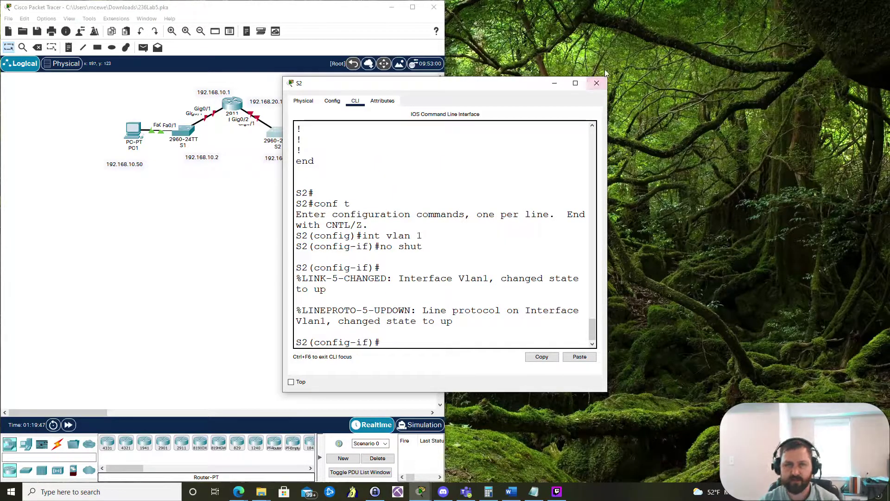
{"action": "left_click", "coordinate": [597, 83]}
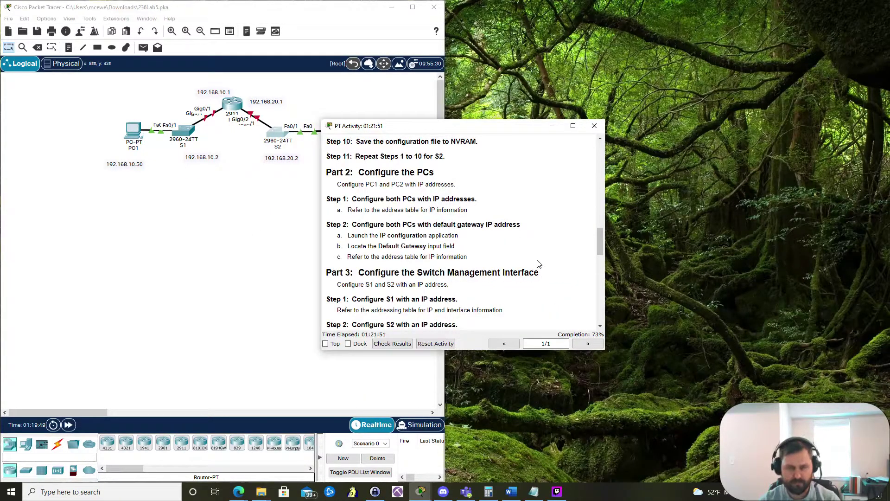
{"action": "key", "text": "super+Right"}
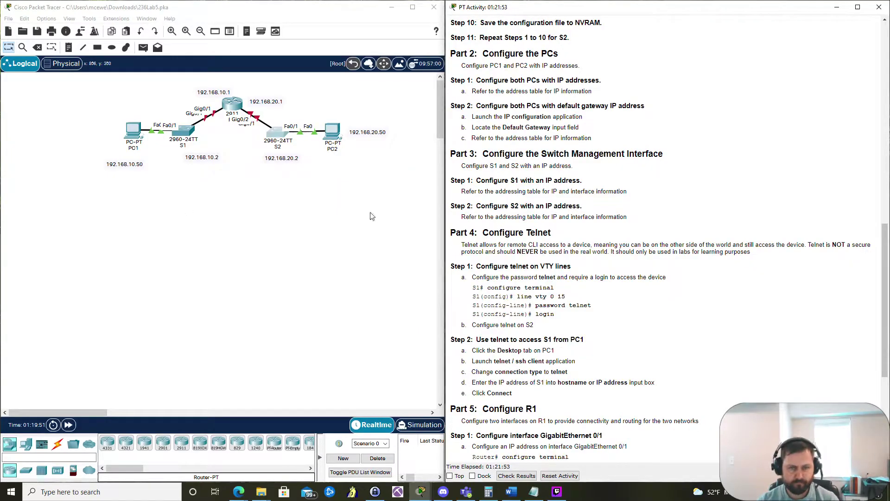
Step: Open R1's console docked on the left and get past the startup banner to the Router> prompt
{"action": "scroll", "coordinate": [652, 220], "scroll_direction": "down", "scroll_amount": 4}
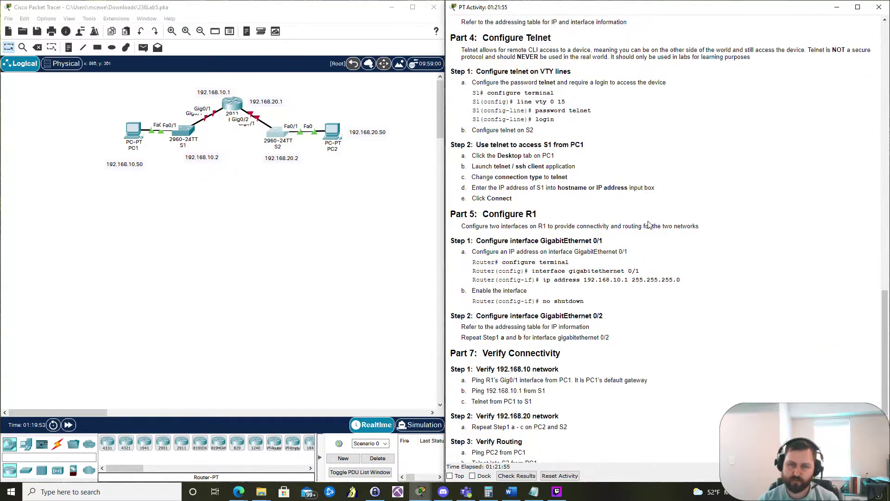
{"action": "scroll", "coordinate": [649, 224], "scroll_direction": "down", "scroll_amount": 1}
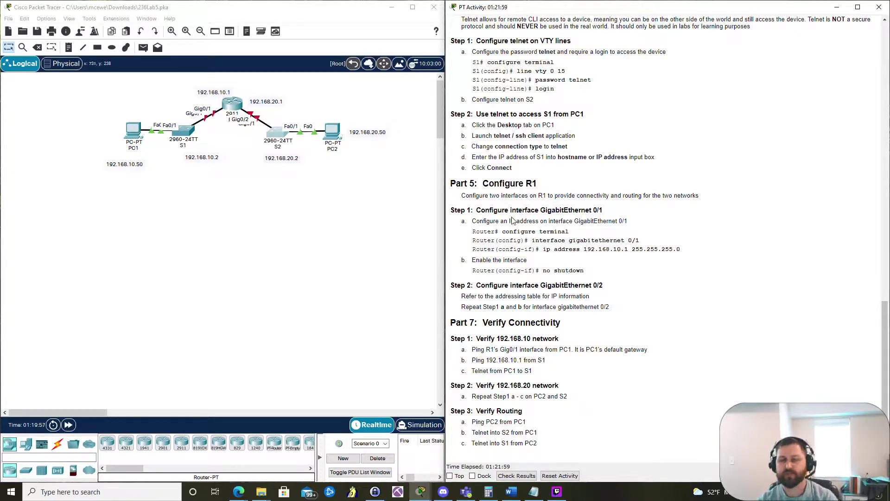
{"action": "left_click", "coordinate": [230, 104]}
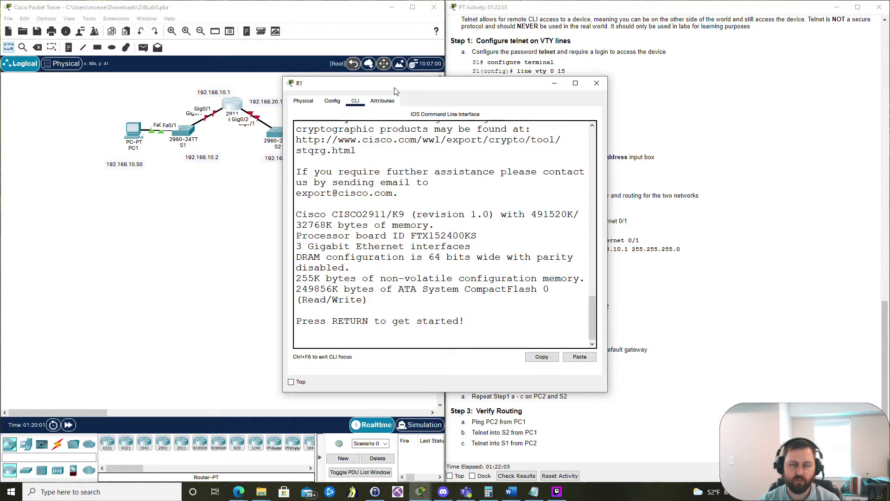
{"action": "left_click_drag", "start_coordinate": [397, 88], "coordinate": [1, 142]}
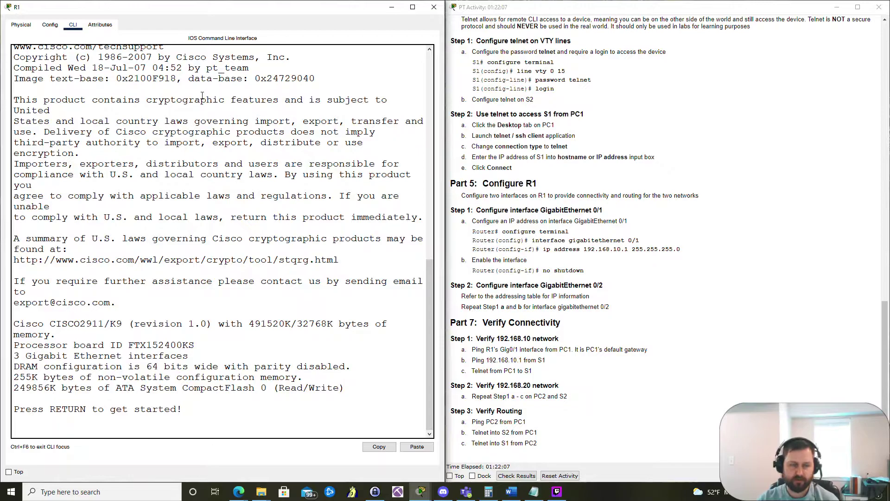
{"action": "key", "text": "Return"}
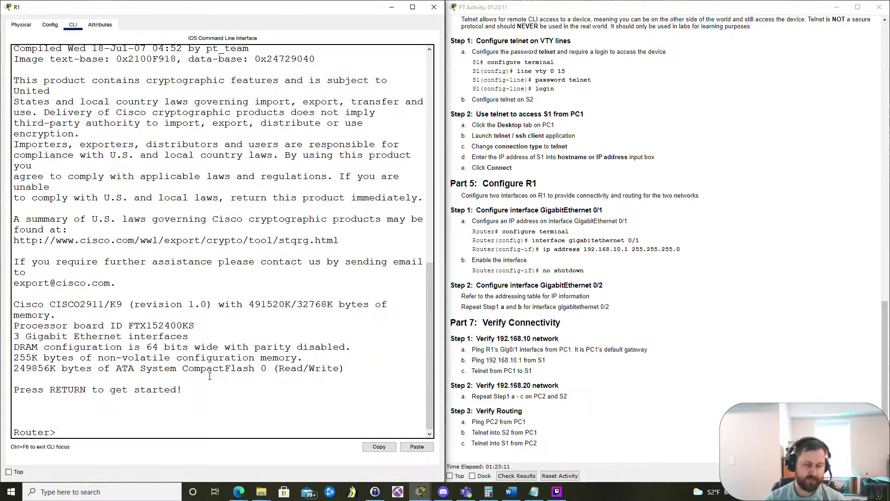
Step: On R1, enter privileged mode, review the running configuration with show run, and enter conf t
{"action": "type", "text": "conf t"}
{"action": "key", "text": "BackSpace"}
{"action": "key", "text": "BackSpace"}
{"action": "key", "text": "BackSpace"}
{"action": "key", "text": "BackSpace"}
{"action": "key", "text": "BackSpace"}
{"action": "key", "text": "BackSpace"}
{"action": "type", "text": "enable"}
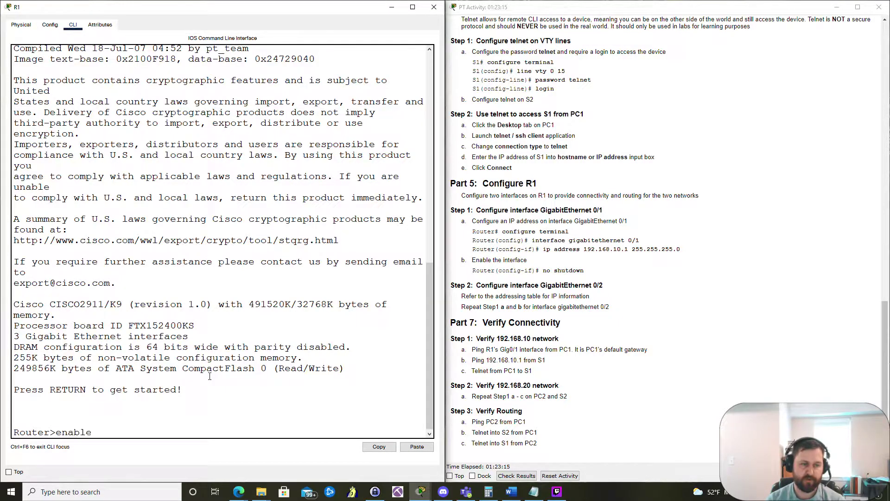
{"action": "key", "text": "Return"}
{"action": "type", "text": "show run"}
{"action": "key", "text": "Return"}
{"action": "key", "text": "space"}
{"action": "scroll", "coordinate": [209, 376], "scroll_direction": "up", "scroll_amount": 12}
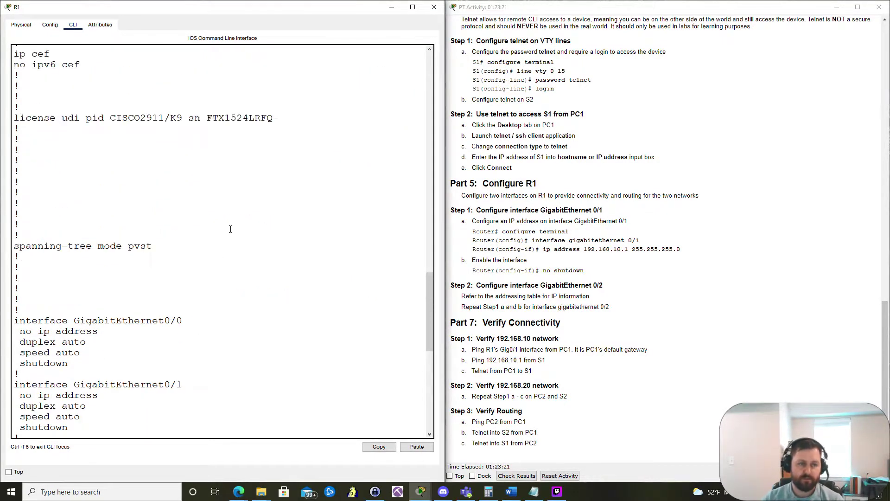
{"action": "scroll", "coordinate": [231, 229], "scroll_direction": "up", "scroll_amount": 4}
{"action": "scroll", "coordinate": [230, 229], "scroll_direction": "down", "scroll_amount": 9}
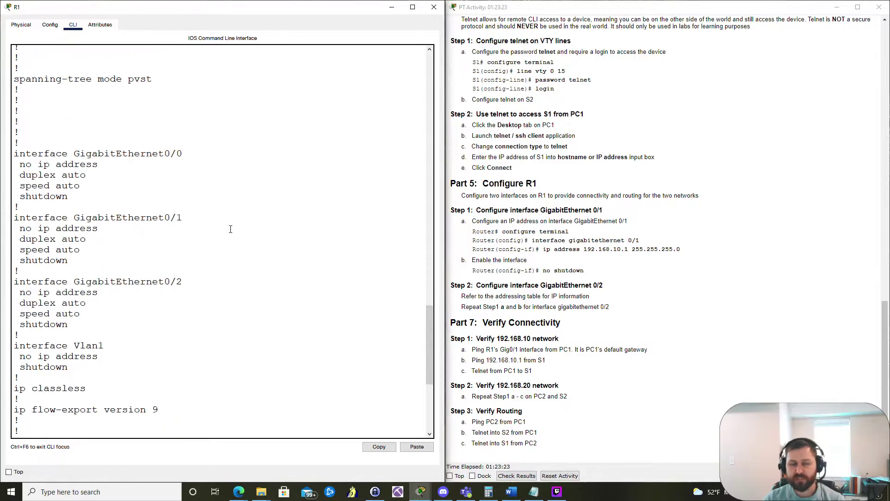
{"action": "scroll", "coordinate": [231, 229], "scroll_direction": "down", "scroll_amount": 7}
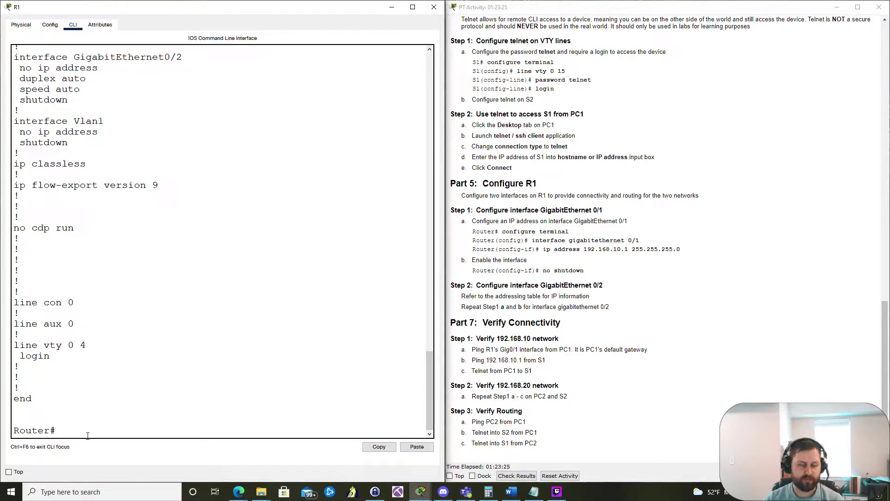
{"action": "type", "text": "conf"}
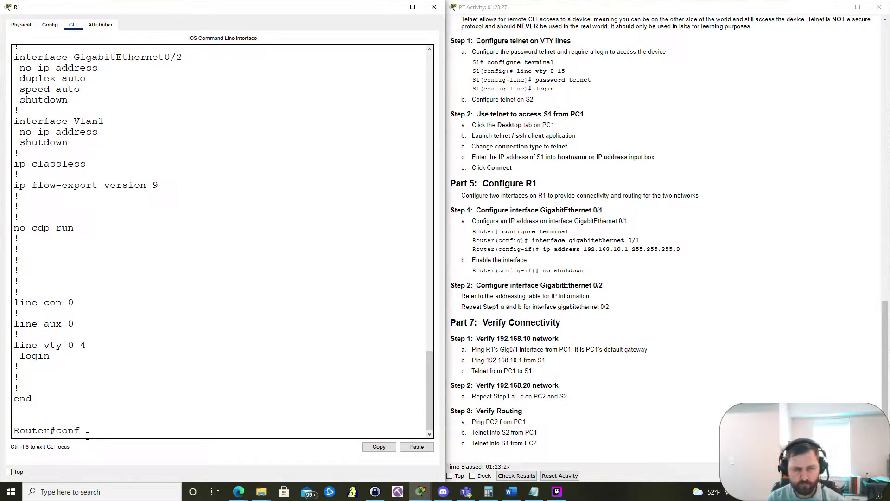
{"action": "type", "text": " t"}
{"action": "key", "text": "Return"}
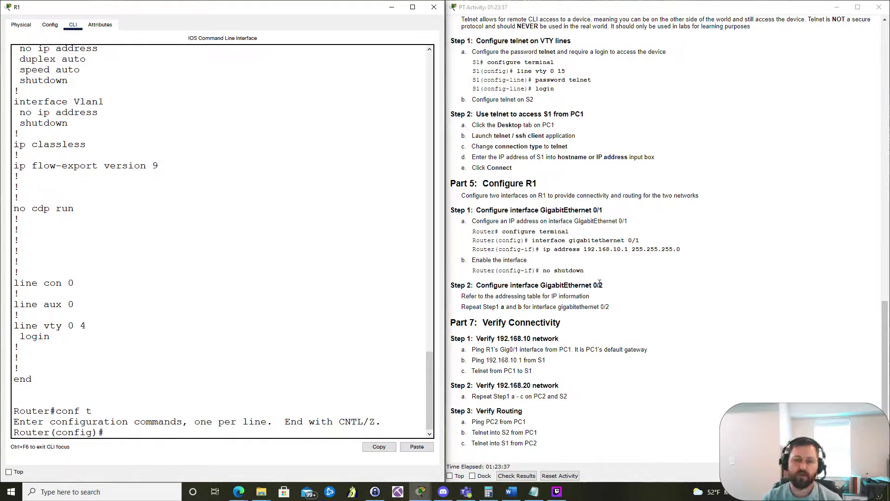
Step: Move the 192.168.10.1 label beside R1, then return to R1's console docked left
{"action": "left_click", "coordinate": [392, 7]}
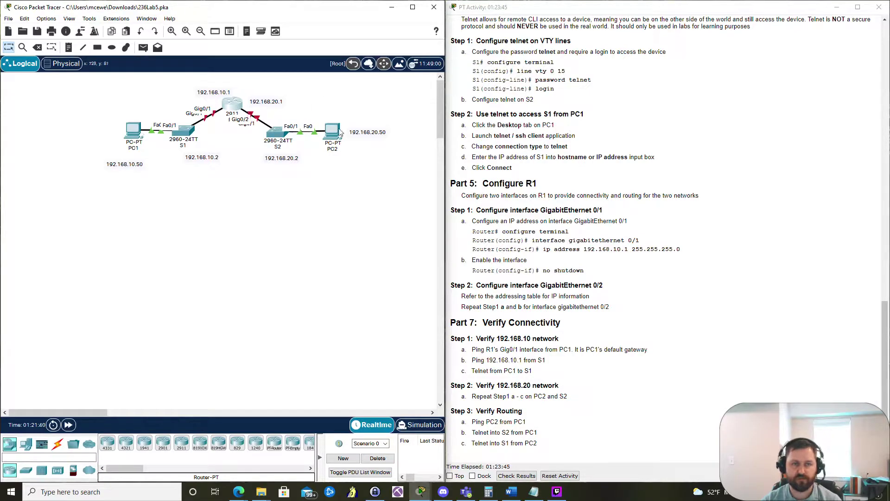
{"action": "left_click_drag", "start_coordinate": [215, 94], "coordinate": [198, 105]}
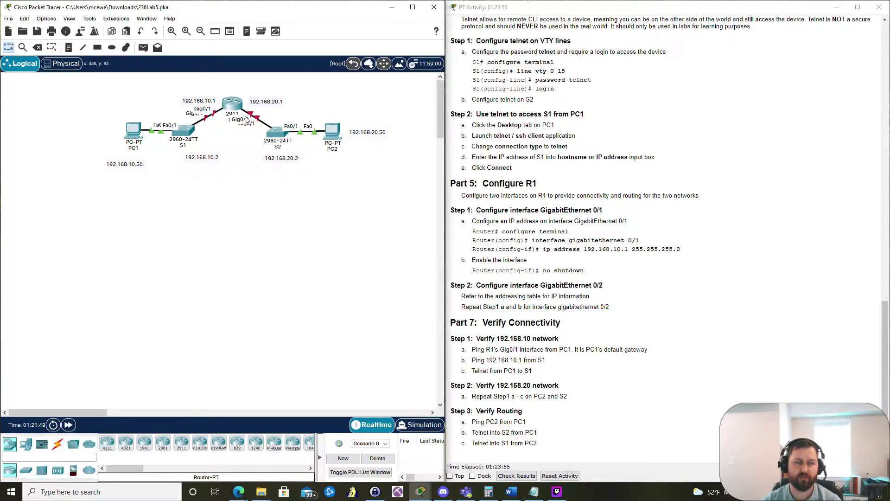
{"action": "left_click", "coordinate": [232, 108]}
{"action": "key", "text": "super+Left"}
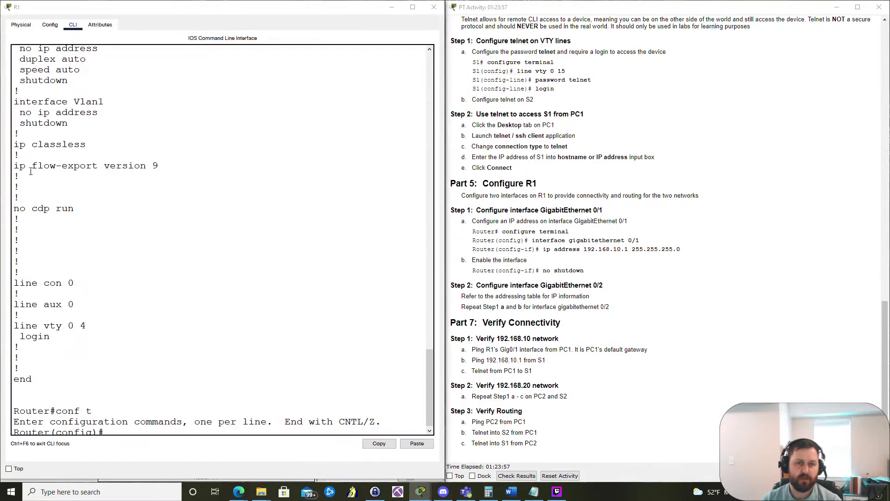
{"action": "left_click", "coordinate": [214, 406]}
{"action": "key", "text": "Return"}
Step: Give GigabitEthernet0/1 address 192.168.10.1 255.255.255.0 and enable it with no shutdown
{"action": "type", "text": "int g0/"}
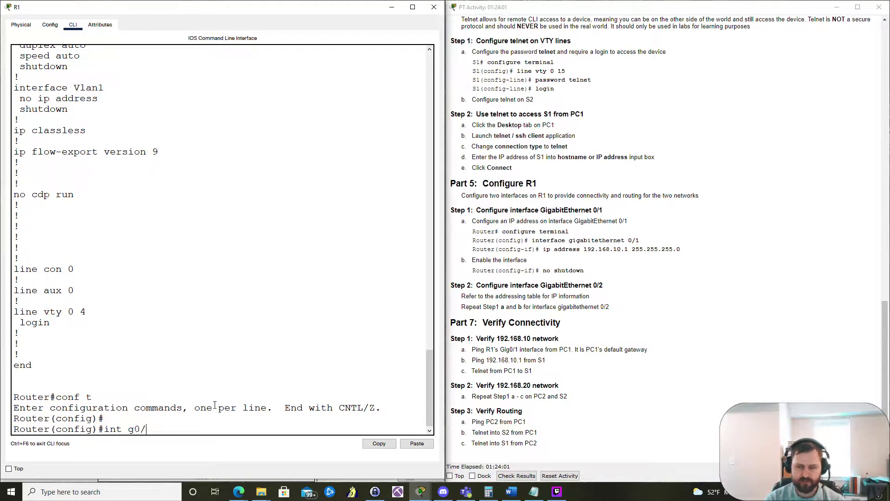
{"action": "type", "text": "1"}
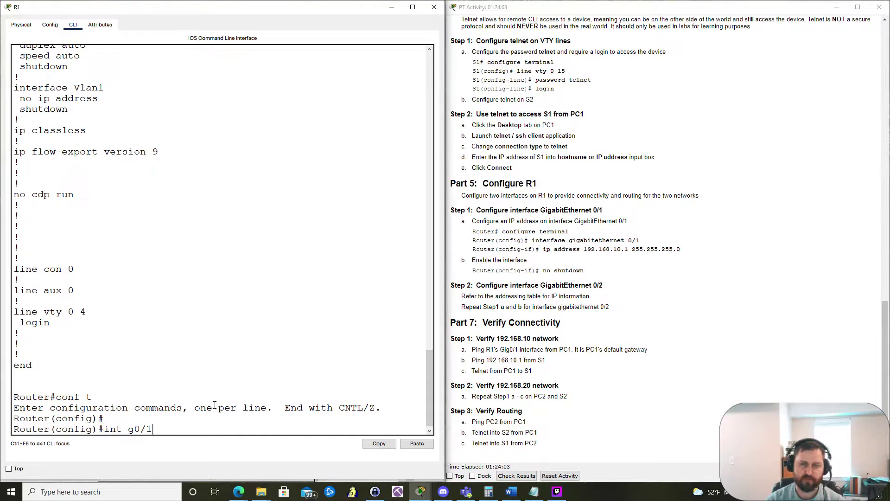
{"action": "key", "text": "Return"}
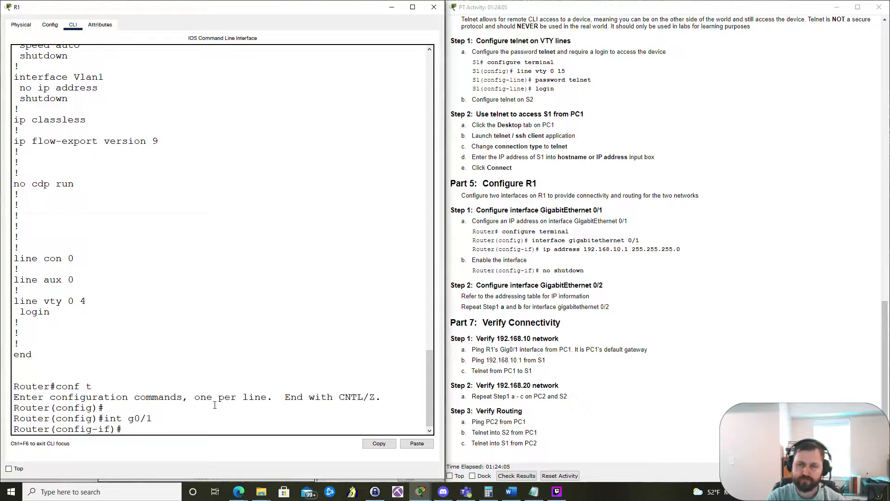
{"action": "type", "text": "ip add"}
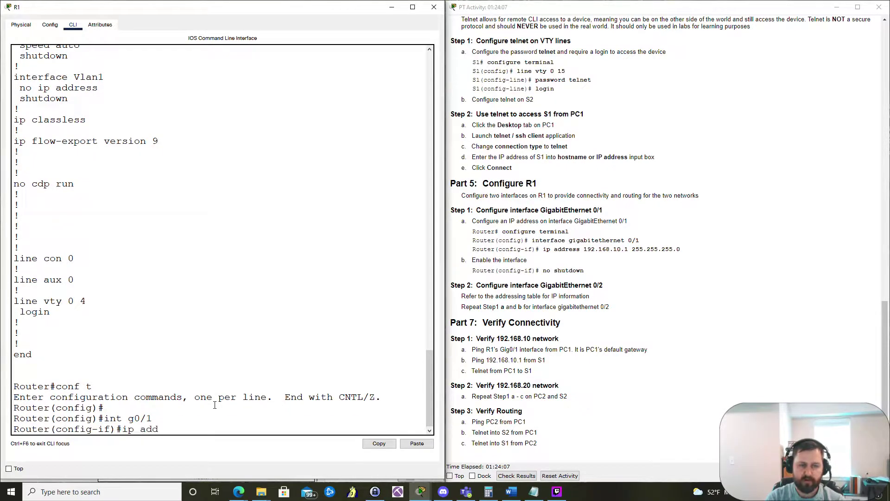
{"action": "type", "text": " 192"}
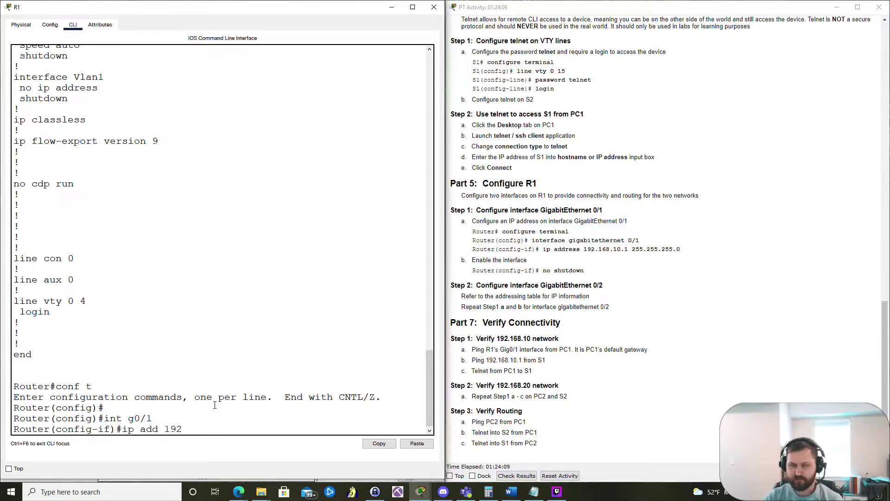
{"action": "type", "text": ".168.1"}
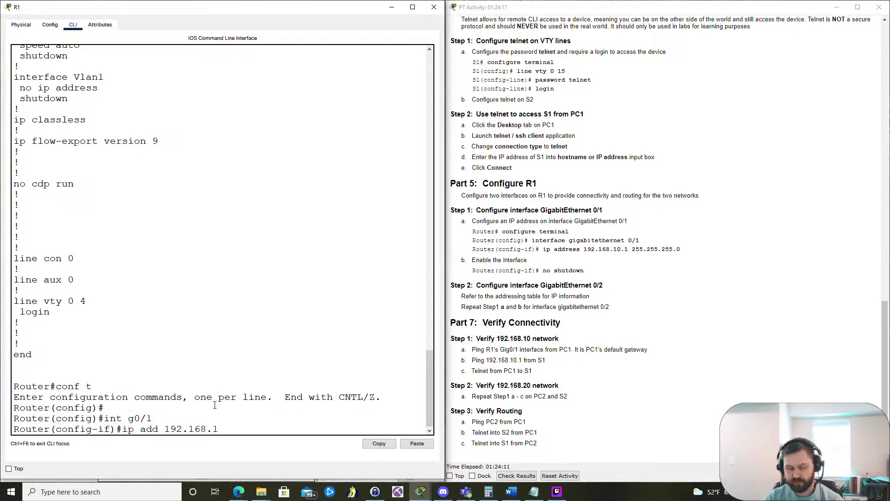
{"action": "type", "text": "0.1 255.255.255.0"}
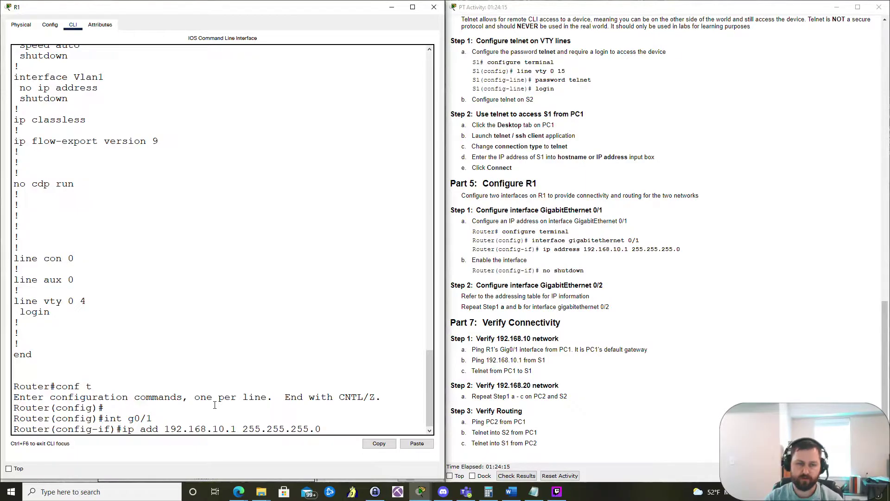
{"action": "key", "text": "Return"}
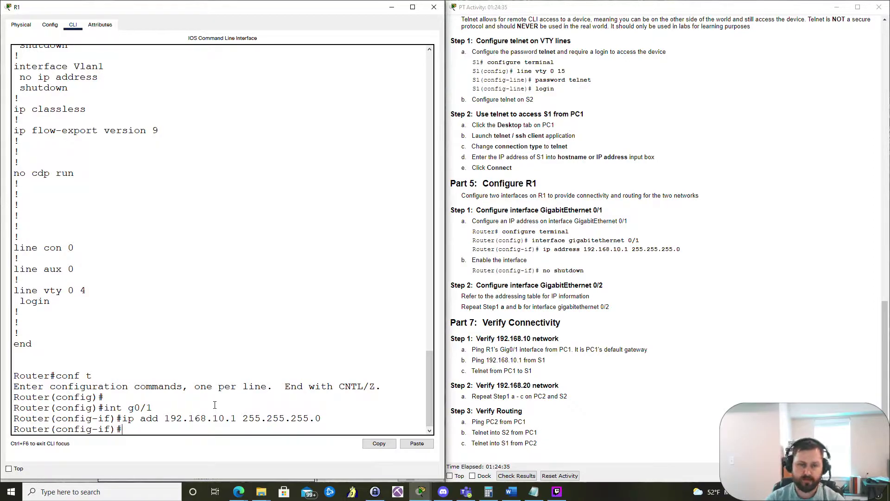
{"action": "type", "text": "no s"}
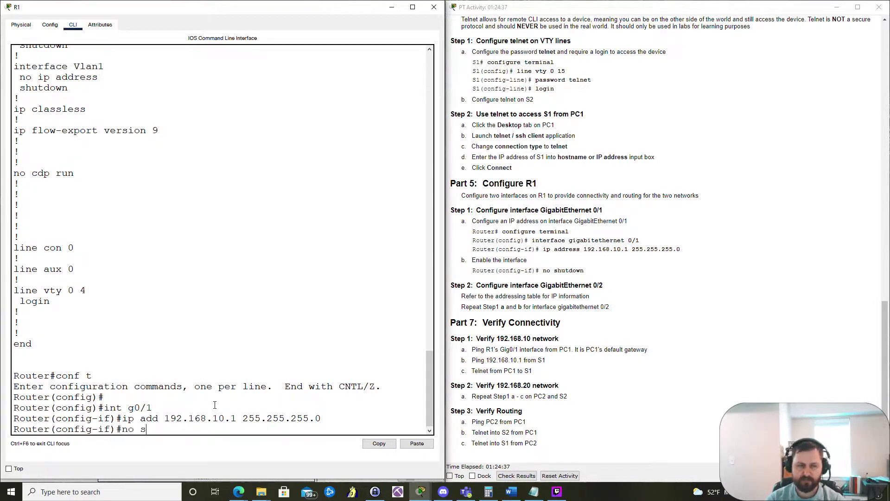
{"action": "type", "text": "hutdow"}
{"action": "key", "text": "Tab"}
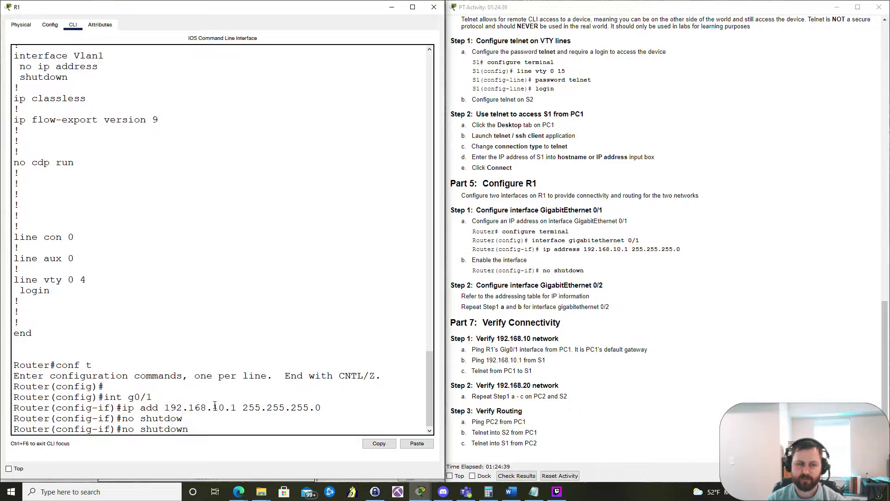
{"action": "key", "text": "Return"}
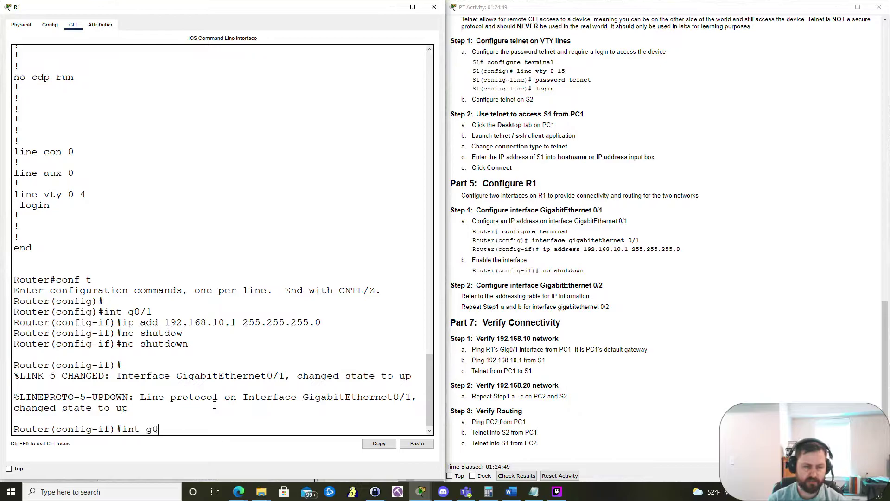
Step: Assign GigabitEthernet0/2 the address 192.168.20.1 255.255.255.0 and bring it up with no shut
{"action": "key", "text": "Return"}
{"action": "key", "text": "Up"}
{"action": "key", "text": "Up"}
{"action": "key", "text": "Up"}
{"action": "key", "text": "Up"}
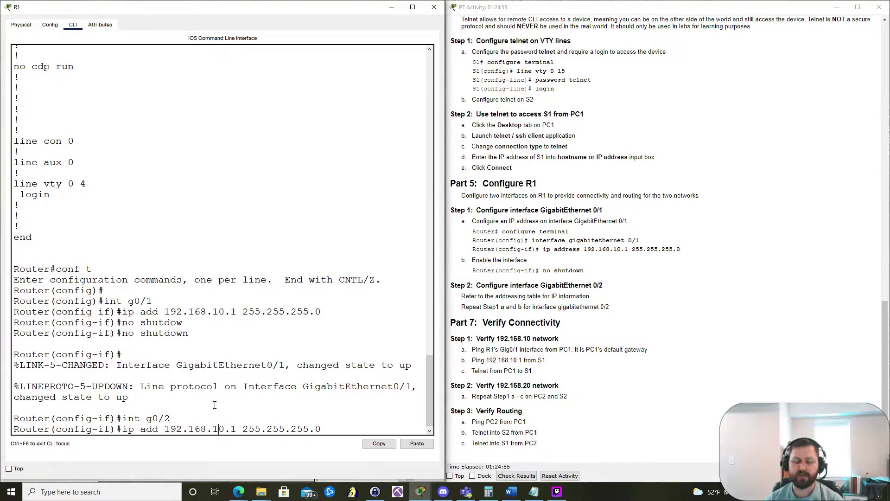
{"action": "key", "text": "Left"}
{"action": "key", "text": "Left"}
{"action": "key", "text": "Left"}
{"action": "key", "text": "Left"}
{"action": "key", "text": "Left"}
{"action": "key", "text": "Left"}
{"action": "key", "text": "Left"}
{"action": "key", "text": "Left"}
{"action": "key", "text": "Left"}
{"action": "key", "text": "Left"}
{"action": "key", "text": "Left"}
{"action": "key", "text": "Left"}
{"action": "key", "text": "Left"}
{"action": "key", "text": "Left"}
{"action": "key", "text": "Left"}
{"action": "key", "text": "Left"}
{"action": "key", "text": "Left"}
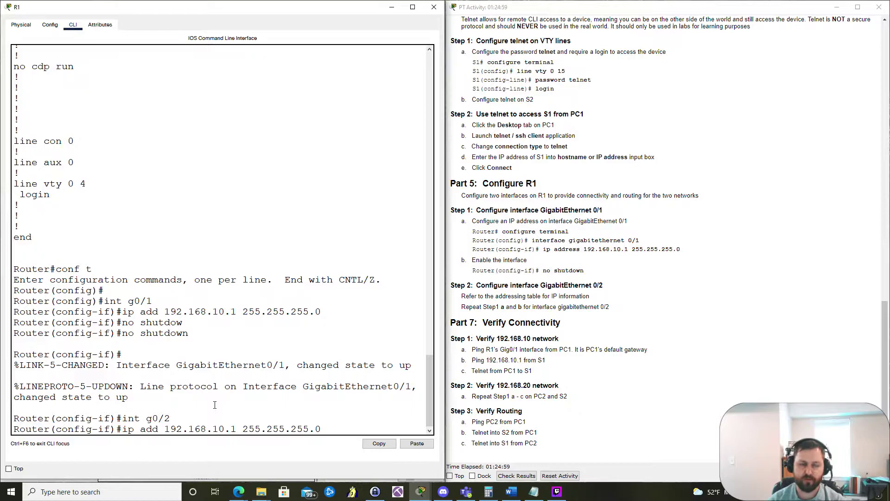
{"action": "key", "text": "BackSpace"}
{"action": "type", "text": "2"}
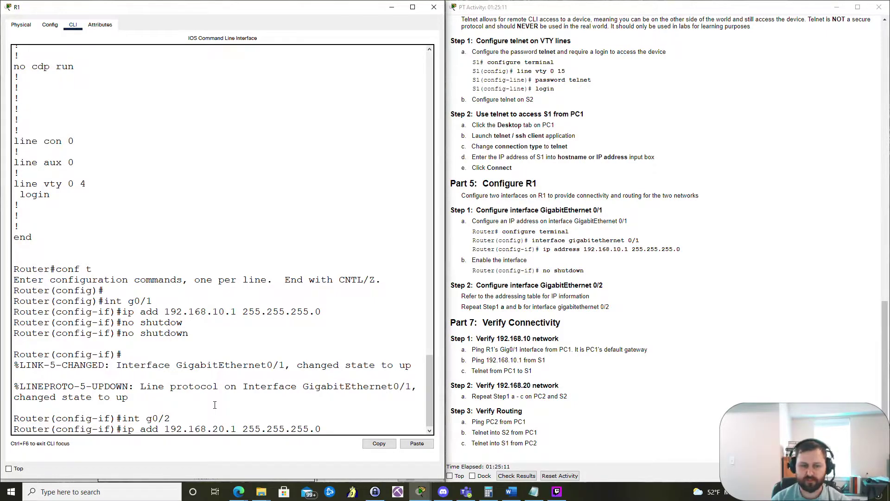
{"action": "key", "text": "Return"}
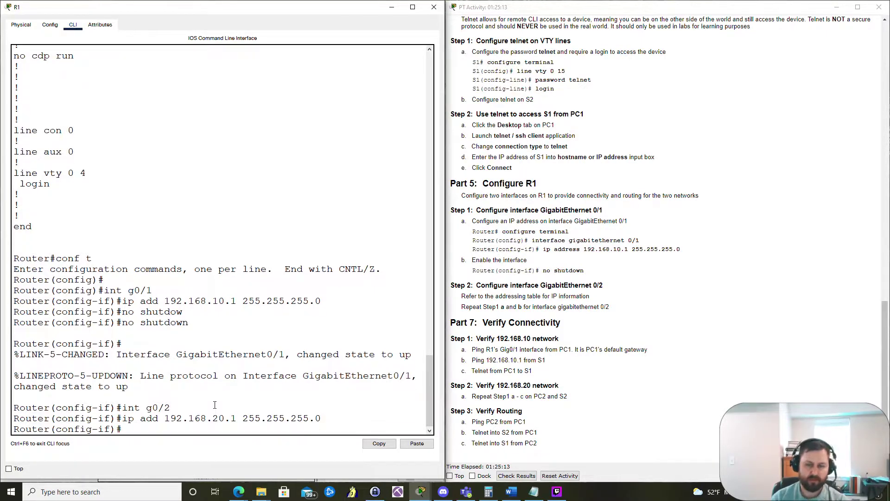
{"action": "type", "text": "no shut"}
{"action": "key", "text": "Return"}
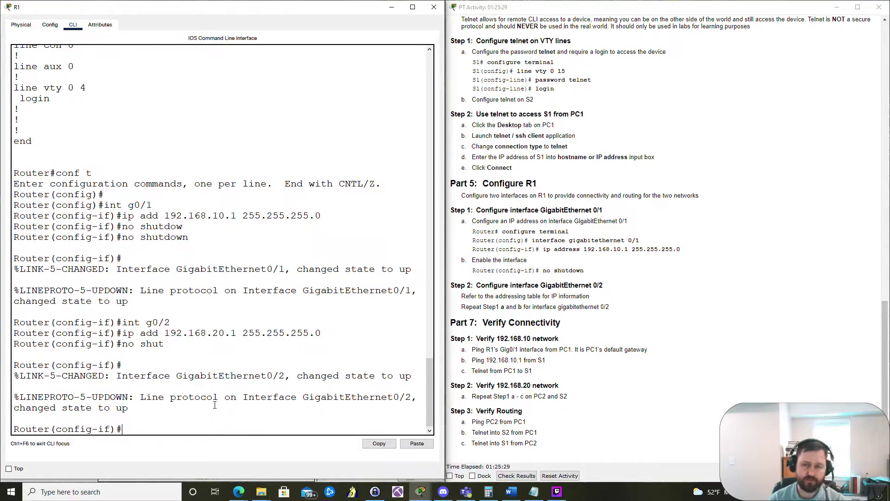
Step: Check the activity results: 32/38, with only PC1 and PC2 addressing items failing
{"action": "left_click", "coordinate": [142, 33]}
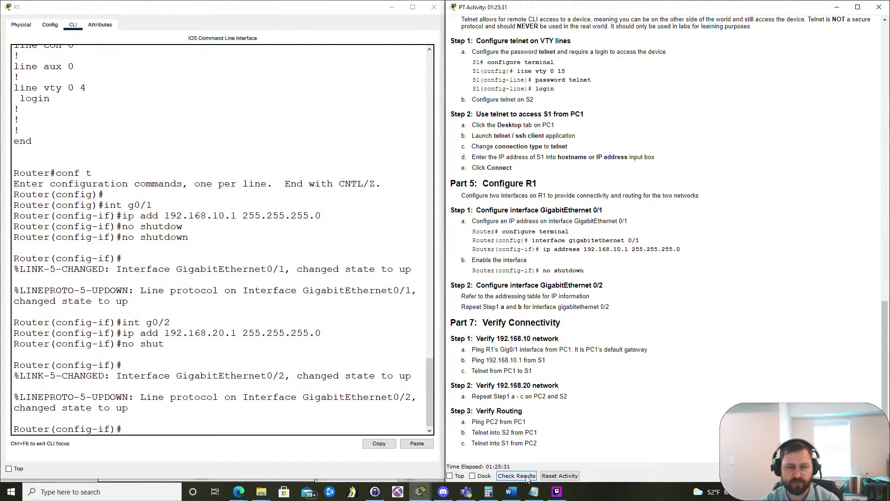
{"action": "left_click", "coordinate": [391, 7]}
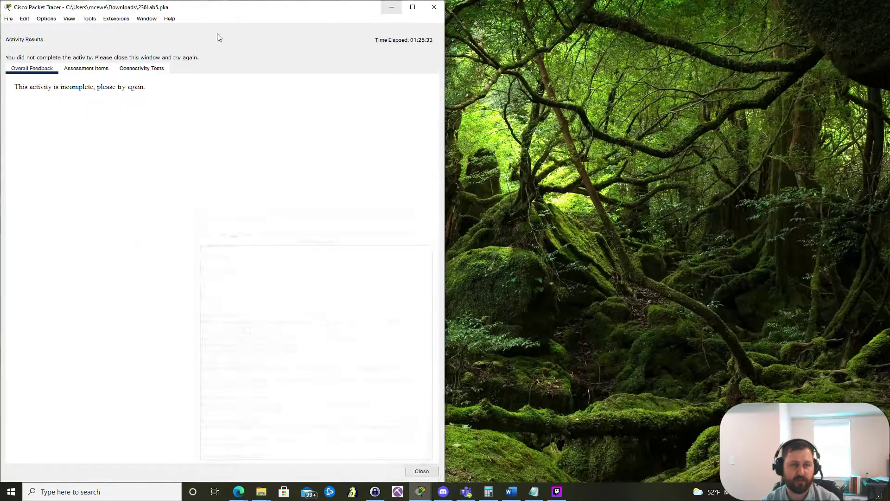
{"action": "left_click", "coordinate": [86, 68]}
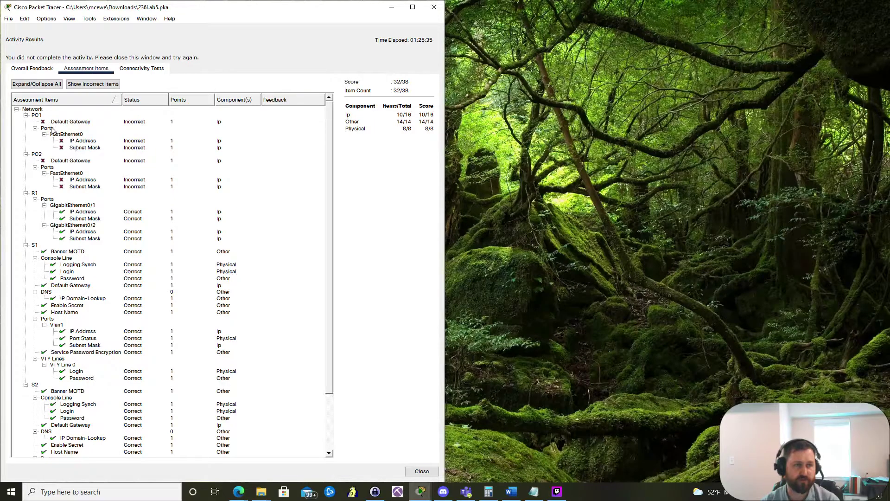
{"action": "scroll", "coordinate": [82, 153], "scroll_direction": "down", "scroll_amount": 2}
{"action": "scroll", "coordinate": [82, 153], "scroll_direction": "up", "scroll_amount": 2}
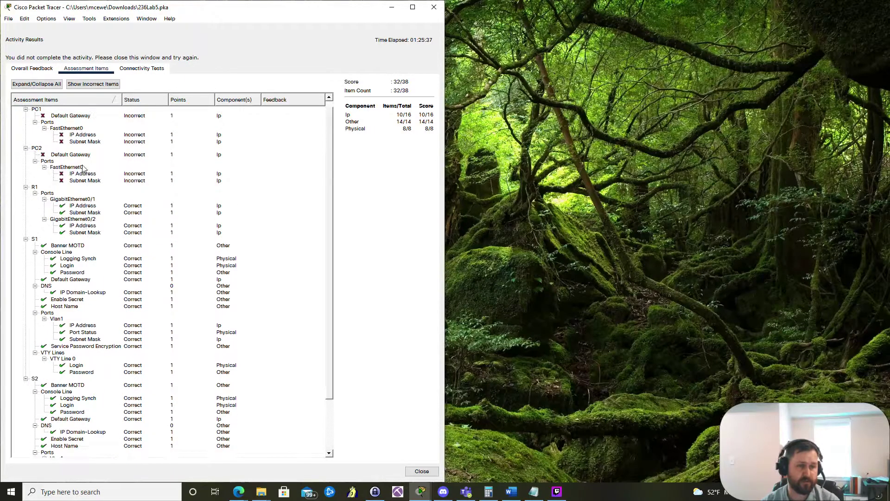
Step: Close the activity results and dock the lab instructions on the right half of the screen
{"action": "left_click", "coordinate": [422, 471]}
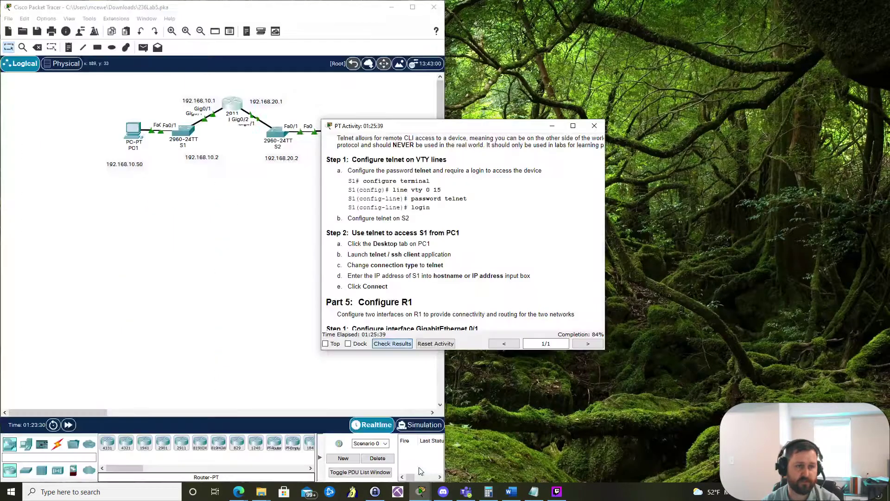
{"action": "left_click", "coordinate": [458, 130]}
{"action": "key", "text": "super+Right"}
{"action": "scroll", "coordinate": [595, 159], "scroll_direction": "up", "scroll_amount": 15}
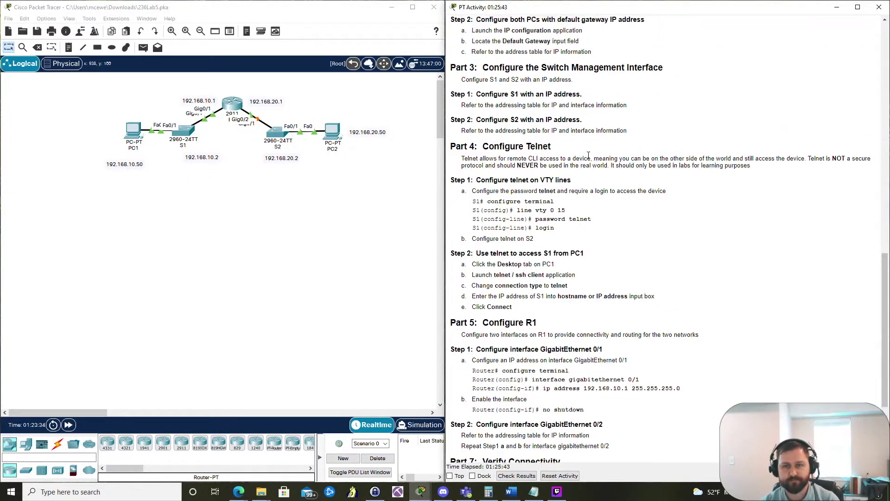
{"action": "scroll", "coordinate": [595, 159], "scroll_direction": "up", "scroll_amount": 3}
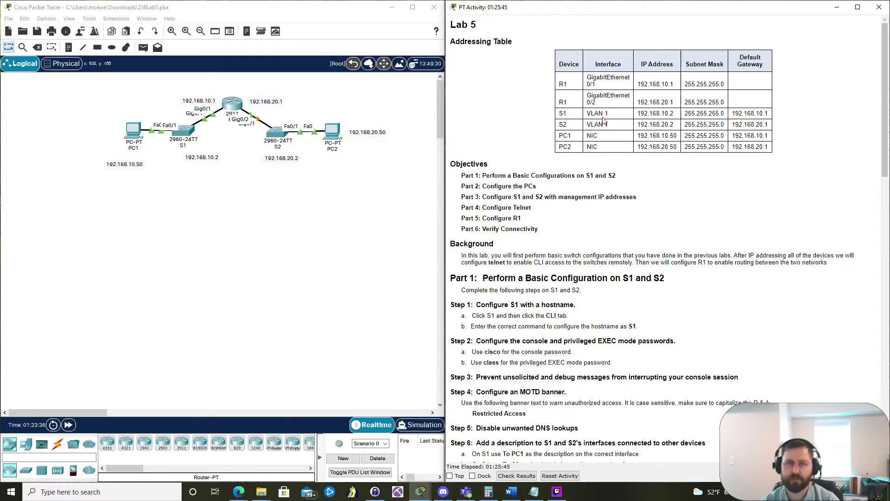
Step: Set PC1 to IP 192.168.10.50, mask 255.255.255.0, gateway 192.168.10.1
{"action": "left_click", "coordinate": [131, 128]}
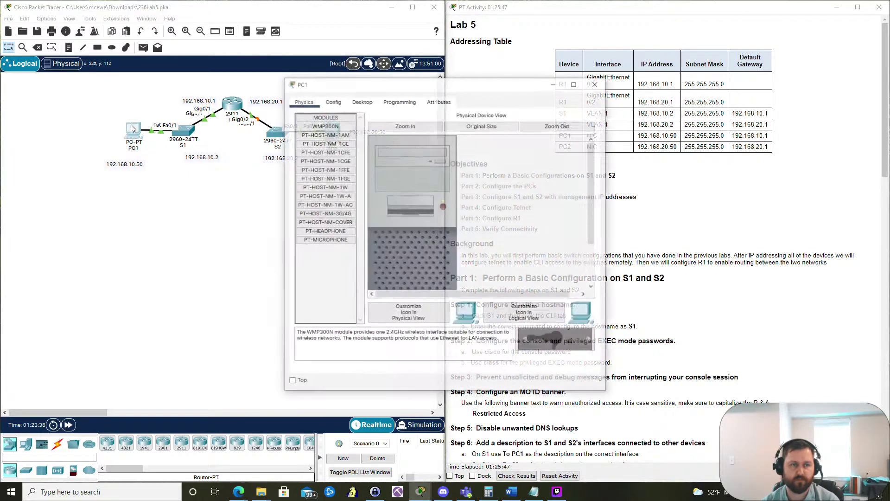
{"action": "left_click", "coordinate": [362, 102]}
{"action": "left_click_drag", "start_coordinate": [364, 91], "coordinate": [273, 86]}
{"action": "left_click", "coordinate": [235, 137]}
{"action": "left_click", "coordinate": [310, 160]}
{"action": "type", "text": "192.168."}
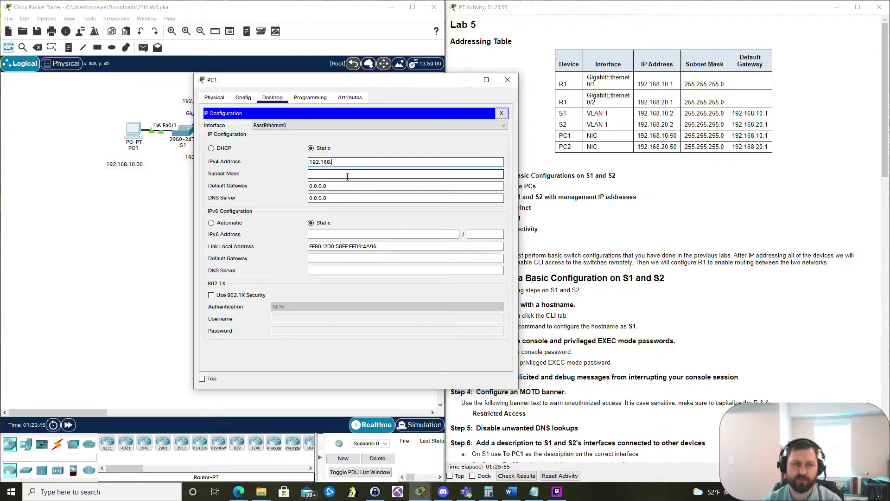
{"action": "type", "text": "10.50"}
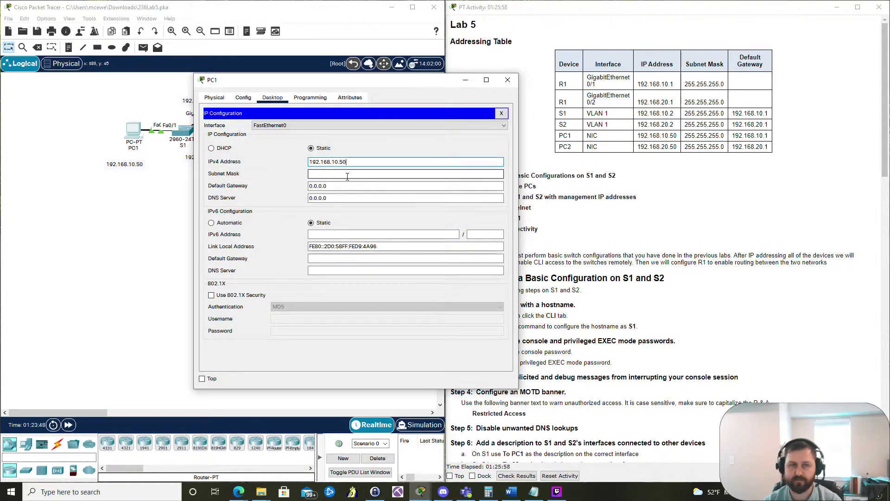
{"action": "key", "text": "Tab"}
{"action": "key", "text": "Tab"}
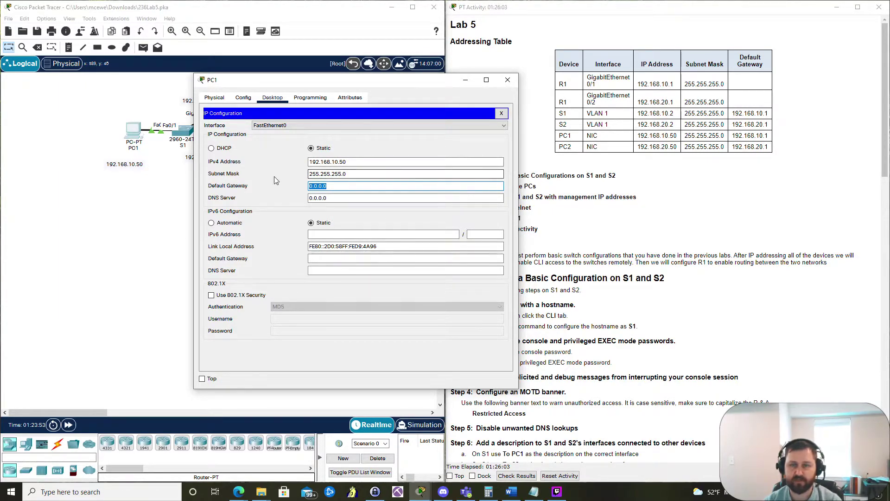
{"action": "type", "text": "192.1"}
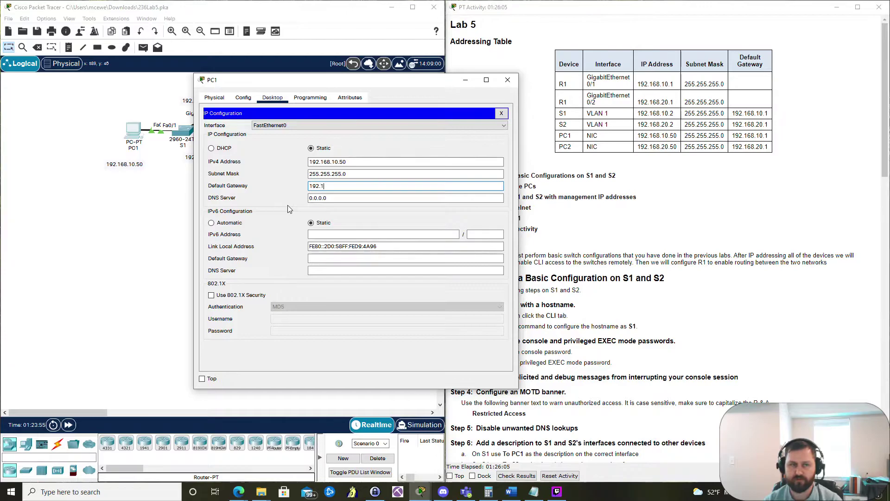
{"action": "type", "text": "68.10.1"}
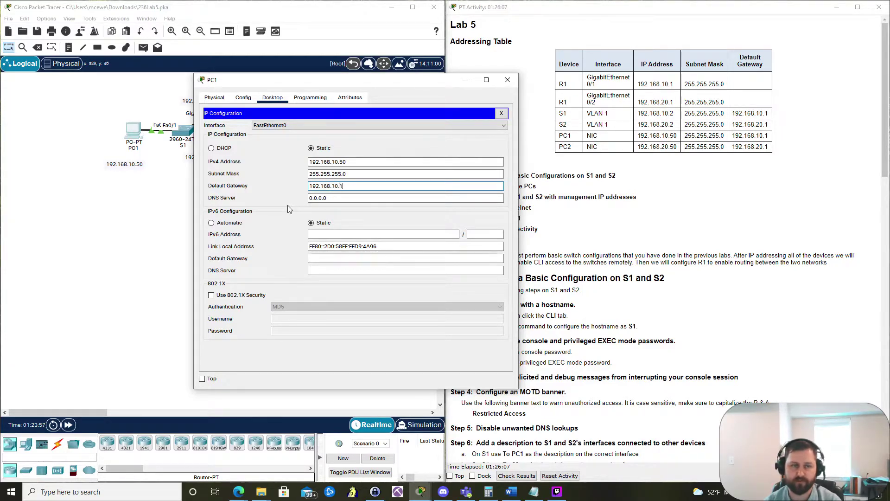
{"action": "left_click", "coordinate": [501, 113]}
{"action": "left_click", "coordinate": [508, 80]}
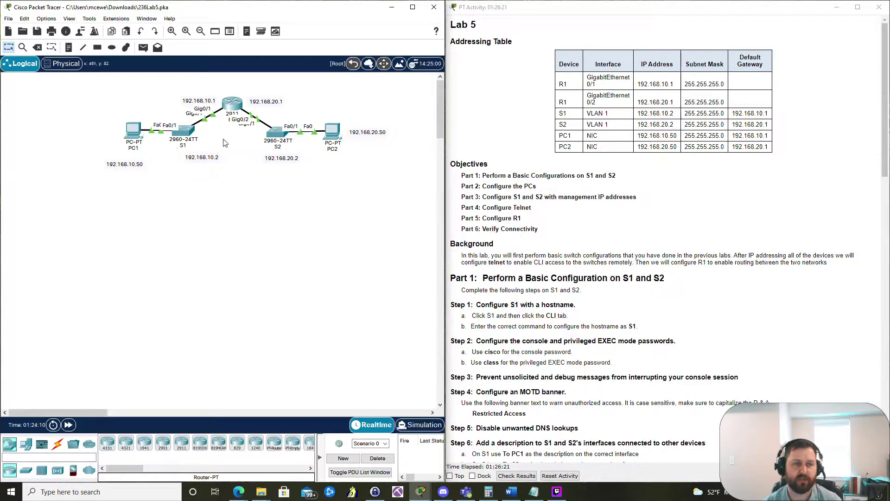
Step: Draw a blue ellipse around PC1 and S1
{"action": "left_click", "coordinate": [83, 47]}
{"action": "left_click", "coordinate": [111, 46]}
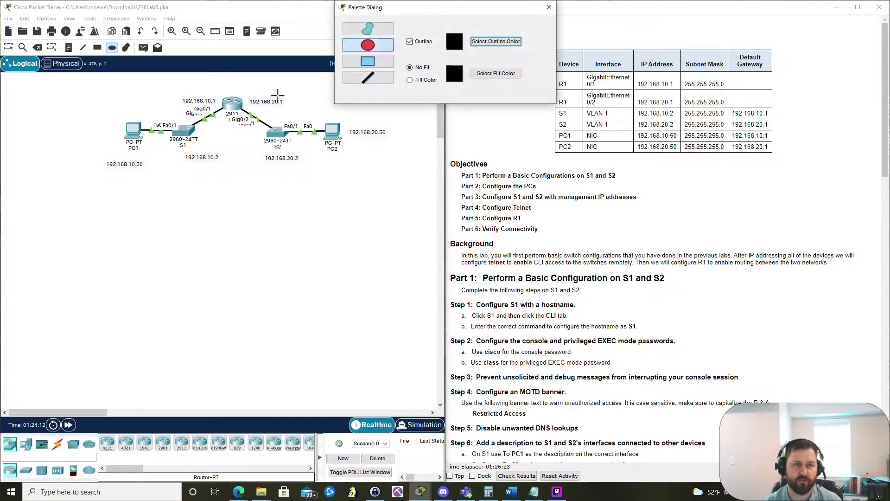
{"action": "left_click", "coordinate": [507, 43]}
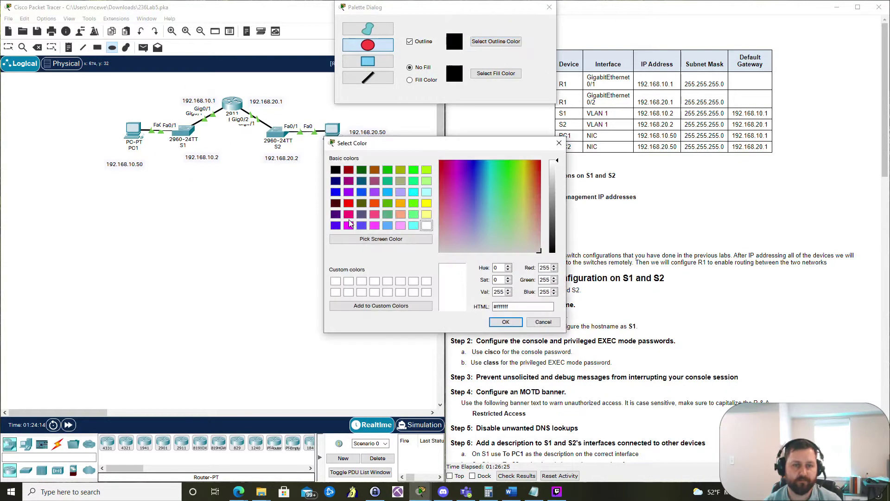
{"action": "left_click", "coordinate": [362, 192]}
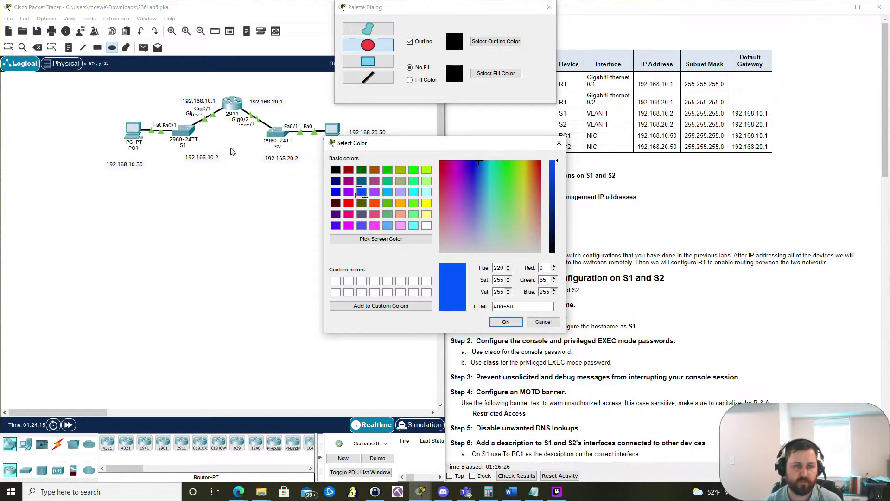
{"action": "left_click", "coordinate": [505, 322]}
{"action": "mouse_move", "coordinate": [124, 99]}
{"action": "left_mouse_down"}
{"action": "mouse_move", "coordinate": [204, 158]}
{"action": "mouse_move", "coordinate": [244, 168]}
{"action": "mouse_move", "coordinate": [235, 165]}
{"action": "left_mouse_up"}
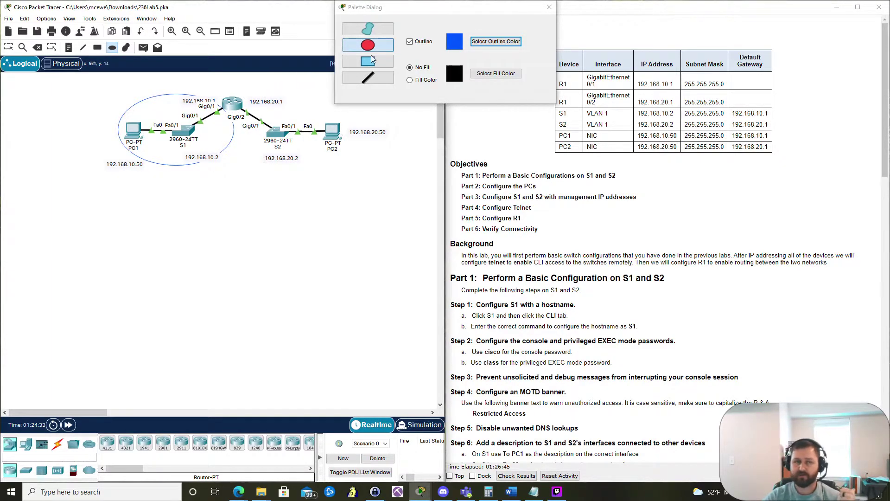
Step: Draw a red ellipse around S2 and PC2
{"action": "left_click", "coordinate": [496, 42]}
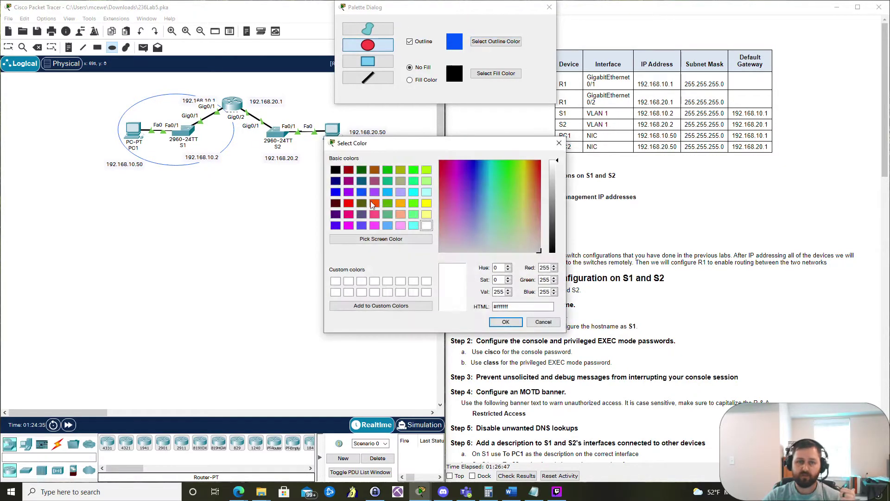
{"action": "left_click", "coordinate": [348, 203]}
{"action": "left_click", "coordinate": [505, 322]}
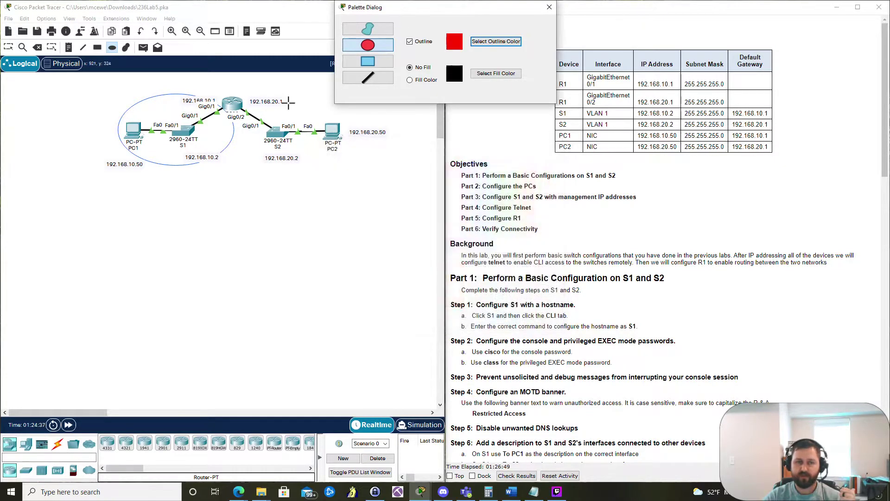
{"action": "mouse_move", "coordinate": [241, 99]}
{"action": "left_mouse_down"}
{"action": "mouse_move", "coordinate": [368, 173]}
{"action": "mouse_move", "coordinate": [358, 191]}
{"action": "left_mouse_up"}
{"action": "left_click", "coordinate": [549, 7]}
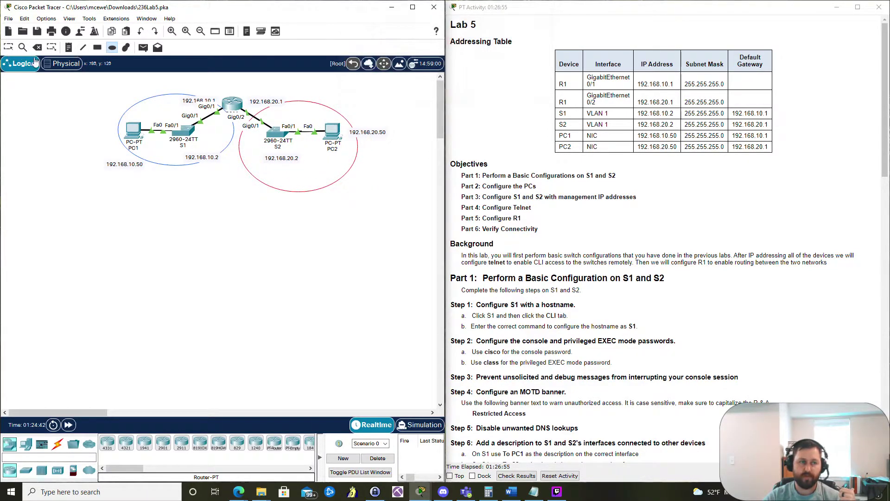
Step: Discard a stray empty note and reposition the red ellipse to enclose S2 and PC2
{"action": "left_click", "coordinate": [68, 48]}
{"action": "left_click", "coordinate": [332, 114]}
{"action": "left_click", "coordinate": [323, 107]}
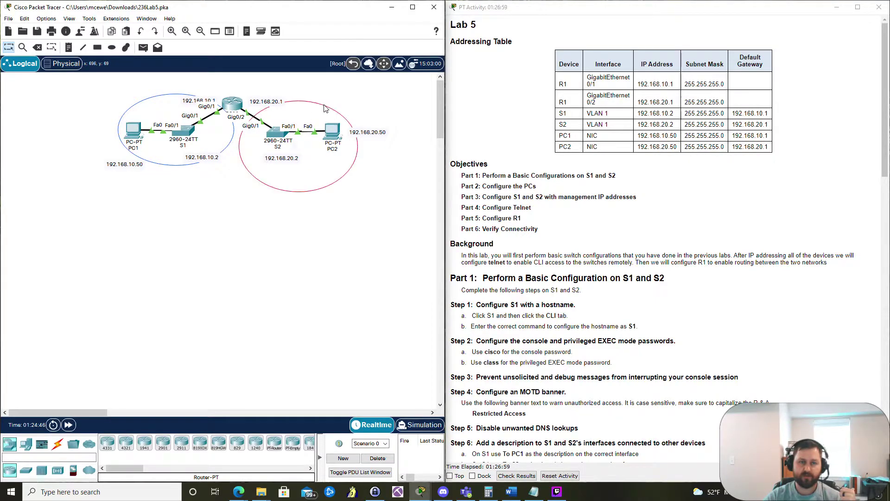
{"action": "left_click_drag", "start_coordinate": [323, 108], "coordinate": [315, 92]}
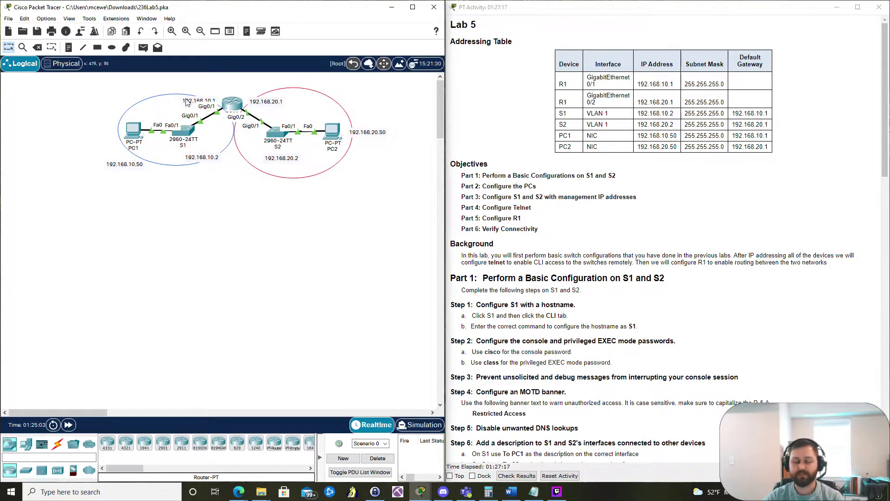
Step: Set PC2 to IP 192.168.20.50, default mask 255.255.255.0, gateway 192.168.20.1
{"action": "left_click", "coordinate": [332, 138]}
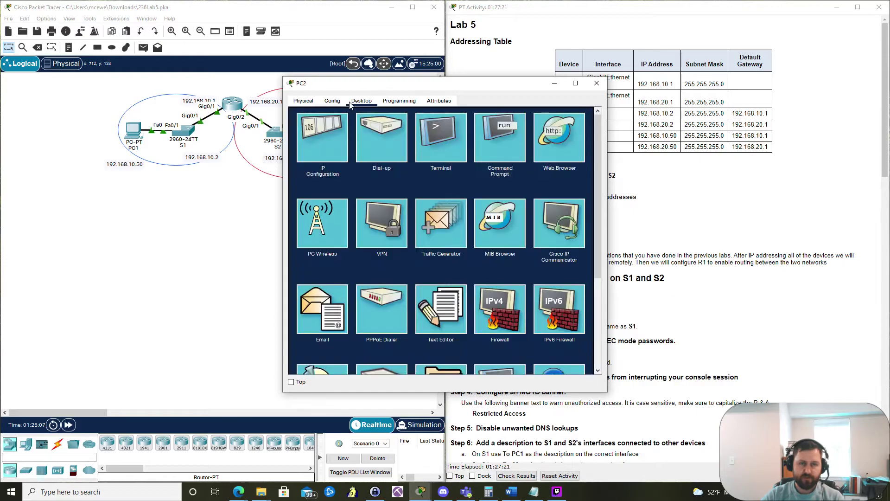
{"action": "left_click", "coordinate": [335, 135]}
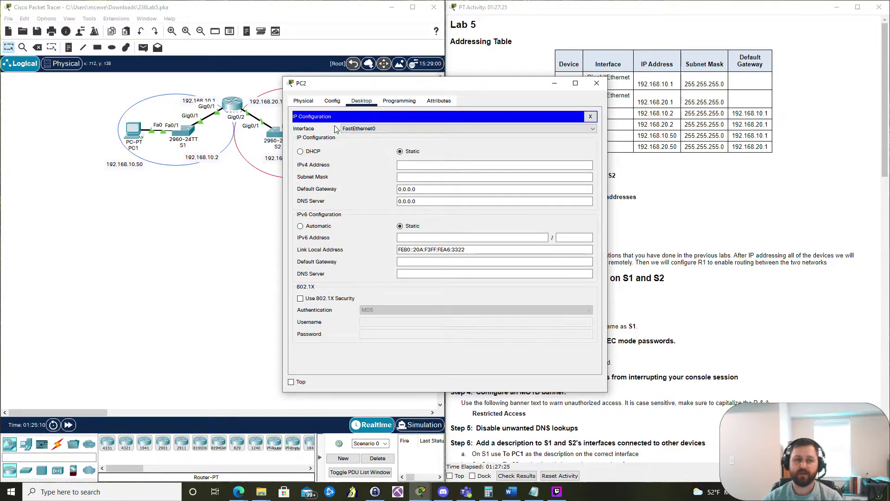
{"action": "left_click", "coordinate": [454, 166]}
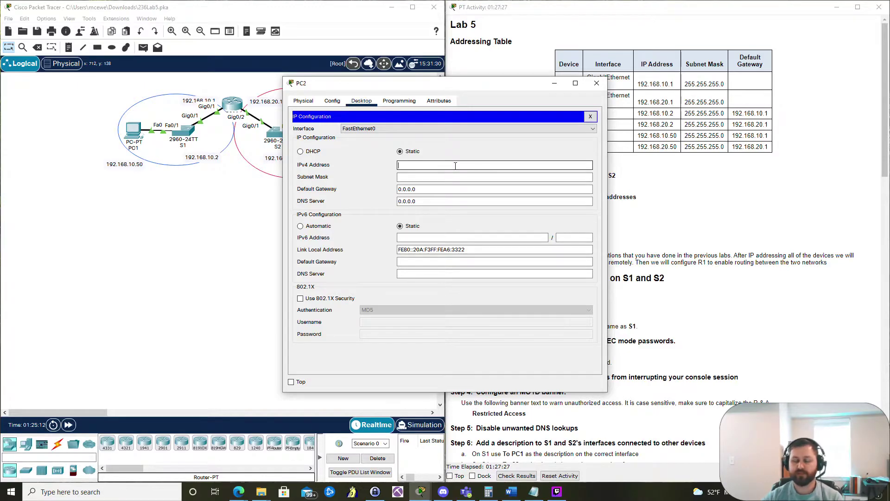
{"action": "type", "text": "192.168.20.50"}
{"action": "key", "text": "Tab"}
{"action": "key", "text": "Tab"}
{"action": "type", "text": "192.168.20.1"}
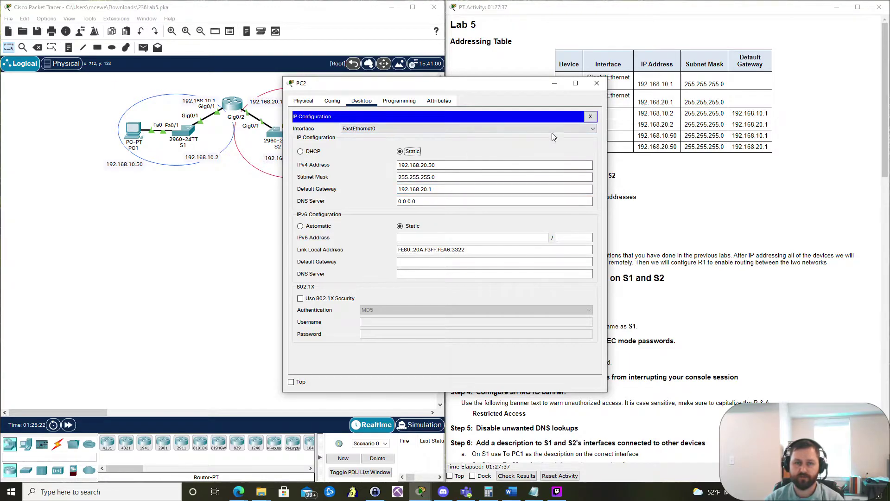
{"action": "left_click", "coordinate": [591, 117]}
{"action": "left_click", "coordinate": [597, 83]}
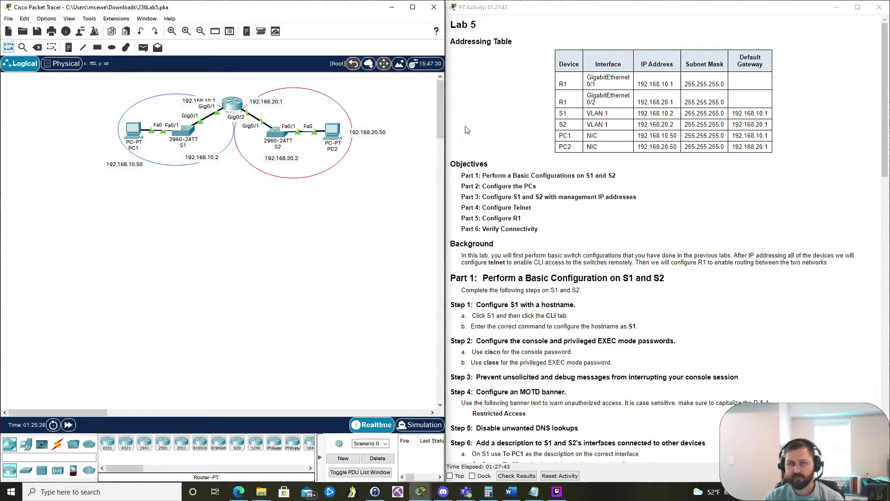
Step: From PC1's command prompt, run ping 192.168.20.50 to test reachability of PC2
{"action": "left_click", "coordinate": [414, 13]}
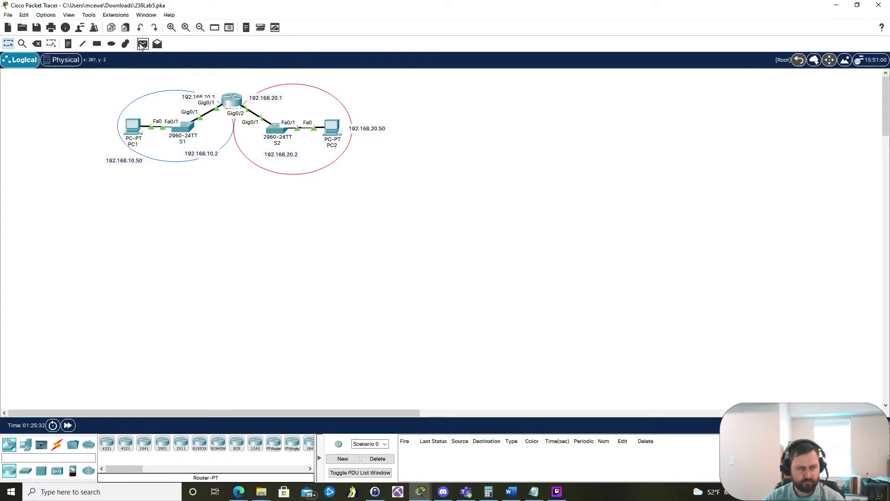
{"action": "left_click", "coordinate": [133, 129]}
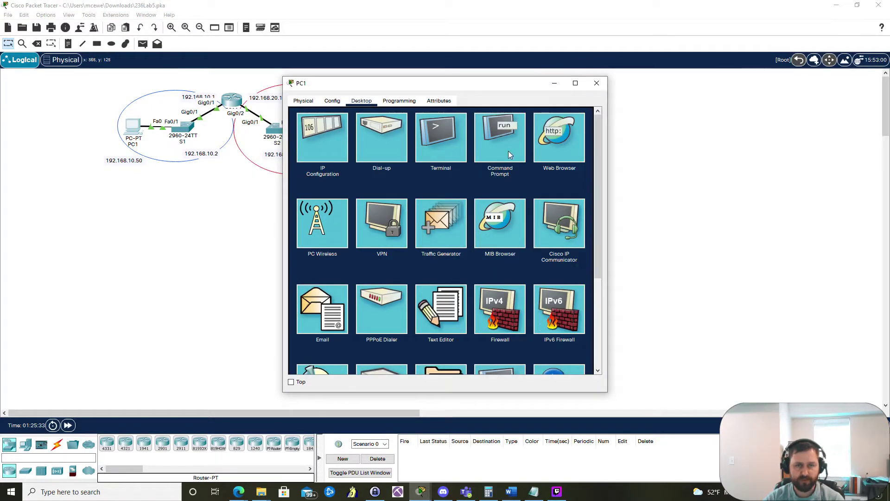
{"action": "left_click", "coordinate": [508, 151]}
{"action": "type", "text": "ping 192.168.20.50"}
{"action": "key", "text": "Return"}
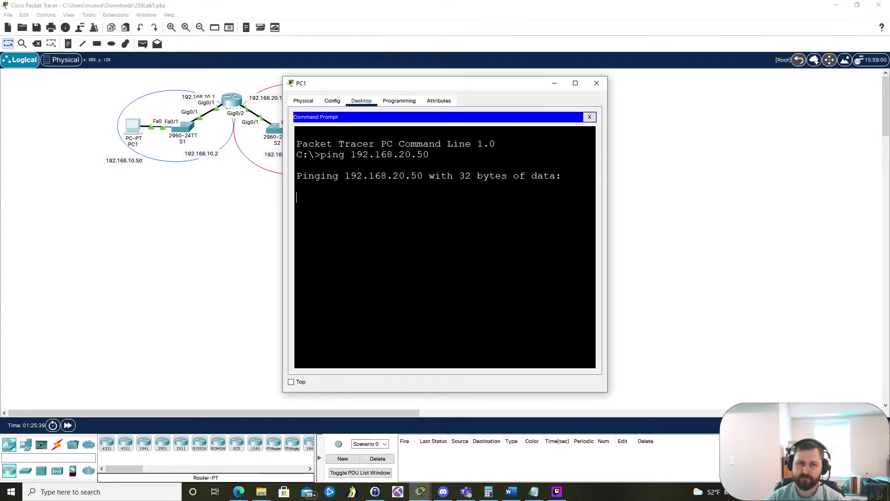
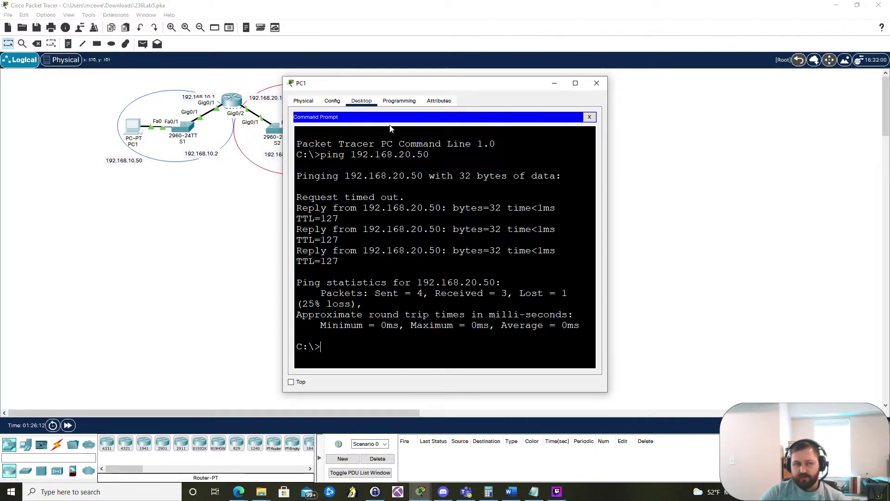
Step: Open router R1's command line and enter global configuration mode with conf t
{"action": "left_click", "coordinate": [171, 194]}
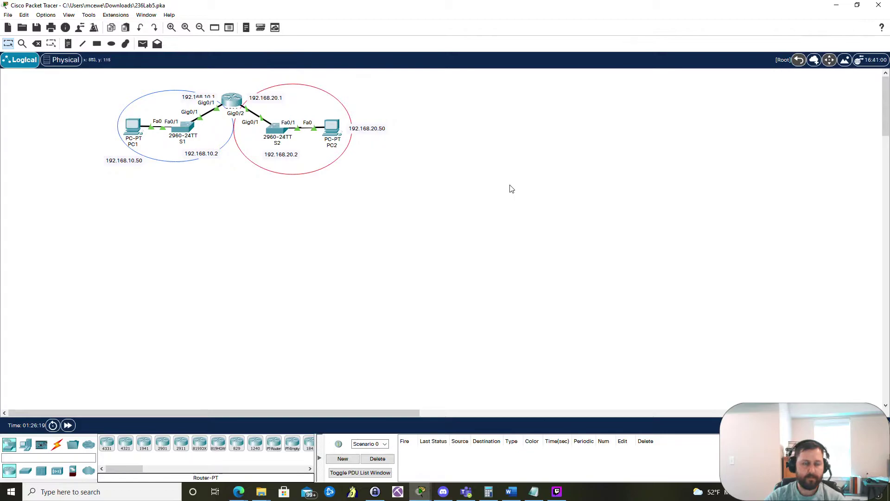
{"action": "left_click", "coordinate": [238, 96]}
{"action": "left_click_drag", "start_coordinate": [67, 185], "coordinate": [548, 73]}
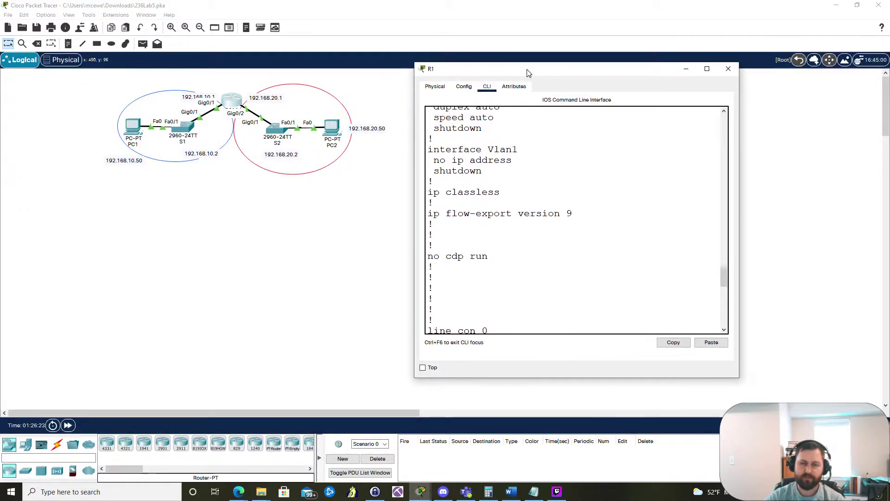
{"action": "type", "text": "conf t"}
{"action": "key", "text": "Return"}
Step: Address Gig0/1 as 192.168.10.1 and Gig0/2 as 192.168.20.1, bring both up, and end
{"action": "type", "text": "int g0/1 ip add 192.168.10.1 255.255.255.0 no shutdown int g0/2 ip add 192.168.20.1 255.255.255.0 no shut"}
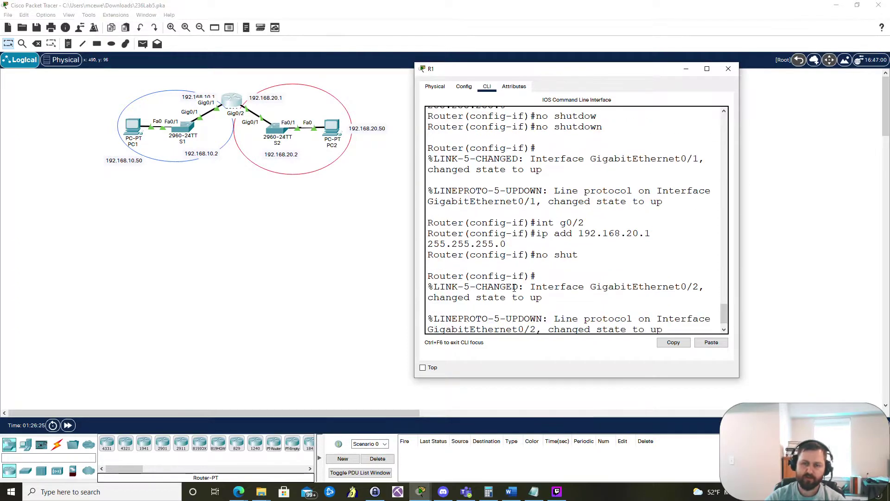
{"action": "type", "text": "end"}
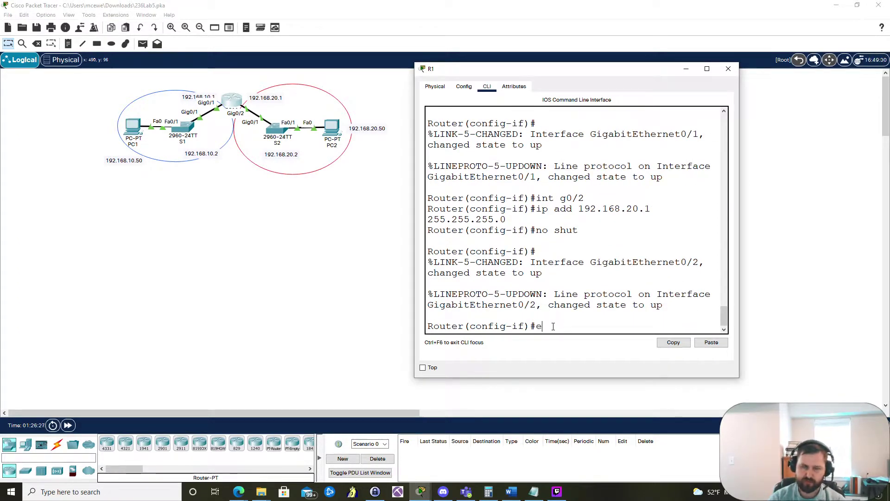
{"action": "key", "text": "Return"}
Step: Display R1's routing table with show ip route and enlarge the CLI window
{"action": "type", "text": "show"}
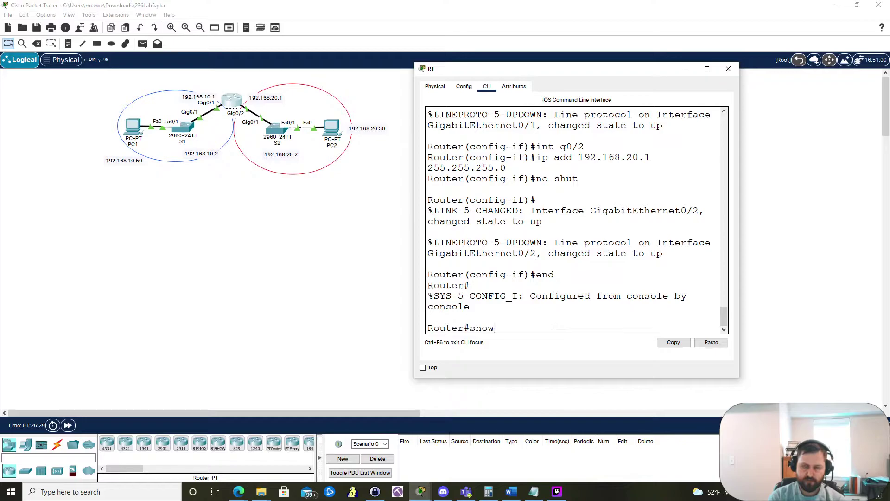
{"action": "type", "text": " ip route"}
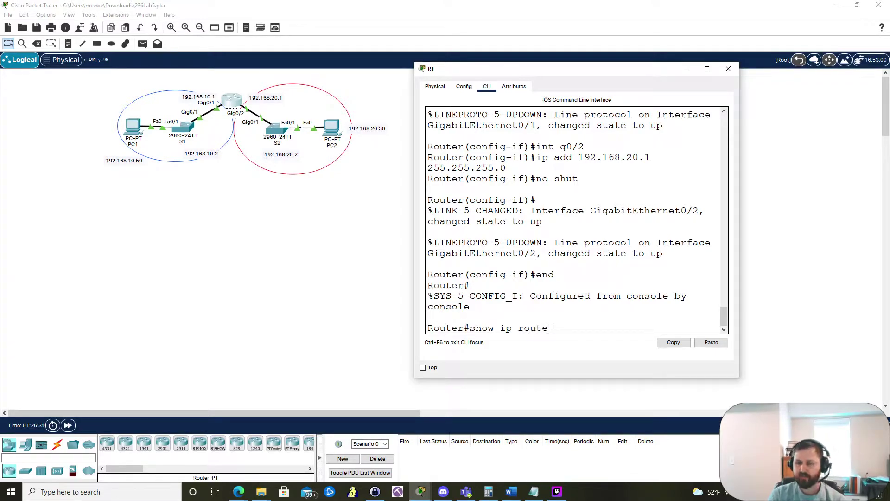
{"action": "key", "text": "Return"}
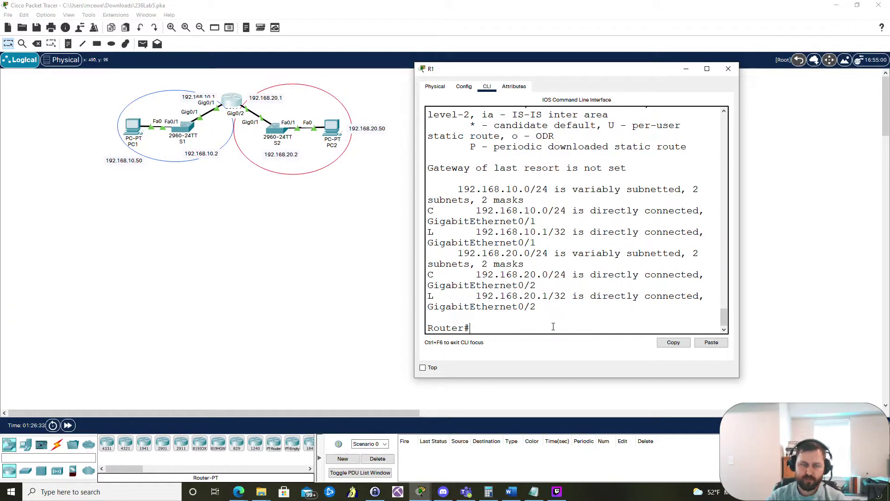
{"action": "double_click", "coordinate": [558, 74]}
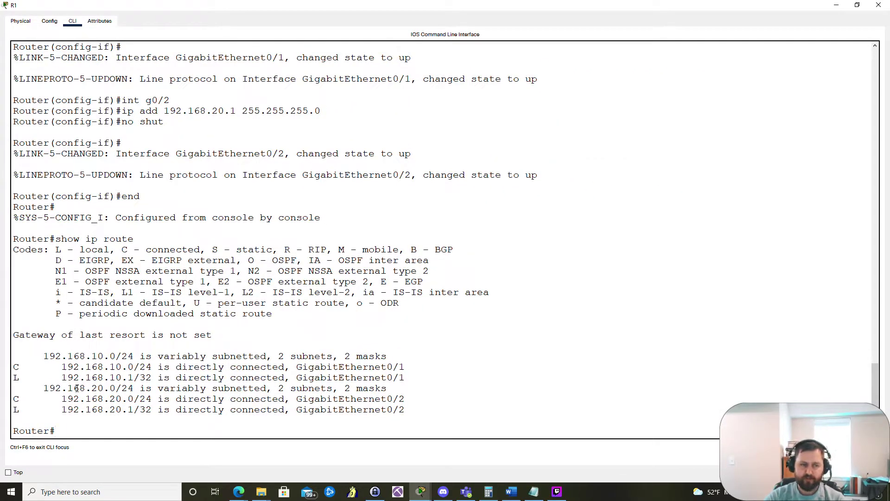
Step: Highlight the routing table entries and the C code on the 192.168.10.0/24 route
{"action": "left_click_drag", "start_coordinate": [13, 335], "coordinate": [351, 421]}
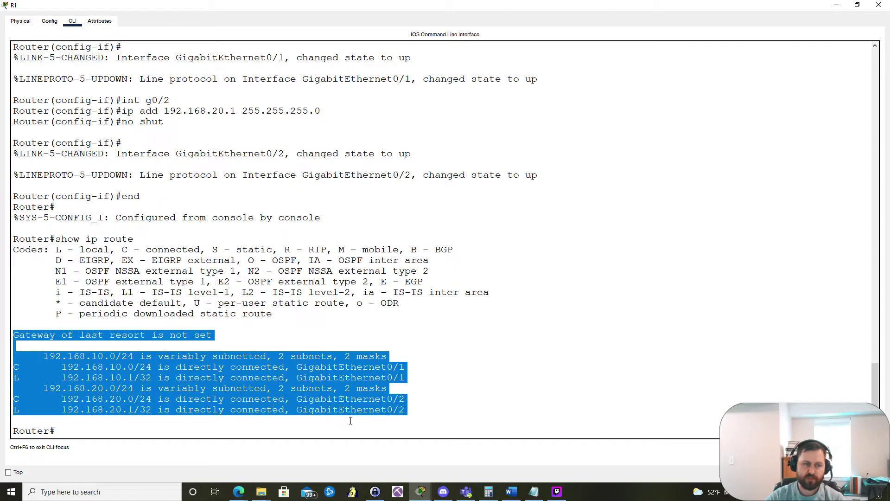
{"action": "left_click", "coordinate": [440, 417]}
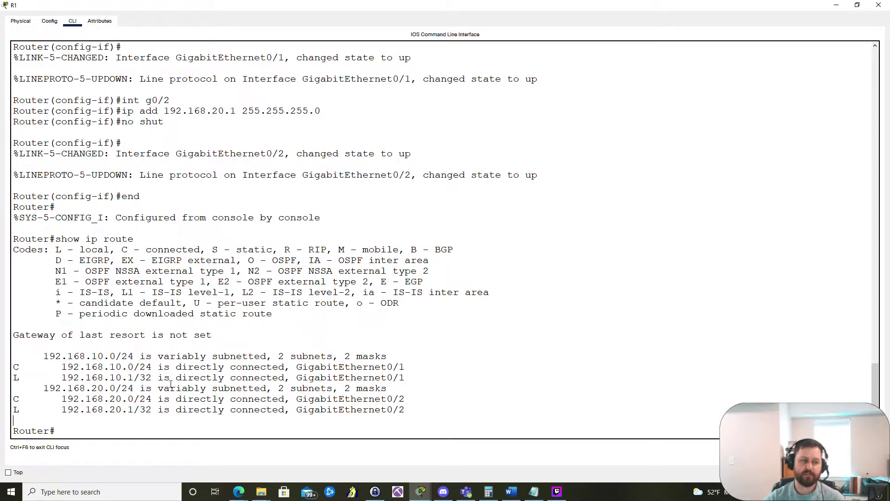
{"action": "left_click_drag", "start_coordinate": [13, 367], "coordinate": [413, 367]}
{"action": "left_click", "coordinate": [26, 367]}
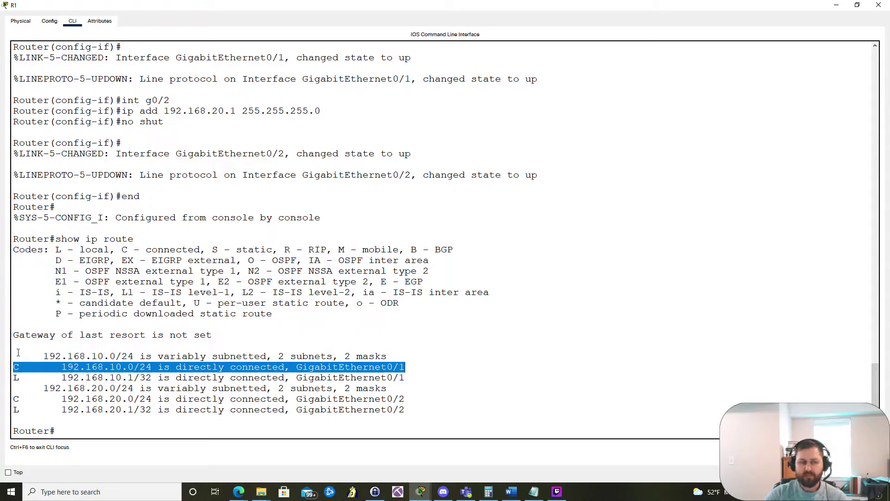
{"action": "left_click", "coordinate": [16, 368]}
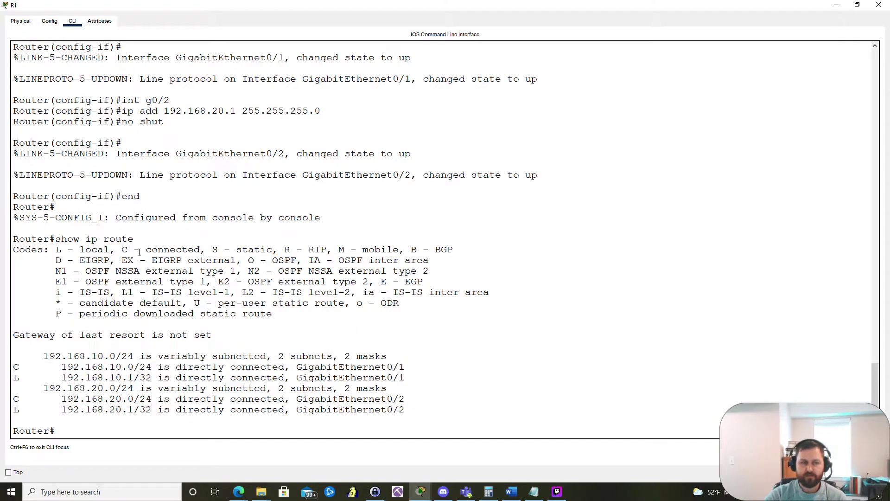
Step: Highlight the 'C - connected' legend, the 192.168.10.0 network and its /24 prefix
{"action": "left_click_drag", "start_coordinate": [123, 249], "coordinate": [202, 248]}
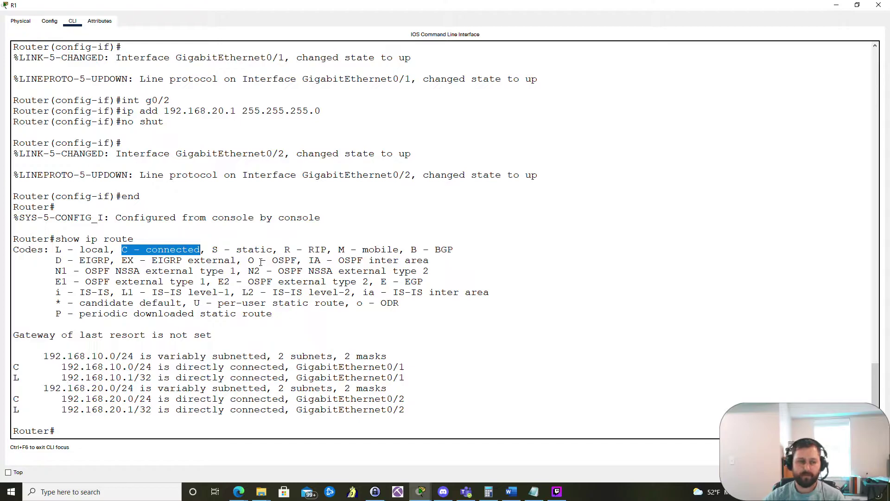
{"action": "left_click_drag", "start_coordinate": [63, 367], "coordinate": [135, 367]}
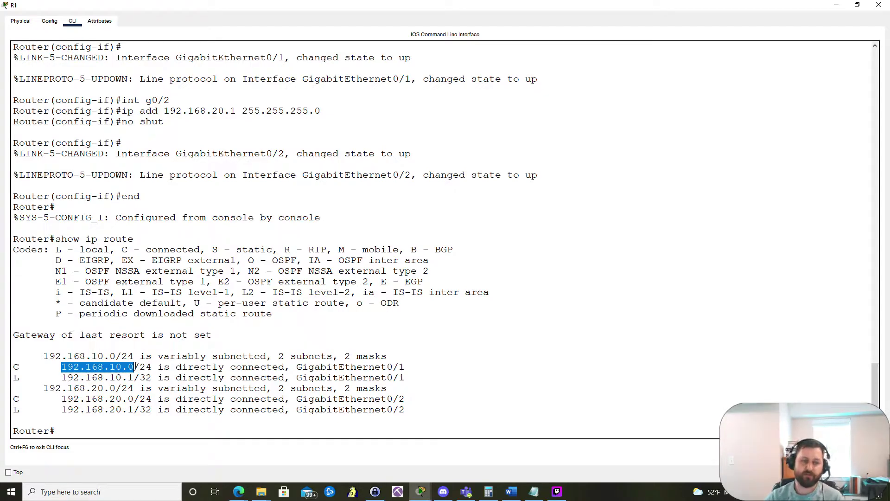
{"action": "mouse_move", "coordinate": [152, 367]}
{"action": "left_mouse_down"}
{"action": "mouse_move", "coordinate": [70, 377]}
{"action": "mouse_move", "coordinate": [61, 367]}
{"action": "mouse_move", "coordinate": [149, 369]}
{"action": "mouse_move", "coordinate": [134, 367]}
{"action": "left_mouse_up"}
{"action": "left_click", "coordinate": [96, 368]}
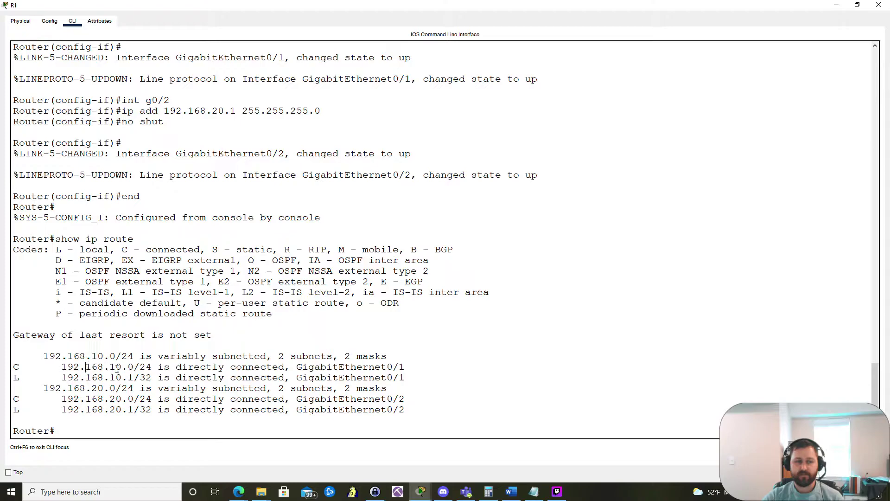
{"action": "double_click", "coordinate": [145, 367]}
{"action": "left_click", "coordinate": [132, 368]}
{"action": "left_click_drag", "start_coordinate": [127, 368], "coordinate": [136, 367]}
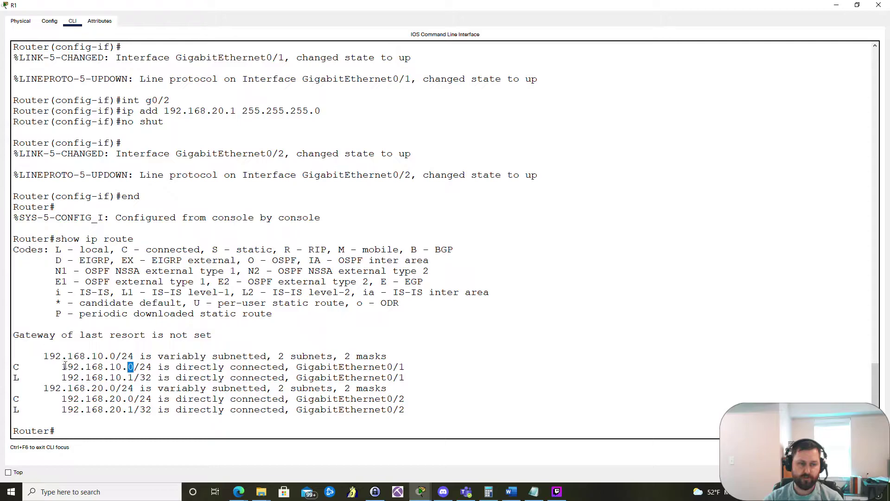
{"action": "left_click_drag", "start_coordinate": [62, 367], "coordinate": [122, 367]}
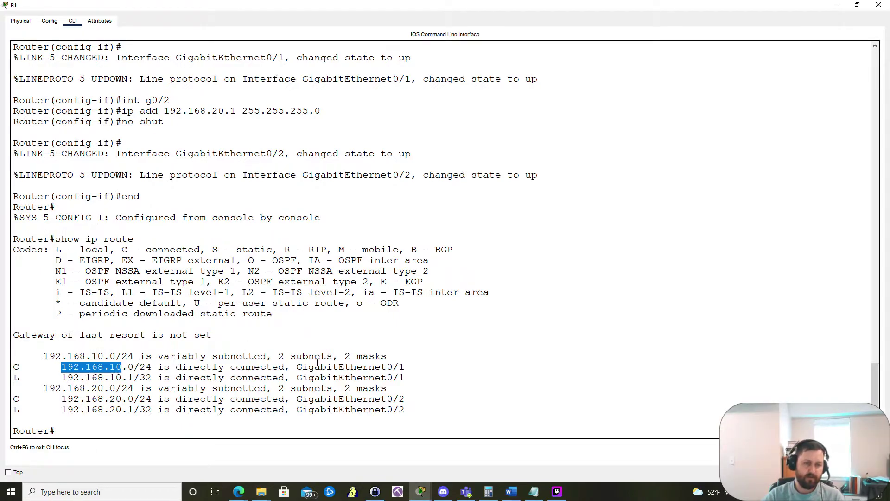
{"action": "left_click_drag", "start_coordinate": [297, 366], "coordinate": [411, 367]}
{"action": "left_click", "coordinate": [409, 367]}
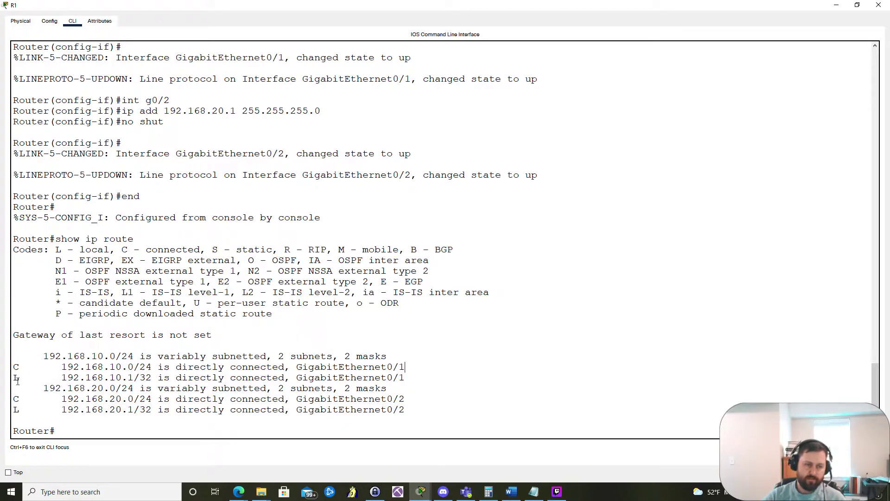
{"action": "left_click_drag", "start_coordinate": [13, 378], "coordinate": [446, 378]}
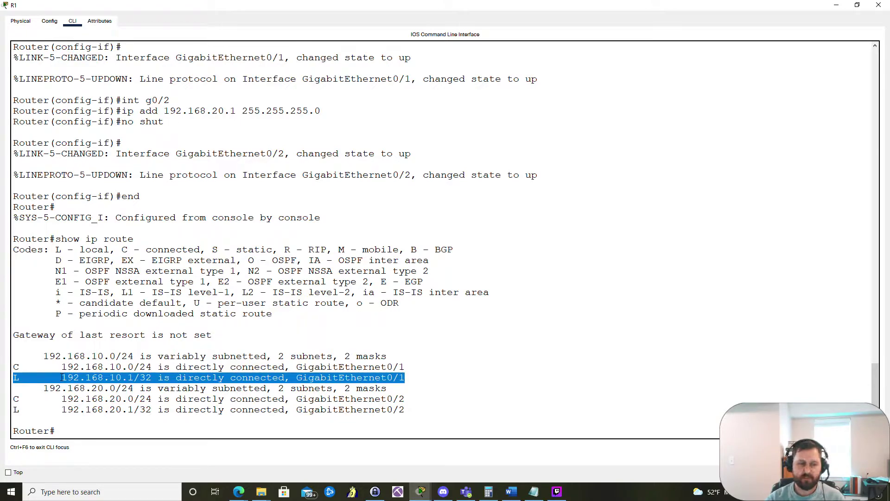
{"action": "left_click", "coordinate": [123, 377]}
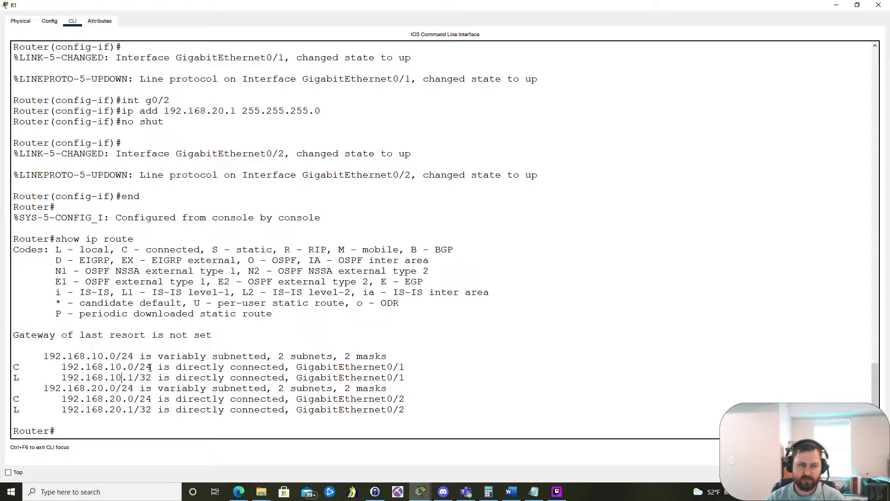
{"action": "left_click_drag", "start_coordinate": [152, 367], "coordinate": [50, 367]}
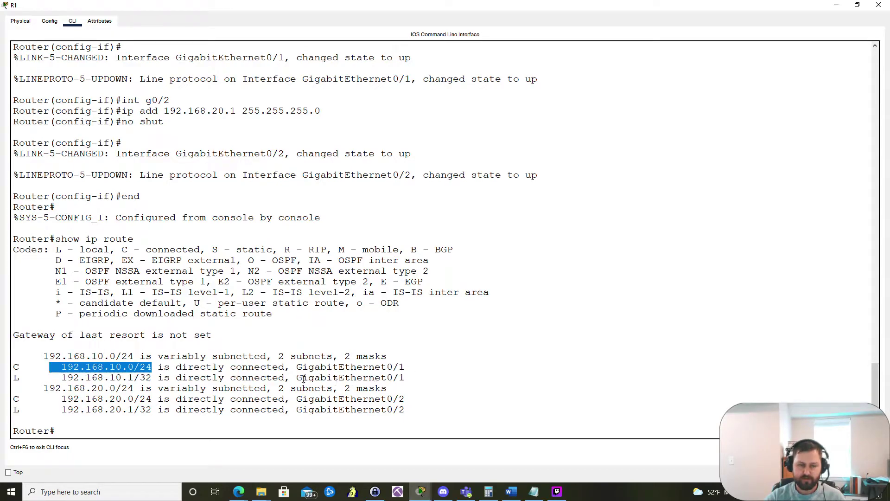
{"action": "left_click_drag", "start_coordinate": [298, 377], "coordinate": [413, 382]}
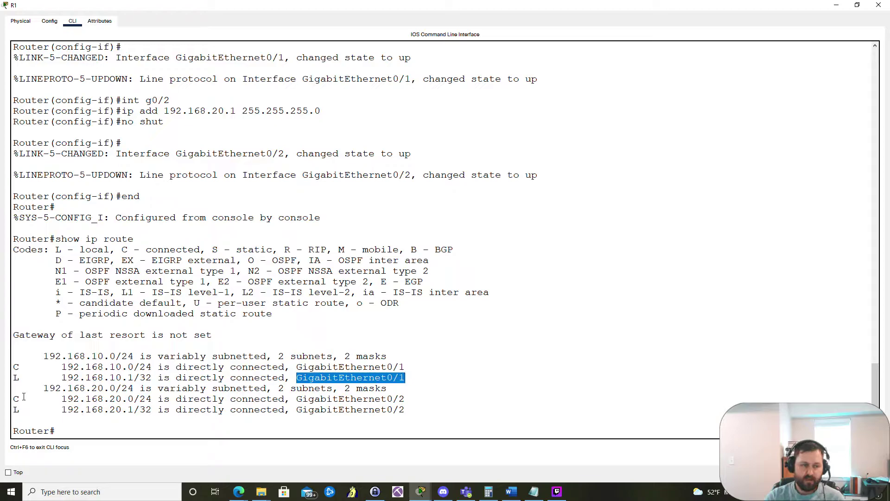
{"action": "left_click_drag", "start_coordinate": [75, 398], "coordinate": [174, 400]}
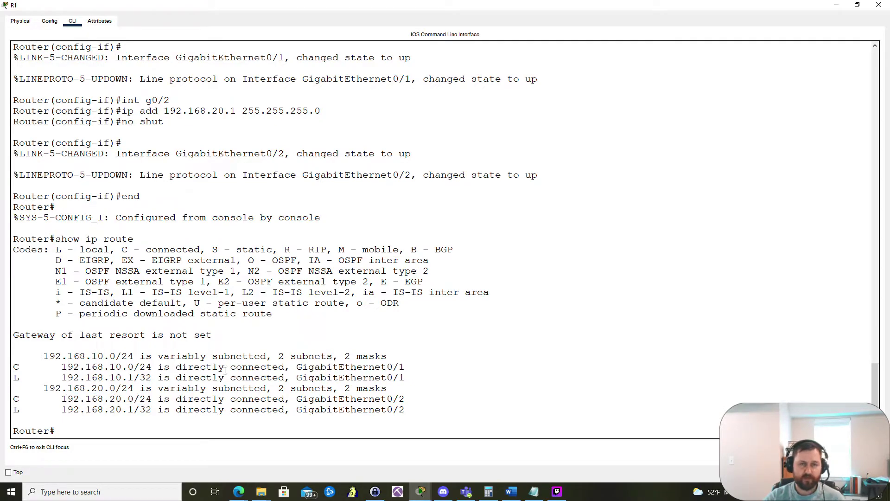
{"action": "left_click", "coordinate": [835, 5]}
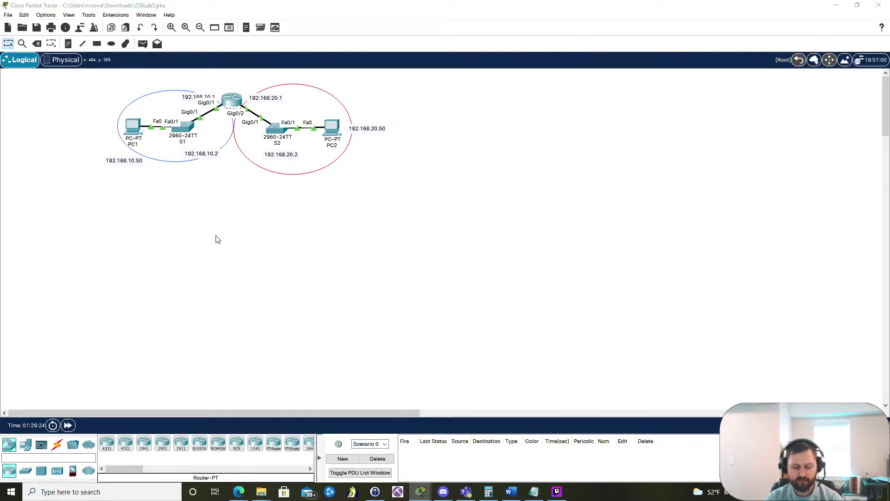
Step: Search the system for 'white' and launch Microsoft Whiteboard
{"action": "key", "text": "super"}
{"action": "type", "text": "white"}
{"action": "key", "text": "Escape"}
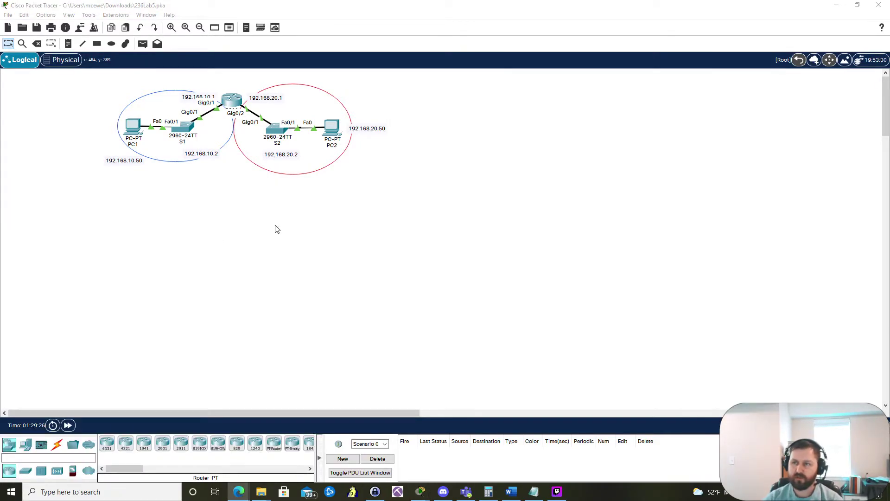
{"action": "key", "text": "super"}
{"action": "type", "text": "white"}
{"action": "key", "text": "Return"}
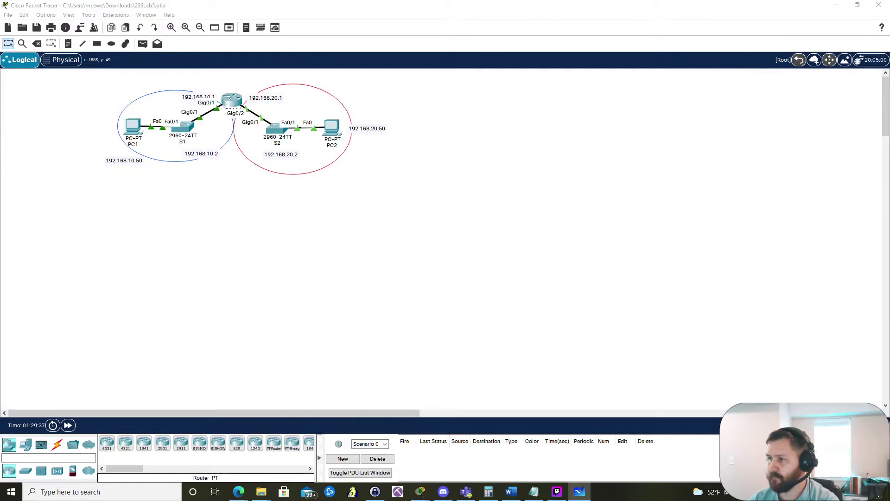
Step: Bring Microsoft Whiteboard forward, dismiss the new-app notice, and clear the canvas
{"action": "key", "text": "alt+Tab"}
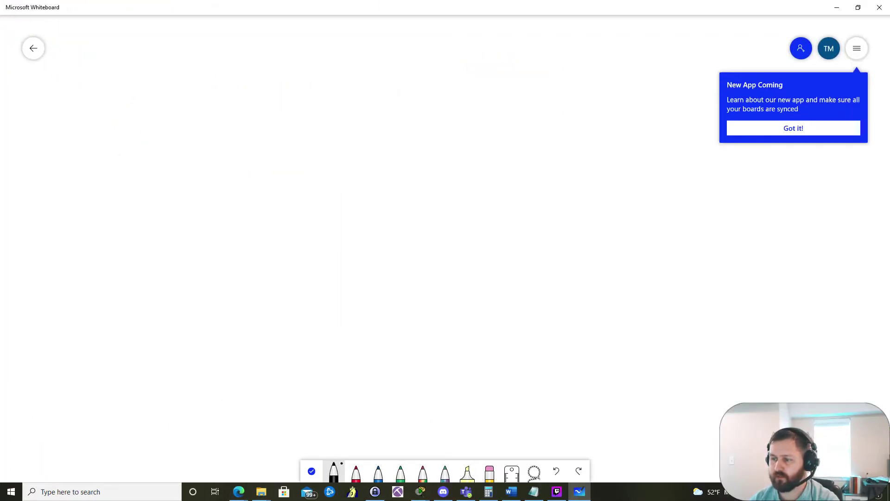
{"action": "key", "text": "alt+Tab"}
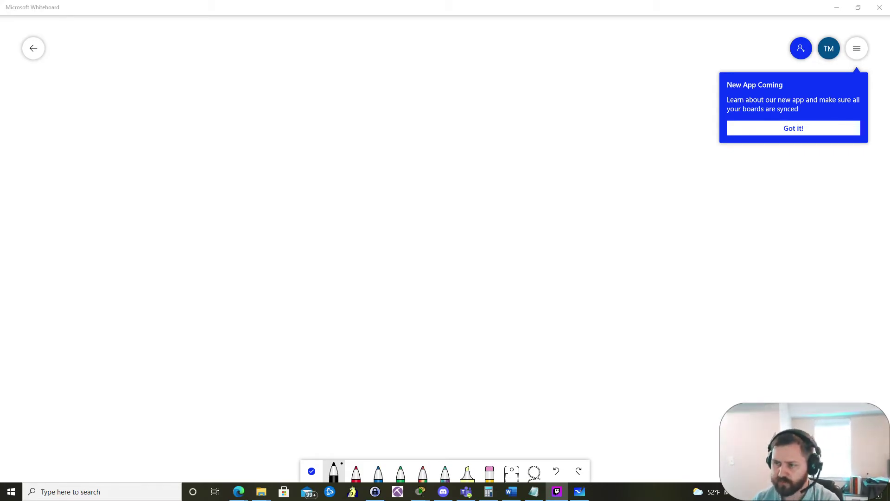
{"action": "left_click", "coordinate": [762, 125]}
{"action": "right_click", "coordinate": [380, 188]}
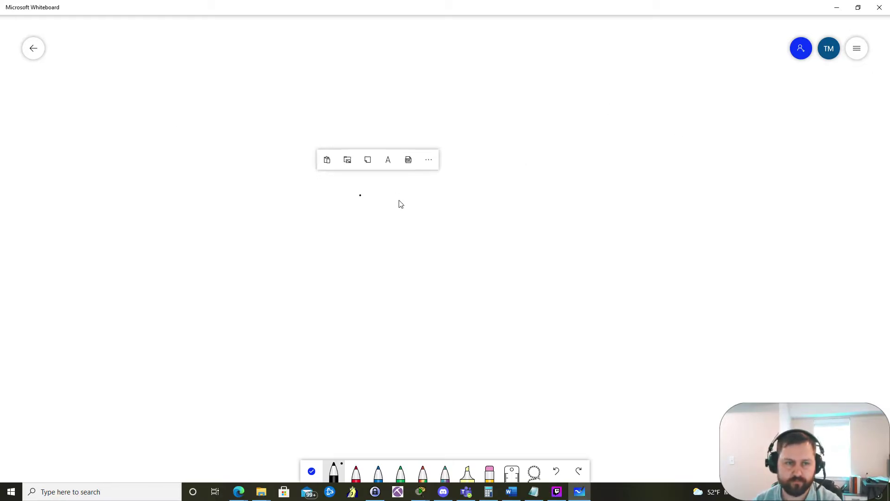
{"action": "left_click", "coordinate": [433, 158]}
{"action": "left_click", "coordinate": [398, 289]}
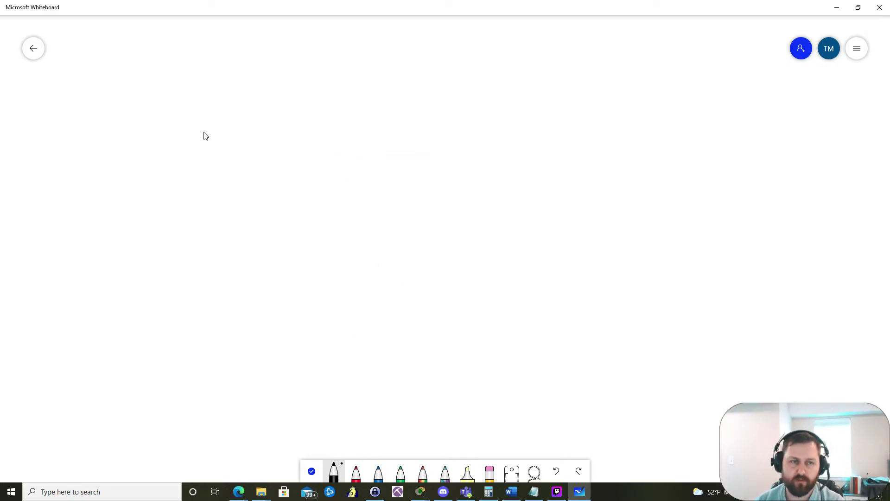
Step: Sketch the left laptop, the central router and the right laptop joined by a line
{"action": "mouse_move", "coordinate": [197, 102]}
{"action": "left_mouse_down"}
{"action": "mouse_move", "coordinate": [198, 122]}
{"action": "mouse_move", "coordinate": [221, 114]}
{"action": "mouse_move", "coordinate": [218, 97]}
{"action": "mouse_move", "coordinate": [208, 101]}
{"action": "mouse_move", "coordinate": [209, 117]}
{"action": "mouse_move", "coordinate": [193, 134]}
{"action": "mouse_move", "coordinate": [236, 111]}
{"action": "mouse_move", "coordinate": [230, 105]}
{"action": "mouse_move", "coordinate": [267, 94]}
{"action": "mouse_move", "coordinate": [264, 110]}
{"action": "mouse_move", "coordinate": [305, 102]}
{"action": "mouse_move", "coordinate": [300, 84]}
{"action": "mouse_move", "coordinate": [289, 84]}
{"action": "mouse_move", "coordinate": [288, 95]}
{"action": "mouse_move", "coordinate": [389, 73]}
{"action": "mouse_move", "coordinate": [353, 101]}
{"action": "left_mouse_up"}
{"action": "left_click", "coordinate": [222, 108]}
{"action": "mouse_move", "coordinate": [394, 81]}
{"action": "left_mouse_down"}
{"action": "mouse_move", "coordinate": [386, 102]}
{"action": "mouse_move", "coordinate": [400, 107]}
{"action": "mouse_move", "coordinate": [434, 90]}
{"action": "mouse_move", "coordinate": [437, 77]}
{"action": "mouse_move", "coordinate": [435, 103]}
{"action": "mouse_move", "coordinate": [465, 101]}
{"action": "mouse_move", "coordinate": [464, 80]}
{"action": "mouse_move", "coordinate": [438, 80]}
{"action": "mouse_move", "coordinate": [511, 105]}
{"action": "mouse_move", "coordinate": [503, 86]}
{"action": "mouse_move", "coordinate": [502, 111]}
{"action": "mouse_move", "coordinate": [531, 107]}
{"action": "mouse_move", "coordinate": [532, 83]}
{"action": "left_mouse_up"}
{"action": "mouse_move", "coordinate": [531, 83]}
{"action": "left_mouse_down"}
{"action": "mouse_move", "coordinate": [508, 85]}
{"action": "mouse_move", "coordinate": [537, 115]}
{"action": "mouse_move", "coordinate": [533, 106]}
{"action": "left_mouse_up"}
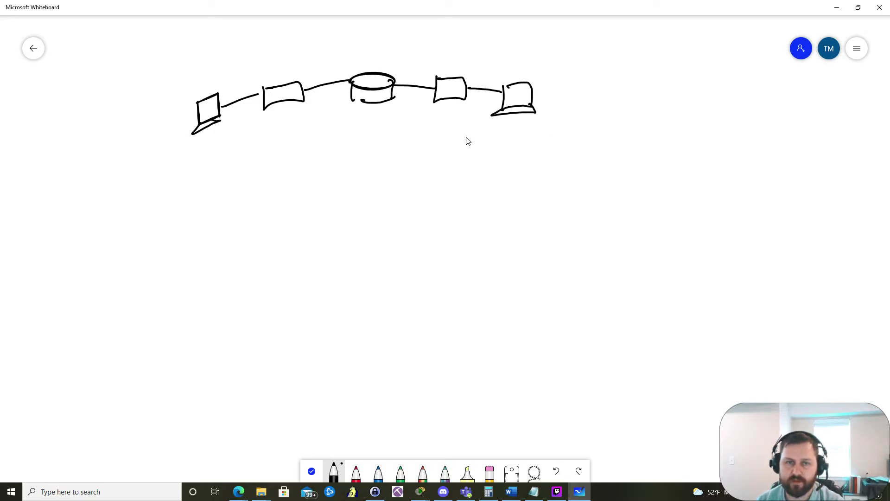
Step: Label the right laptop 192.168.20.50 and the router's sides 20.1 and 10
{"action": "left_click_drag", "start_coordinate": [466, 126], "coordinate": [468, 146]}
{"action": "mouse_move", "coordinate": [484, 129]}
{"action": "left_mouse_down"}
{"action": "mouse_move", "coordinate": [482, 144]}
{"action": "mouse_move", "coordinate": [518, 125]}
{"action": "mouse_move", "coordinate": [546, 136]}
{"action": "mouse_move", "coordinate": [542, 123]}
{"action": "mouse_move", "coordinate": [559, 132]}
{"action": "mouse_move", "coordinate": [564, 117]}
{"action": "left_mouse_up"}
{"action": "left_click", "coordinate": [498, 134]}
{"action": "left_click", "coordinate": [526, 131]}
{"action": "left_click", "coordinate": [552, 133]}
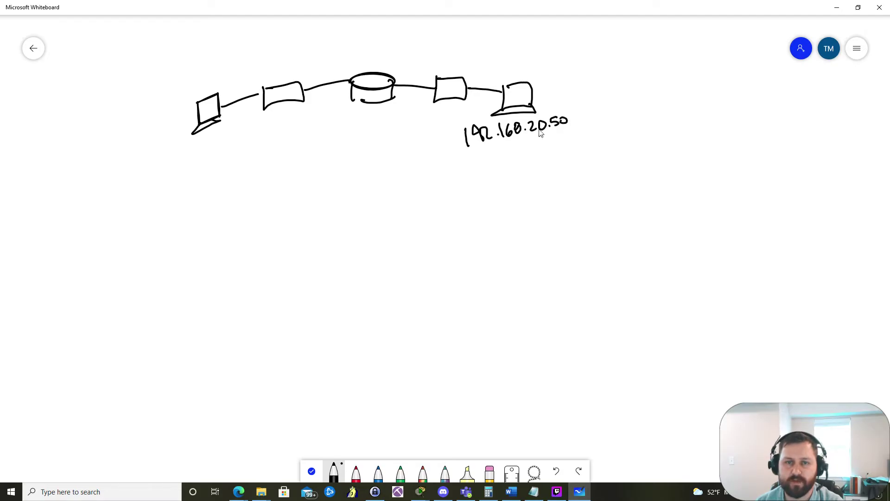
{"action": "left_click_drag", "start_coordinate": [395, 104], "coordinate": [422, 105]}
{"action": "left_click", "coordinate": [417, 104]}
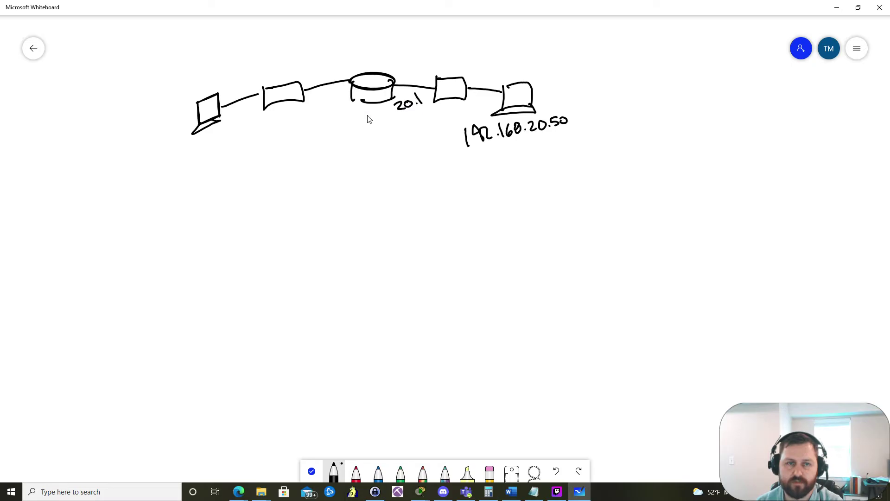
{"action": "mouse_move", "coordinate": [334, 98]}
{"action": "left_mouse_down"}
{"action": "mouse_move", "coordinate": [334, 109]}
{"action": "mouse_move", "coordinate": [350, 103]}
{"action": "left_mouse_up"}
Step: Write the left laptop's address 192.168.10.50 beneath it
{"action": "mouse_move", "coordinate": [187, 148]}
{"action": "left_mouse_down"}
{"action": "mouse_move", "coordinate": [186, 160]}
{"action": "mouse_move", "coordinate": [213, 147]}
{"action": "left_mouse_up"}
{"action": "mouse_move", "coordinate": [217, 135]}
{"action": "left_mouse_down"}
{"action": "mouse_move", "coordinate": [232, 126]}
{"action": "mouse_move", "coordinate": [265, 119]}
{"action": "left_mouse_up"}
{"action": "left_click", "coordinate": [234, 135]}
{"action": "left_click", "coordinate": [252, 131]}
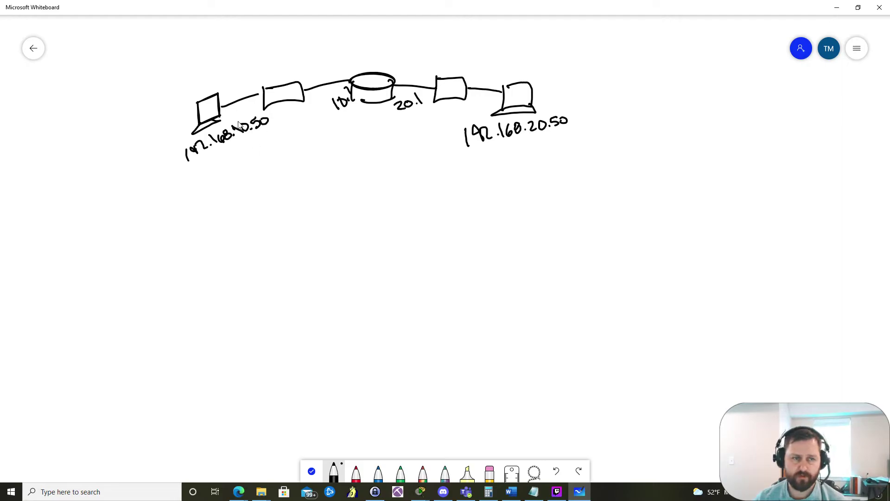
Step: Label the laptops PC1 and PC2 and draw a boxed 'Ping' note below
{"action": "left_click_drag", "start_coordinate": [169, 77], "coordinate": [173, 95]}
{"action": "mouse_move", "coordinate": [170, 77]}
{"action": "left_mouse_down"}
{"action": "mouse_move", "coordinate": [191, 95]}
{"action": "mouse_move", "coordinate": [198, 68]}
{"action": "mouse_move", "coordinate": [201, 85]}
{"action": "left_mouse_up"}
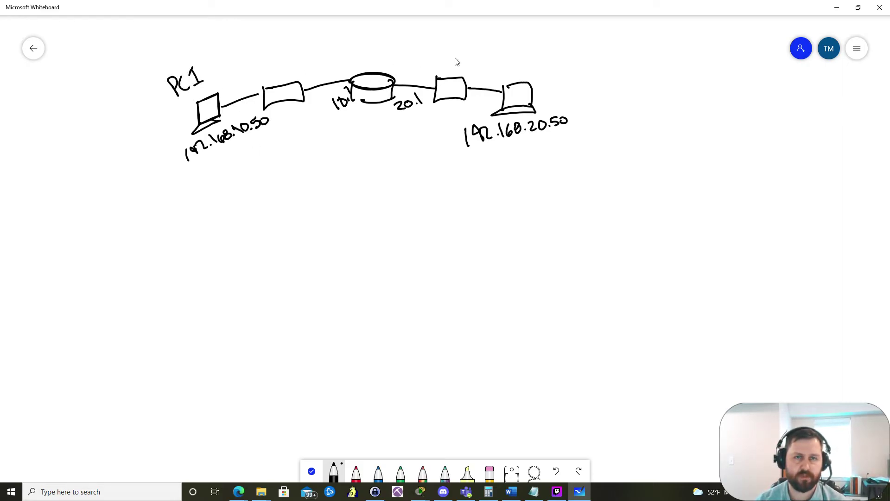
{"action": "mouse_move", "coordinate": [520, 79]}
{"action": "left_mouse_down"}
{"action": "mouse_move", "coordinate": [524, 56]}
{"action": "mouse_move", "coordinate": [522, 68]}
{"action": "mouse_move", "coordinate": [551, 75]}
{"action": "left_mouse_up"}
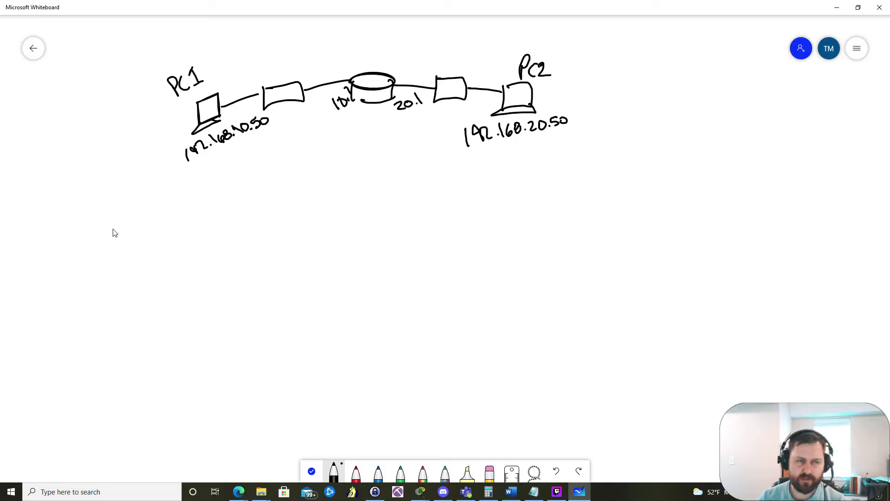
{"action": "mouse_move", "coordinate": [112, 214]}
{"action": "left_mouse_down"}
{"action": "mouse_move", "coordinate": [115, 268]}
{"action": "mouse_move", "coordinate": [113, 214]}
{"action": "mouse_move", "coordinate": [169, 203]}
{"action": "mouse_move", "coordinate": [189, 265]}
{"action": "mouse_move", "coordinate": [132, 284]}
{"action": "left_mouse_up"}
{"action": "mouse_move", "coordinate": [122, 247]}
{"action": "left_mouse_down"}
{"action": "mouse_move", "coordinate": [127, 268]}
{"action": "mouse_move", "coordinate": [156, 242]}
{"action": "mouse_move", "coordinate": [163, 258]}
{"action": "left_mouse_up"}
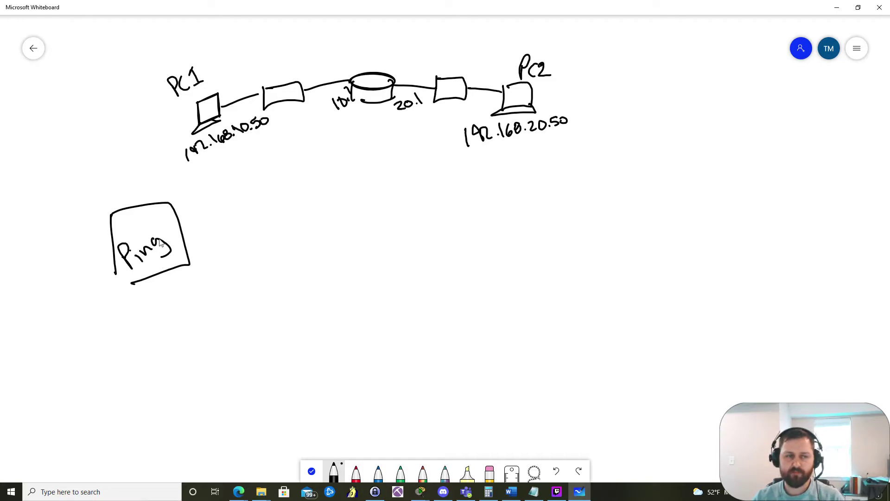
Step: Divide the Ping box into cells numbered 1–4 and draw an arrow down from it
{"action": "mouse_move", "coordinate": [137, 211]}
{"action": "left_mouse_down"}
{"action": "mouse_move", "coordinate": [147, 254]}
{"action": "mouse_move", "coordinate": [160, 228]}
{"action": "mouse_move", "coordinate": [133, 269]}
{"action": "mouse_move", "coordinate": [175, 259]}
{"action": "left_mouse_up"}
{"action": "left_click_drag", "start_coordinate": [153, 217], "coordinate": [162, 252]}
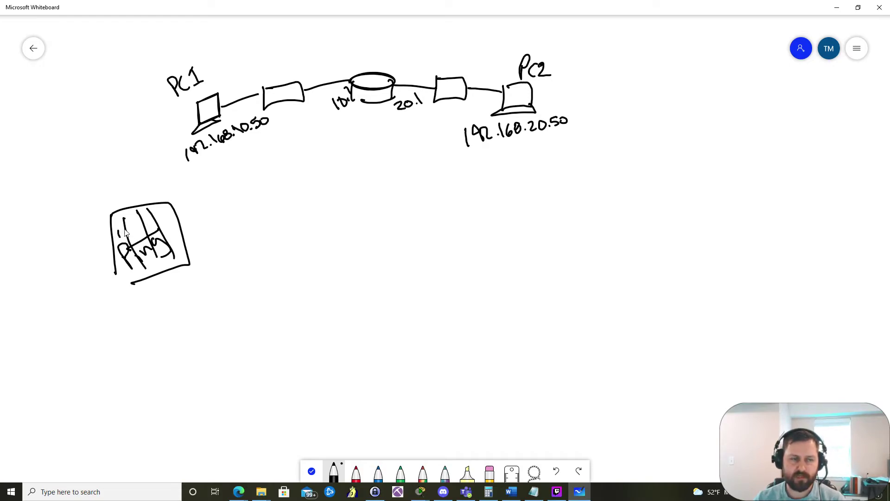
{"action": "mouse_move", "coordinate": [128, 228]}
{"action": "left_mouse_down"}
{"action": "mouse_move", "coordinate": [137, 235]}
{"action": "mouse_move", "coordinate": [166, 220]}
{"action": "mouse_move", "coordinate": [162, 226]}
{"action": "left_mouse_up"}
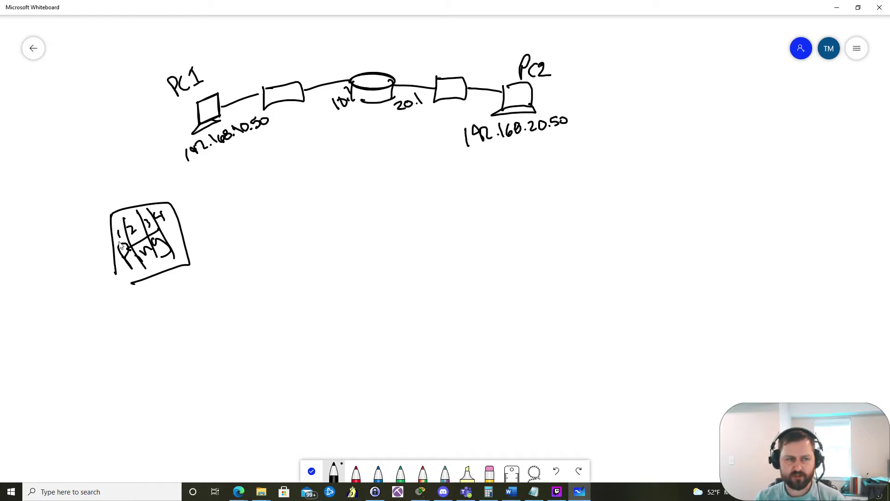
{"action": "mouse_move", "coordinate": [113, 238]}
{"action": "left_mouse_down"}
{"action": "mouse_move", "coordinate": [109, 270]}
{"action": "mouse_move", "coordinate": [125, 294]}
{"action": "left_mouse_up"}
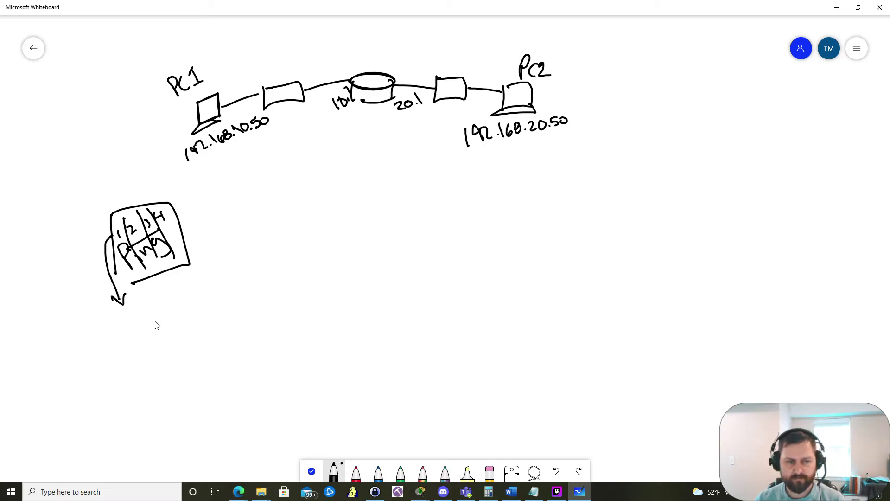
Step: Draw a long cylinder-shaped frame with an arrow pointing at its rounded end
{"action": "mouse_move", "coordinate": [141, 309]}
{"action": "left_mouse_down"}
{"action": "mouse_move", "coordinate": [151, 348]}
{"action": "mouse_move", "coordinate": [293, 270]}
{"action": "mouse_move", "coordinate": [306, 313]}
{"action": "left_mouse_up"}
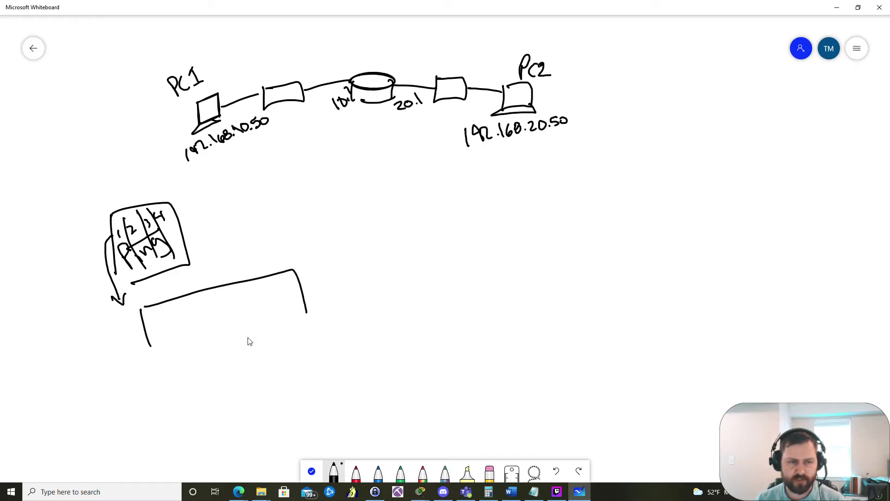
{"action": "left_click_drag", "start_coordinate": [157, 349], "coordinate": [302, 313]}
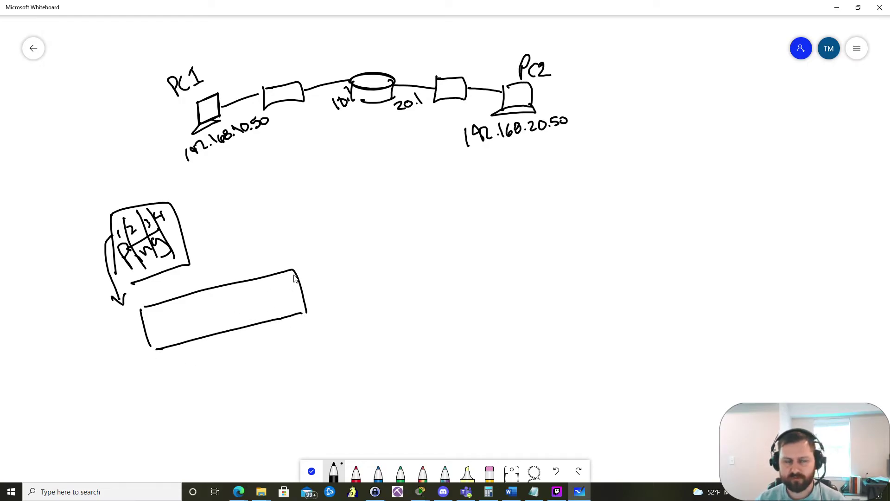
{"action": "left_click_drag", "start_coordinate": [292, 273], "coordinate": [309, 325]}
{"action": "left_click_drag", "start_coordinate": [313, 256], "coordinate": [304, 283]}
{"action": "mouse_move", "coordinate": [303, 267]}
{"action": "left_mouse_down"}
{"action": "mouse_move", "coordinate": [306, 281]}
{"action": "mouse_move", "coordinate": [320, 277]}
{"action": "left_mouse_up"}
{"action": "mouse_move", "coordinate": [317, 252]}
{"action": "left_mouse_down"}
{"action": "mouse_move", "coordinate": [320, 269]}
{"action": "mouse_move", "coordinate": [326, 245]}
{"action": "mouse_move", "coordinate": [340, 268]}
{"action": "mouse_move", "coordinate": [347, 263]}
{"action": "left_mouse_up"}
Step: Finish the 'Trailer' label and write DATA in a divided cell of the frame
{"action": "left_click", "coordinate": [338, 246]}
{"action": "left_click_drag", "start_coordinate": [349, 259], "coordinate": [360, 246]}
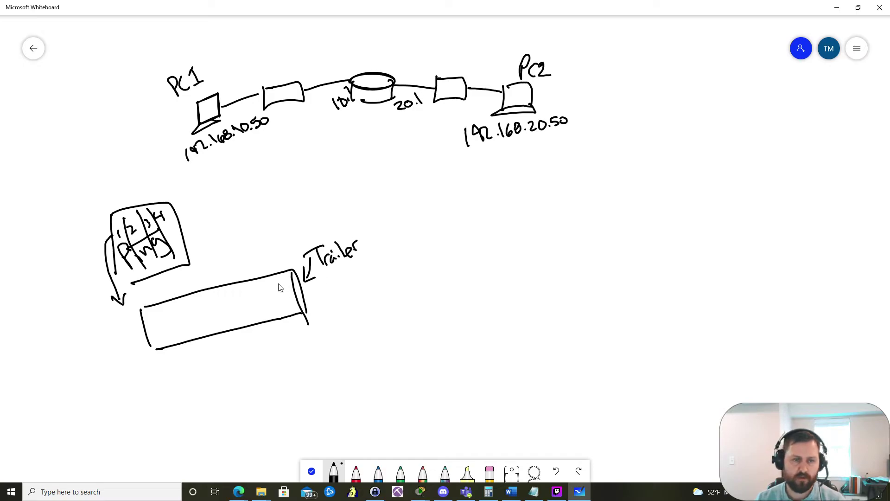
{"action": "mouse_move", "coordinate": [232, 288]}
{"action": "left_mouse_down"}
{"action": "mouse_move", "coordinate": [242, 327]}
{"action": "mouse_move", "coordinate": [259, 295]}
{"action": "mouse_move", "coordinate": [256, 309]}
{"action": "mouse_move", "coordinate": [275, 308]}
{"action": "mouse_move", "coordinate": [274, 300]}
{"action": "left_mouse_up"}
{"action": "mouse_move", "coordinate": [278, 292]}
{"action": "left_mouse_down"}
{"action": "mouse_move", "coordinate": [276, 306]}
{"action": "mouse_move", "coordinate": [285, 288]}
{"action": "left_mouse_up"}
{"action": "mouse_move", "coordinate": [282, 302]}
{"action": "left_mouse_down"}
{"action": "mouse_move", "coordinate": [283, 288]}
{"action": "mouse_move", "coordinate": [290, 301]}
{"action": "left_mouse_up"}
{"action": "left_click_drag", "start_coordinate": [283, 296], "coordinate": [287, 293]}
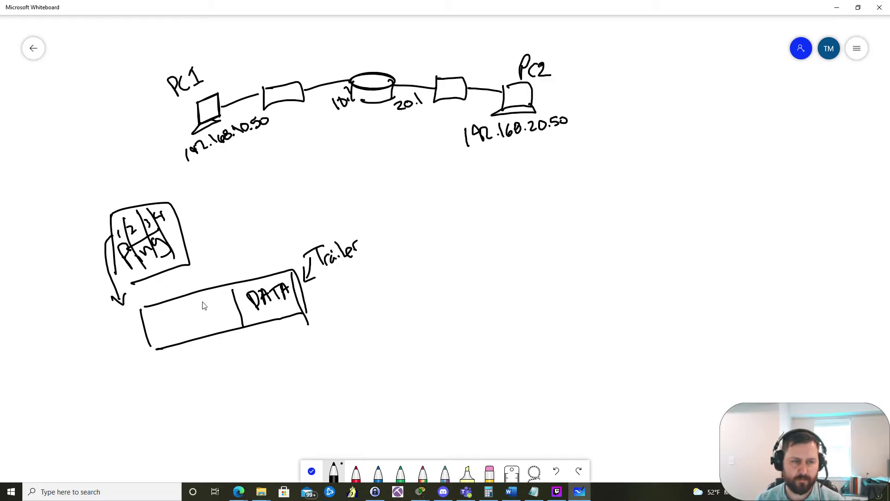
Step: Add dividers and label the L4, L3 and L2 cells
{"action": "mouse_move", "coordinate": [203, 295]}
{"action": "left_mouse_down"}
{"action": "mouse_move", "coordinate": [217, 328]}
{"action": "mouse_move", "coordinate": [231, 310]}
{"action": "left_mouse_up"}
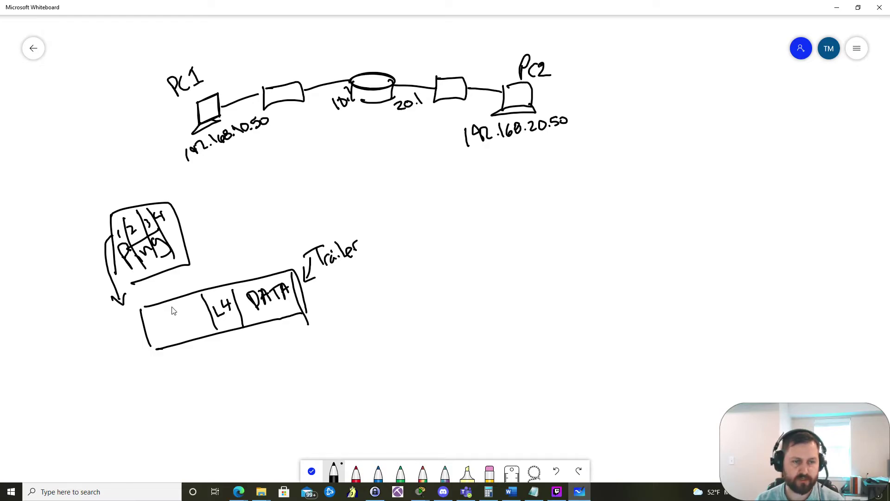
{"action": "left_click_drag", "start_coordinate": [171, 305], "coordinate": [184, 347]}
{"action": "mouse_move", "coordinate": [179, 309]}
{"action": "left_mouse_down"}
{"action": "mouse_move", "coordinate": [186, 327]}
{"action": "mouse_move", "coordinate": [191, 316]}
{"action": "mouse_move", "coordinate": [197, 325]}
{"action": "mouse_move", "coordinate": [160, 339]}
{"action": "mouse_move", "coordinate": [160, 320]}
{"action": "mouse_move", "coordinate": [174, 335]}
{"action": "left_mouse_up"}
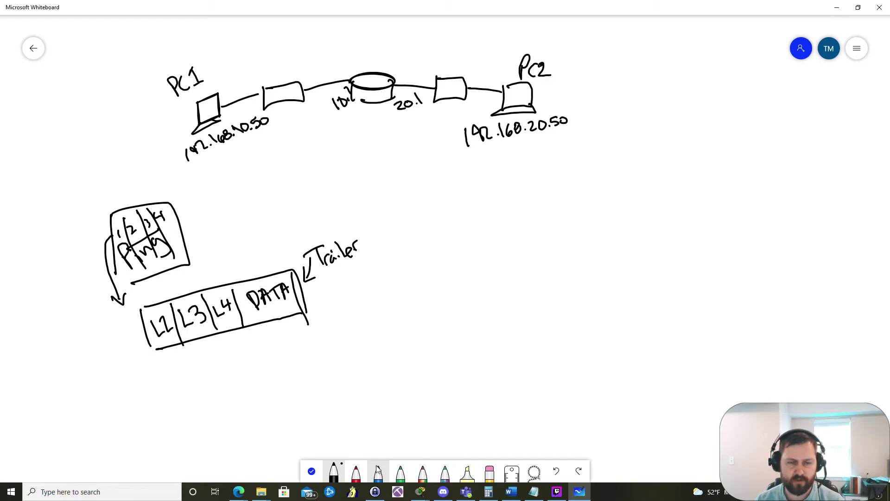
Step: Mark L3–L4 in green, L2 in red and DATA in blue, then return to black ink
{"action": "left_click", "coordinate": [401, 473]}
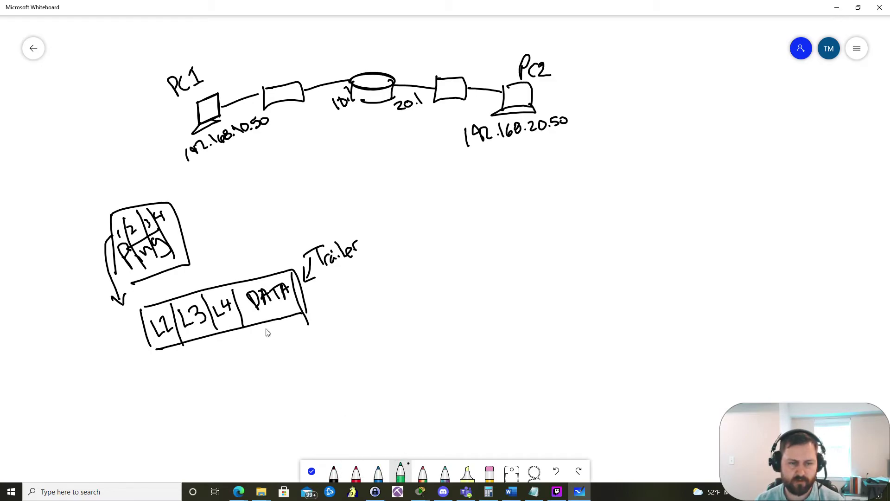
{"action": "left_click_drag", "start_coordinate": [183, 305], "coordinate": [232, 291]}
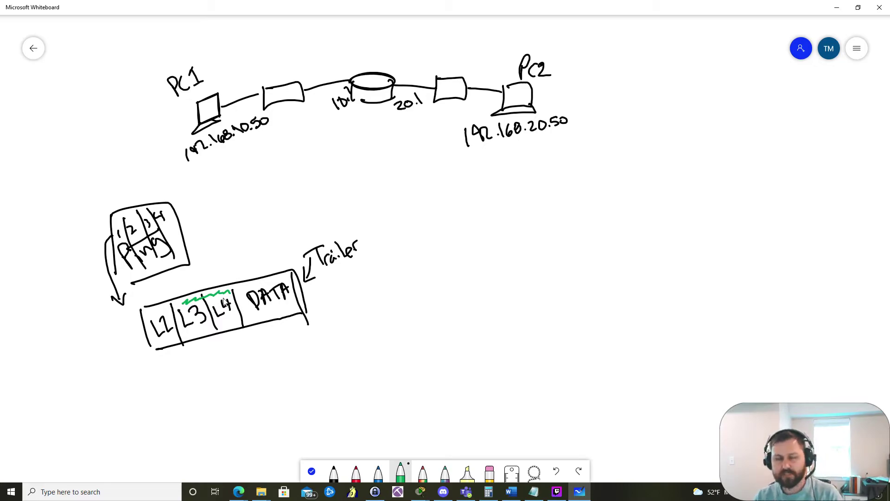
{"action": "left_click", "coordinate": [359, 473]}
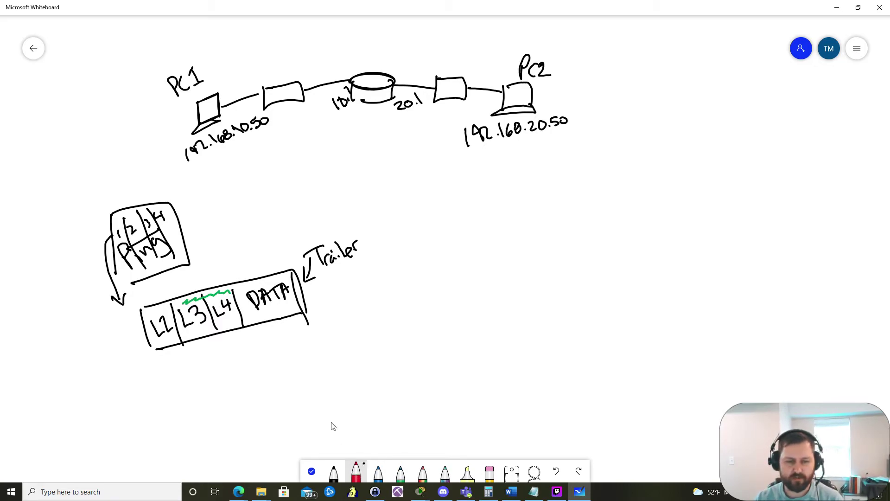
{"action": "left_click_drag", "start_coordinate": [151, 315], "coordinate": [165, 308]}
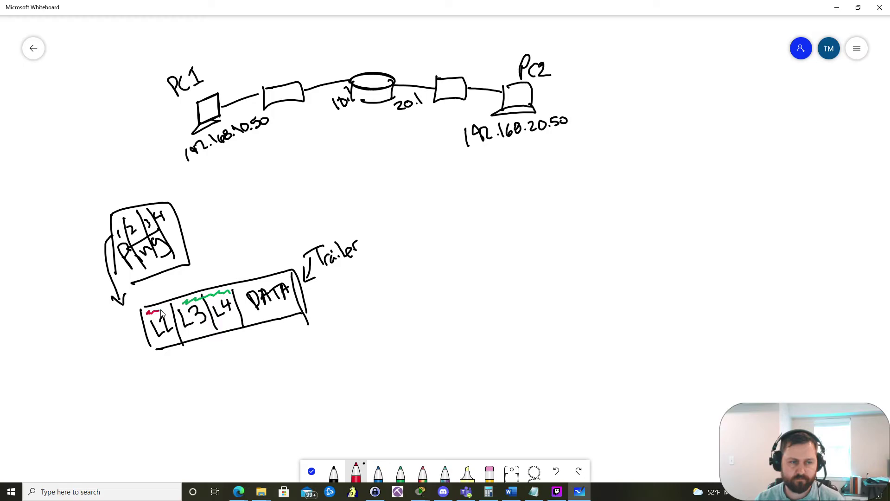
{"action": "left_click", "coordinate": [377, 473]}
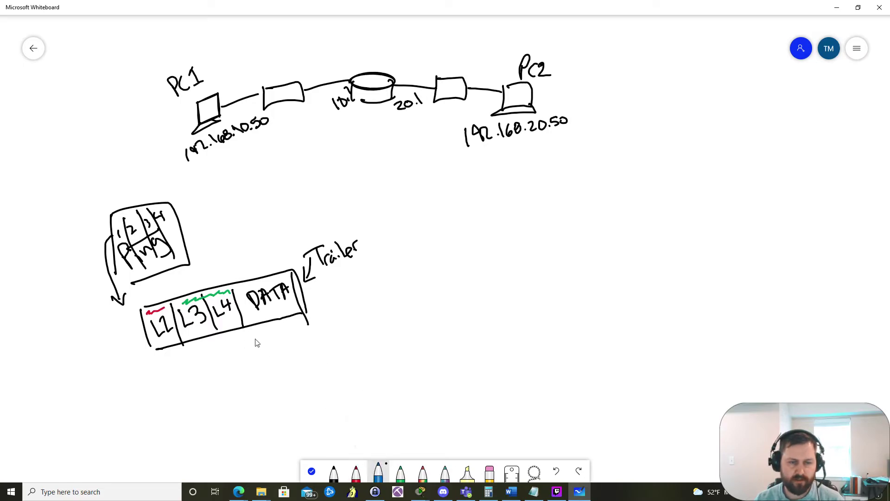
{"action": "left_click_drag", "start_coordinate": [245, 289], "coordinate": [290, 277]}
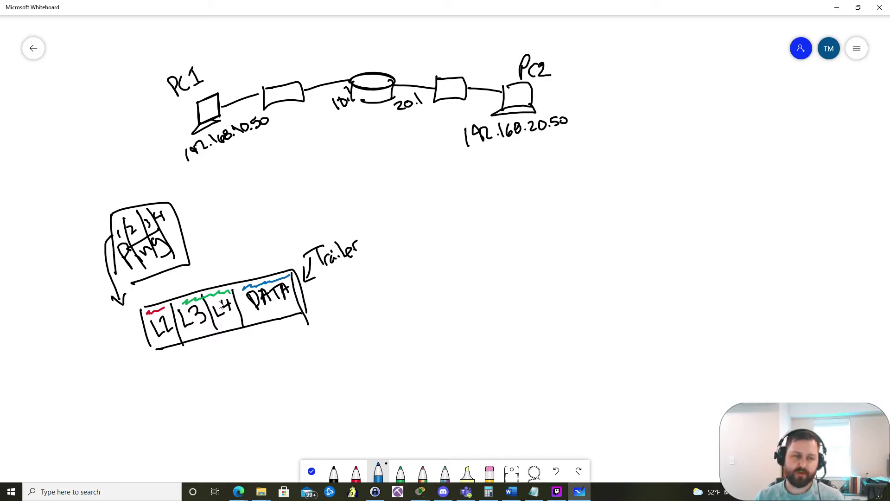
{"action": "left_click", "coordinate": [334, 472]}
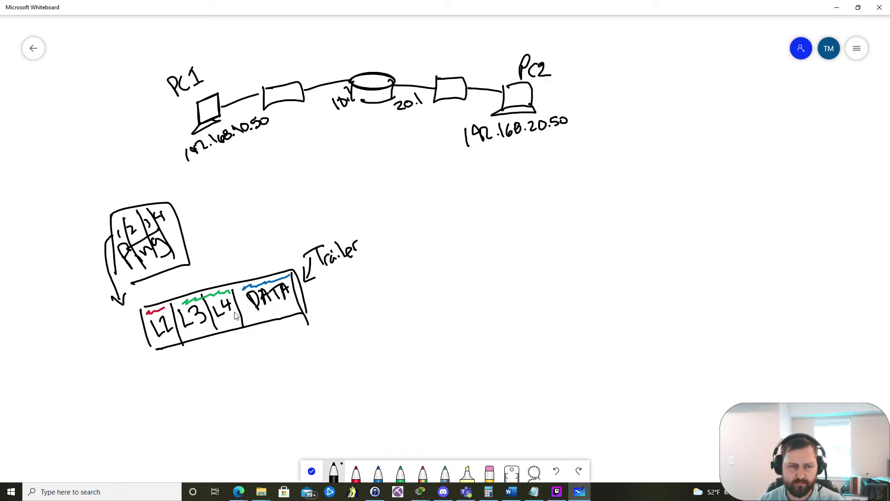
Step: Draw an arrow up at L3 and write SRC/DST IP labels beneath the frame
{"action": "mouse_move", "coordinate": [216, 343]}
{"action": "left_mouse_down"}
{"action": "mouse_move", "coordinate": [228, 356]}
{"action": "mouse_move", "coordinate": [214, 356]}
{"action": "mouse_move", "coordinate": [212, 342]}
{"action": "mouse_move", "coordinate": [231, 348]}
{"action": "mouse_move", "coordinate": [237, 383]}
{"action": "mouse_move", "coordinate": [245, 370]}
{"action": "mouse_move", "coordinate": [250, 378]}
{"action": "mouse_move", "coordinate": [250, 367]}
{"action": "mouse_move", "coordinate": [315, 355]}
{"action": "left_mouse_up"}
{"action": "mouse_move", "coordinate": [326, 334]}
{"action": "left_mouse_down"}
{"action": "mouse_move", "coordinate": [326, 357]}
{"action": "mouse_move", "coordinate": [332, 343]}
{"action": "left_mouse_up"}
{"action": "left_click_drag", "start_coordinate": [326, 329], "coordinate": [339, 320]}
{"action": "left_click_drag", "start_coordinate": [300, 376], "coordinate": [297, 389]}
{"action": "mouse_move", "coordinate": [294, 391]}
{"action": "left_mouse_down"}
{"action": "mouse_move", "coordinate": [306, 385]}
{"action": "mouse_move", "coordinate": [302, 373]}
{"action": "mouse_move", "coordinate": [313, 374]}
{"action": "left_mouse_up"}
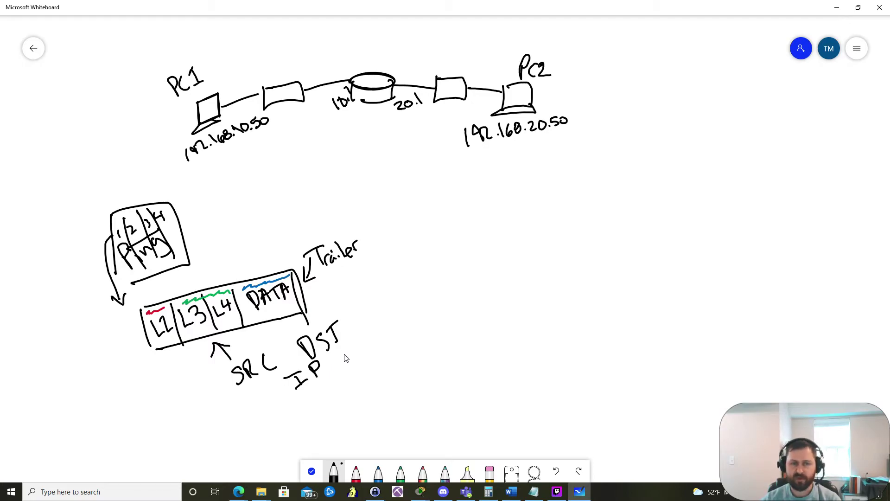
Step: Write destination IP 192.168.20.50 and source IP 10.50 under the labels
{"action": "left_click_drag", "start_coordinate": [344, 355], "coordinate": [341, 367]}
{"action": "mouse_move", "coordinate": [355, 351]}
{"action": "left_mouse_down"}
{"action": "mouse_move", "coordinate": [380, 334]}
{"action": "mouse_move", "coordinate": [386, 345]}
{"action": "mouse_move", "coordinate": [415, 311]}
{"action": "mouse_move", "coordinate": [423, 318]}
{"action": "mouse_move", "coordinate": [429, 300]}
{"action": "mouse_move", "coordinate": [430, 320]}
{"action": "left_mouse_up"}
{"action": "left_click", "coordinate": [369, 349]}
{"action": "left_click", "coordinate": [400, 332]}
{"action": "left_click", "coordinate": [423, 318]}
{"action": "left_click_drag", "start_coordinate": [443, 299], "coordinate": [441, 301]}
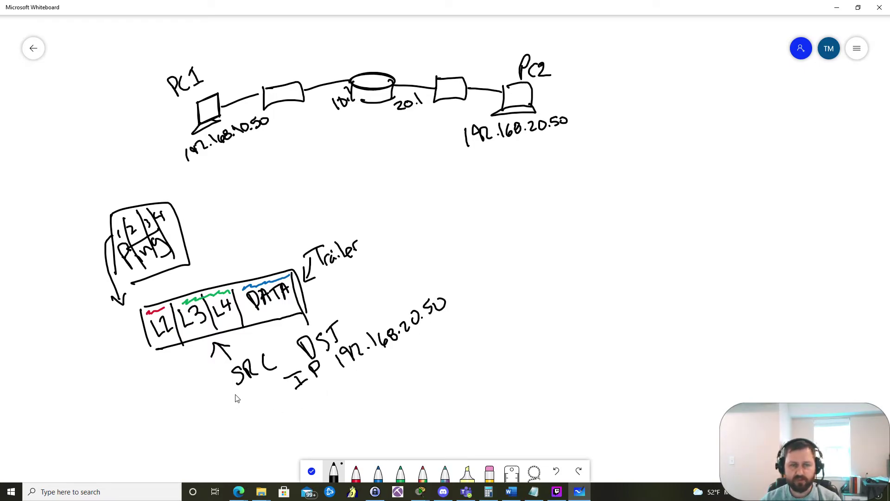
{"action": "mouse_move", "coordinate": [243, 397]}
{"action": "left_mouse_down"}
{"action": "mouse_move", "coordinate": [266, 387]}
{"action": "mouse_move", "coordinate": [263, 395]}
{"action": "mouse_move", "coordinate": [279, 386]}
{"action": "left_mouse_up"}
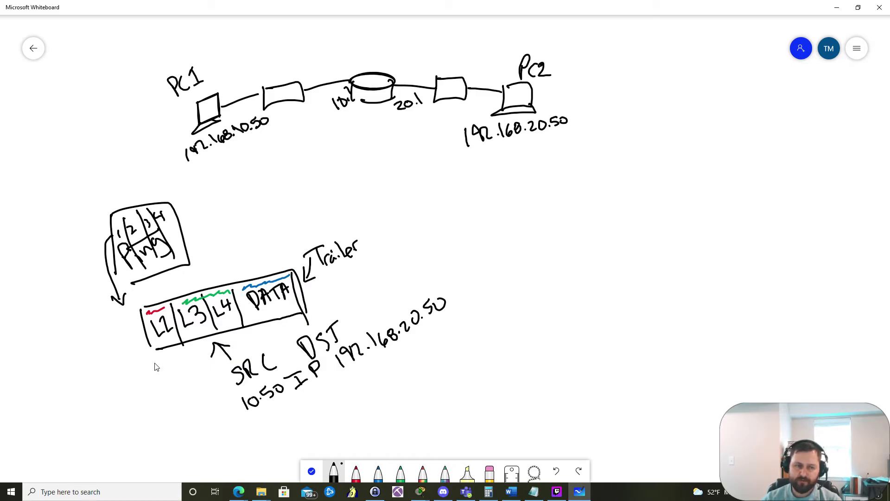
Step: Draw an arrow up at L2 and label it SRC/DST MAC
{"action": "mouse_move", "coordinate": [150, 389]}
{"action": "left_mouse_down"}
{"action": "mouse_move", "coordinate": [150, 359]}
{"action": "mouse_move", "coordinate": [158, 371]}
{"action": "left_mouse_up"}
{"action": "mouse_move", "coordinate": [95, 395]}
{"action": "left_mouse_down"}
{"action": "mouse_move", "coordinate": [154, 409]}
{"action": "mouse_move", "coordinate": [175, 408]}
{"action": "left_mouse_up"}
{"action": "left_click_drag", "start_coordinate": [165, 395], "coordinate": [178, 385]}
{"action": "mouse_move", "coordinate": [119, 412]}
{"action": "left_mouse_down"}
{"action": "mouse_move", "coordinate": [129, 423]}
{"action": "mouse_move", "coordinate": [139, 411]}
{"action": "mouse_move", "coordinate": [153, 414]}
{"action": "left_mouse_up"}
{"action": "left_click_drag", "start_coordinate": [163, 410], "coordinate": [168, 429]}
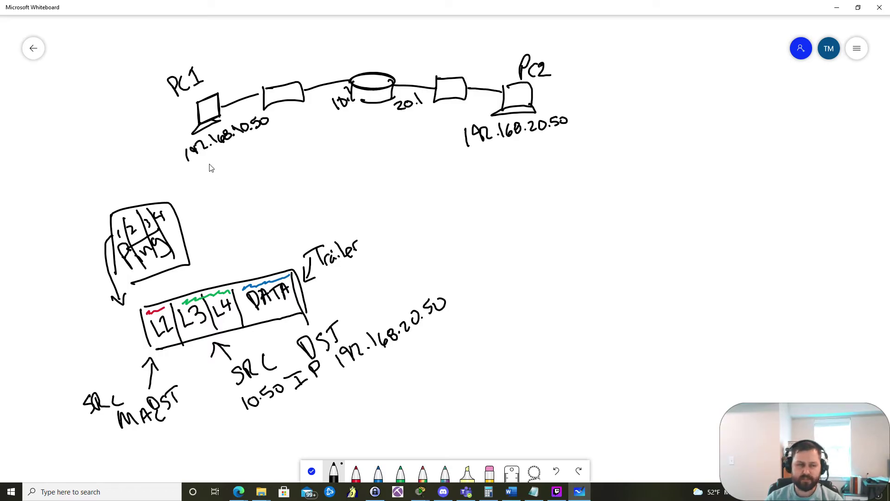
Step: Annotate MACs AA, BB, CC, DD and router ports G0/1, G0/2, then choose blue ink
{"action": "mouse_move", "coordinate": [211, 163]}
{"action": "left_mouse_down"}
{"action": "mouse_move", "coordinate": [219, 174]}
{"action": "mouse_move", "coordinate": [223, 159]}
{"action": "mouse_move", "coordinate": [233, 161]}
{"action": "left_mouse_up"}
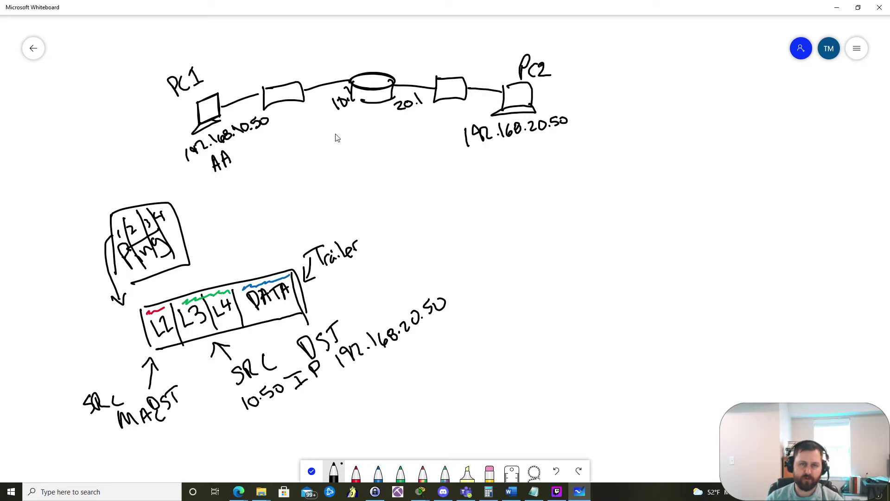
{"action": "left_click_drag", "start_coordinate": [338, 132], "coordinate": [344, 145]}
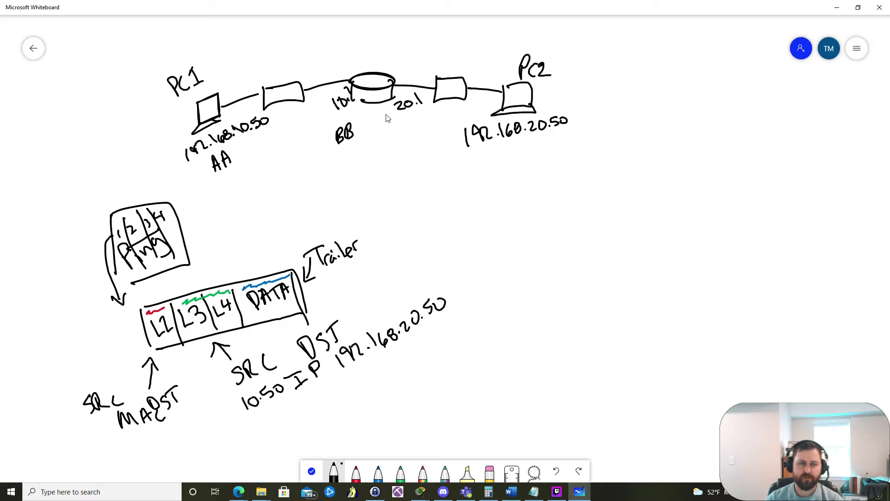
{"action": "mouse_move", "coordinate": [337, 56]}
{"action": "left_mouse_down"}
{"action": "mouse_move", "coordinate": [351, 71]}
{"action": "mouse_move", "coordinate": [395, 60]}
{"action": "mouse_move", "coordinate": [402, 68]}
{"action": "mouse_move", "coordinate": [409, 56]}
{"action": "mouse_move", "coordinate": [429, 68]}
{"action": "left_mouse_up"}
{"action": "mouse_move", "coordinate": [400, 120]}
{"action": "left_mouse_down"}
{"action": "mouse_move", "coordinate": [398, 132]}
{"action": "mouse_move", "coordinate": [410, 132]}
{"action": "left_mouse_up"}
{"action": "mouse_move", "coordinate": [508, 145]}
{"action": "left_mouse_down"}
{"action": "mouse_move", "coordinate": [510, 163]}
{"action": "mouse_move", "coordinate": [523, 162]}
{"action": "left_mouse_up"}
{"action": "mouse_move", "coordinate": [523, 143]}
{"action": "left_mouse_down"}
{"action": "mouse_move", "coordinate": [531, 152]}
{"action": "mouse_move", "coordinate": [524, 163]}
{"action": "left_mouse_up"}
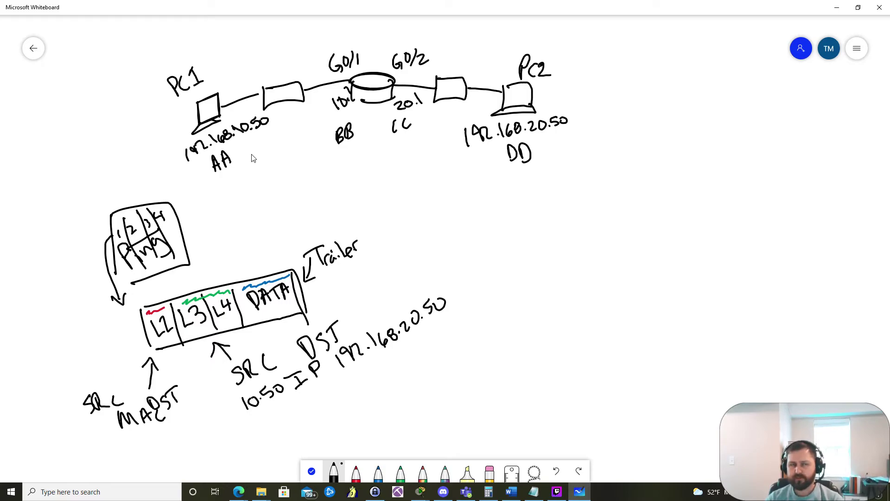
{"action": "left_click", "coordinate": [382, 469]}
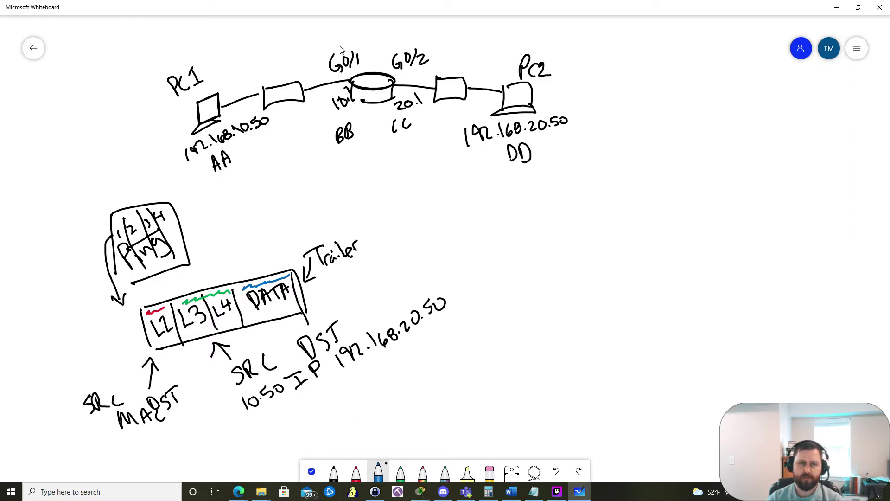
Step: Circle PC1's LAN in blue, then in black write MAC SRC AA, DST BB and an arrow
{"action": "mouse_move", "coordinate": [340, 41]}
{"action": "left_mouse_down"}
{"action": "mouse_move", "coordinate": [226, 50]}
{"action": "mouse_move", "coordinate": [190, 60]}
{"action": "mouse_move", "coordinate": [162, 85]}
{"action": "mouse_move", "coordinate": [165, 139]}
{"action": "mouse_move", "coordinate": [181, 175]}
{"action": "mouse_move", "coordinate": [231, 194]}
{"action": "mouse_move", "coordinate": [279, 186]}
{"action": "mouse_move", "coordinate": [349, 155]}
{"action": "mouse_move", "coordinate": [362, 120]}
{"action": "mouse_move", "coordinate": [340, 41]}
{"action": "left_mouse_up"}
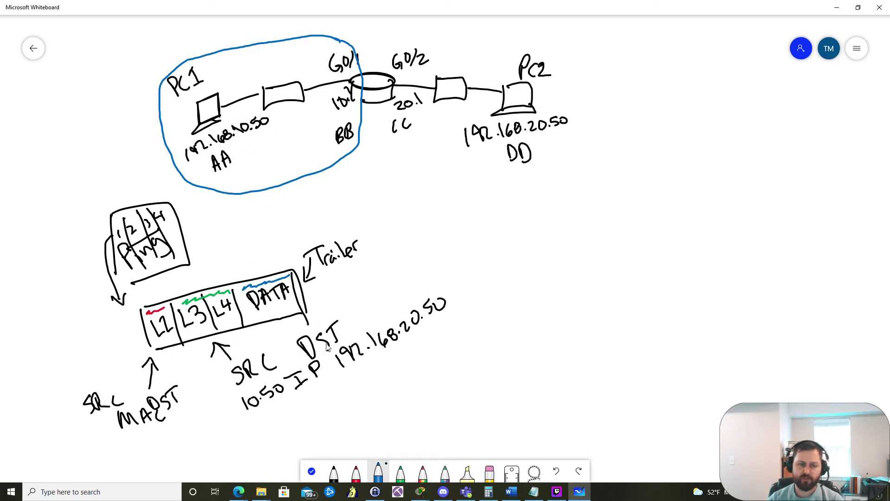
{"action": "left_click", "coordinate": [334, 472]}
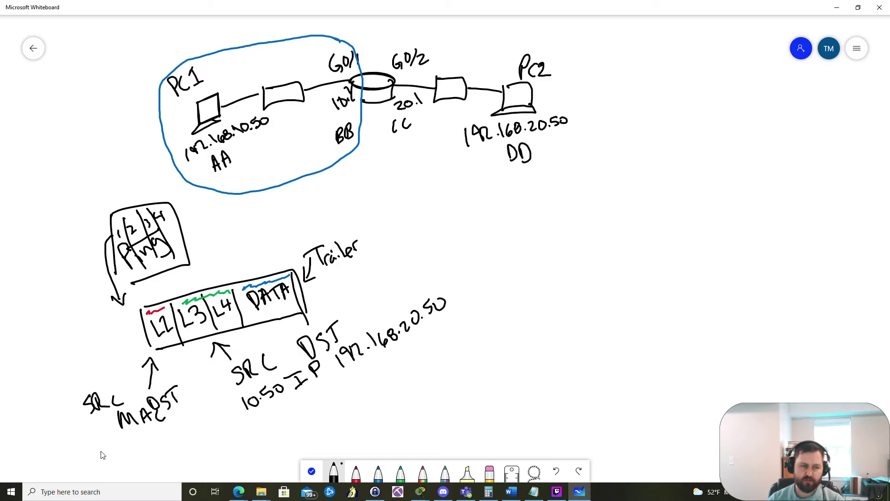
{"action": "mouse_move", "coordinate": [107, 445]}
{"action": "left_mouse_down"}
{"action": "mouse_move", "coordinate": [106, 457]}
{"action": "mouse_move", "coordinate": [120, 448]}
{"action": "left_mouse_up"}
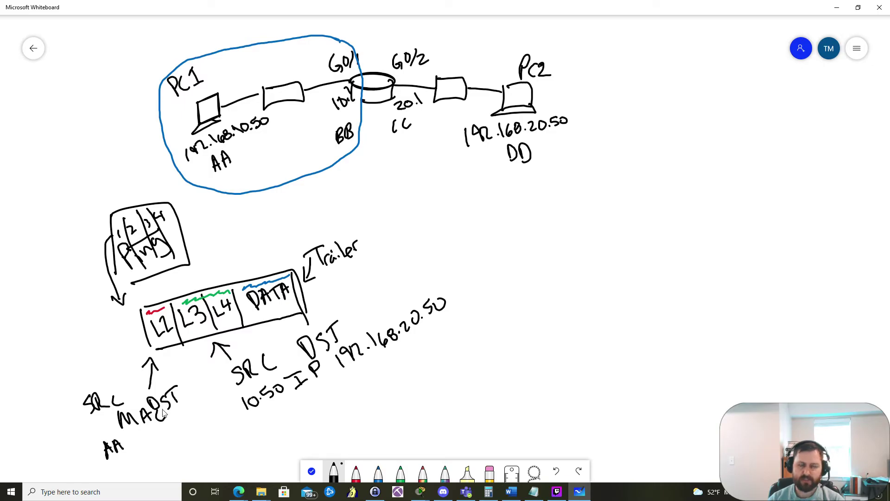
{"action": "mouse_move", "coordinate": [164, 427]}
{"action": "left_mouse_down"}
{"action": "mouse_move", "coordinate": [170, 442]}
{"action": "mouse_move", "coordinate": [185, 433]}
{"action": "mouse_move", "coordinate": [182, 441]}
{"action": "left_mouse_up"}
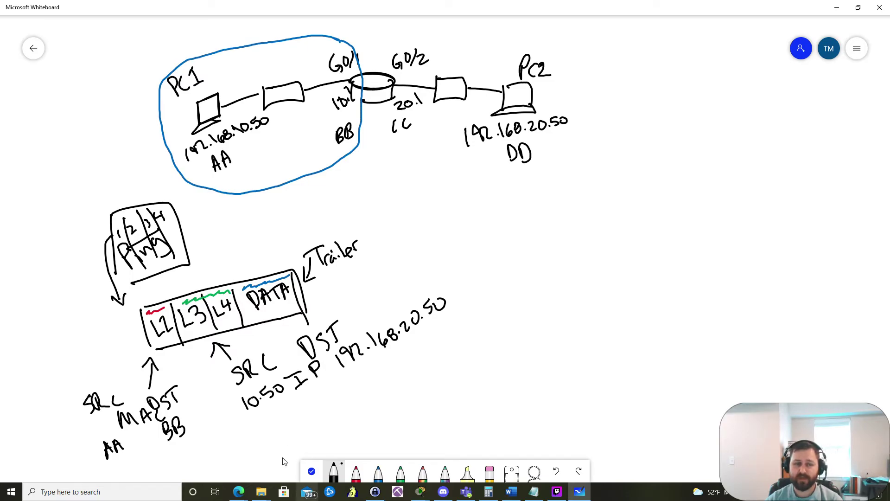
{"action": "mouse_move", "coordinate": [227, 416]}
{"action": "left_mouse_down"}
{"action": "mouse_move", "coordinate": [236, 445]}
{"action": "mouse_move", "coordinate": [327, 408]}
{"action": "mouse_move", "coordinate": [310, 437]}
{"action": "left_mouse_up"}
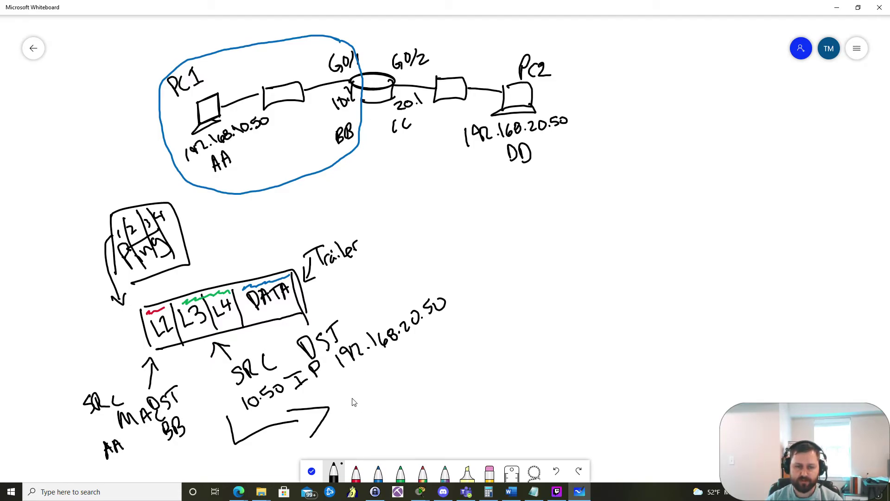
Step: Write 110101100 after the arrow, then draw a second arrow labelled 'electrical signal'
{"action": "mouse_move", "coordinate": [359, 393]}
{"action": "left_mouse_down"}
{"action": "mouse_move", "coordinate": [355, 407]}
{"action": "mouse_move", "coordinate": [383, 387]}
{"action": "mouse_move", "coordinate": [422, 386]}
{"action": "mouse_move", "coordinate": [451, 364]}
{"action": "left_mouse_up"}
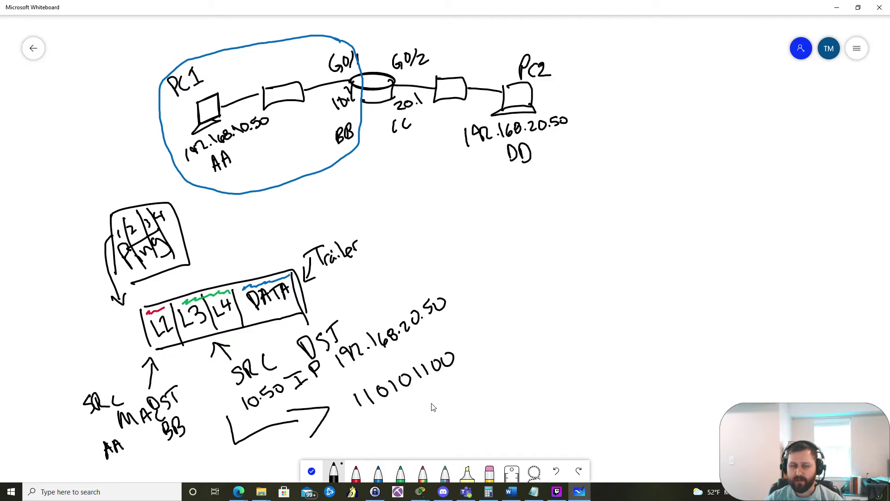
{"action": "mouse_move", "coordinate": [438, 394]}
{"action": "left_mouse_down"}
{"action": "mouse_move", "coordinate": [481, 385]}
{"action": "mouse_move", "coordinate": [497, 398]}
{"action": "left_mouse_up"}
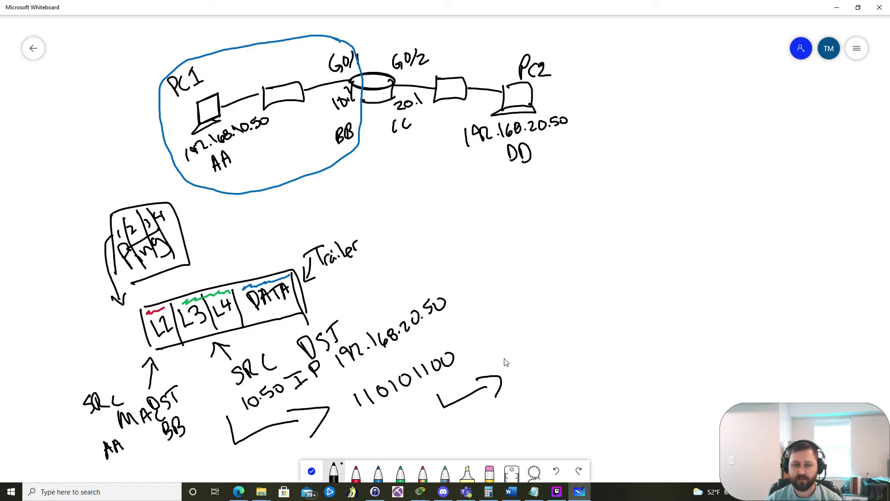
{"action": "mouse_move", "coordinate": [509, 349]}
{"action": "left_mouse_down"}
{"action": "mouse_move", "coordinate": [515, 331]}
{"action": "mouse_move", "coordinate": [527, 337]}
{"action": "mouse_move", "coordinate": [561, 316]}
{"action": "mouse_move", "coordinate": [557, 306]}
{"action": "mouse_move", "coordinate": [570, 314]}
{"action": "mouse_move", "coordinate": [592, 295]}
{"action": "mouse_move", "coordinate": [613, 292]}
{"action": "mouse_move", "coordinate": [612, 277]}
{"action": "mouse_move", "coordinate": [630, 290]}
{"action": "mouse_move", "coordinate": [629, 277]}
{"action": "mouse_move", "coordinate": [656, 260]}
{"action": "left_mouse_up"}
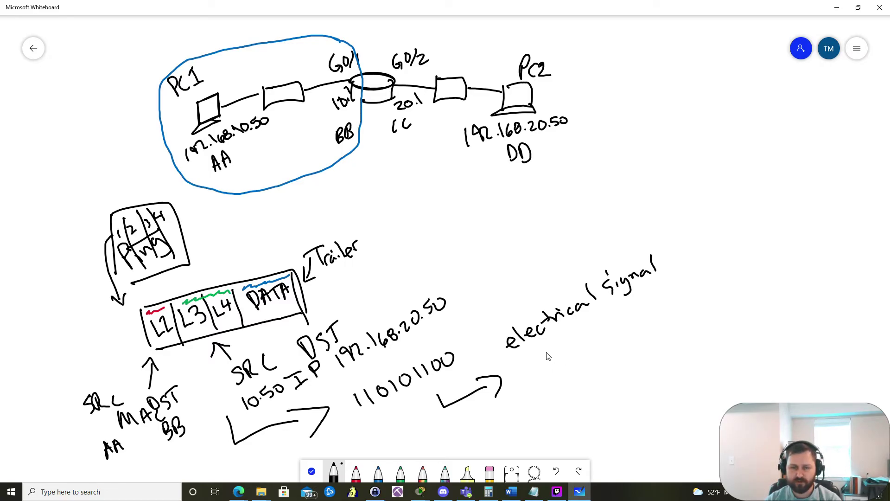
Step: Draw graph axes under 'electrical signal', labelled Voltage and Time
{"action": "mouse_move", "coordinate": [543, 349]}
{"action": "left_mouse_down"}
{"action": "mouse_move", "coordinate": [554, 423]}
{"action": "mouse_move", "coordinate": [565, 436]}
{"action": "mouse_move", "coordinate": [690, 426]}
{"action": "left_mouse_up"}
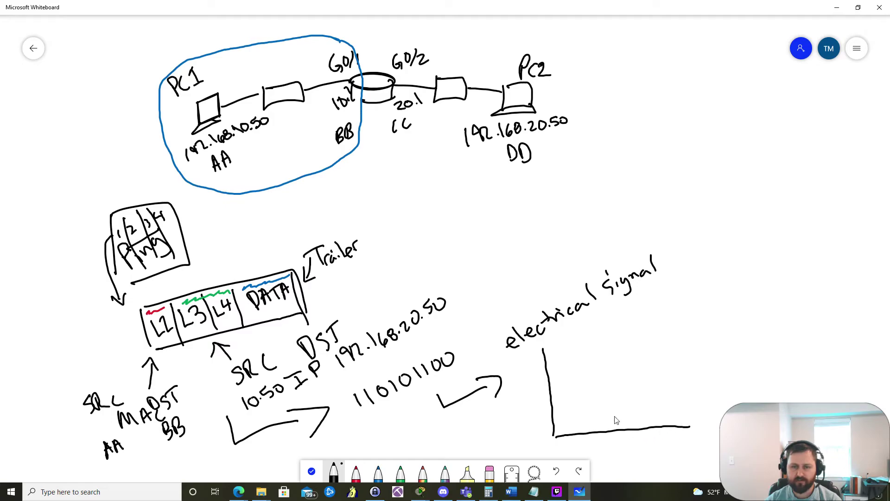
{"action": "left_click_drag", "start_coordinate": [514, 426], "coordinate": [531, 425]}
{"action": "mouse_move", "coordinate": [512, 412]}
{"action": "left_mouse_down"}
{"action": "mouse_move", "coordinate": [529, 422]}
{"action": "mouse_move", "coordinate": [534, 393]}
{"action": "left_mouse_up"}
{"action": "mouse_move", "coordinate": [529, 390]}
{"action": "left_mouse_down"}
{"action": "mouse_move", "coordinate": [529, 398]}
{"action": "mouse_move", "coordinate": [530, 371]}
{"action": "mouse_move", "coordinate": [538, 378]}
{"action": "mouse_move", "coordinate": [524, 357]}
{"action": "mouse_move", "coordinate": [537, 361]}
{"action": "left_mouse_up"}
{"action": "left_click", "coordinate": [596, 440]}
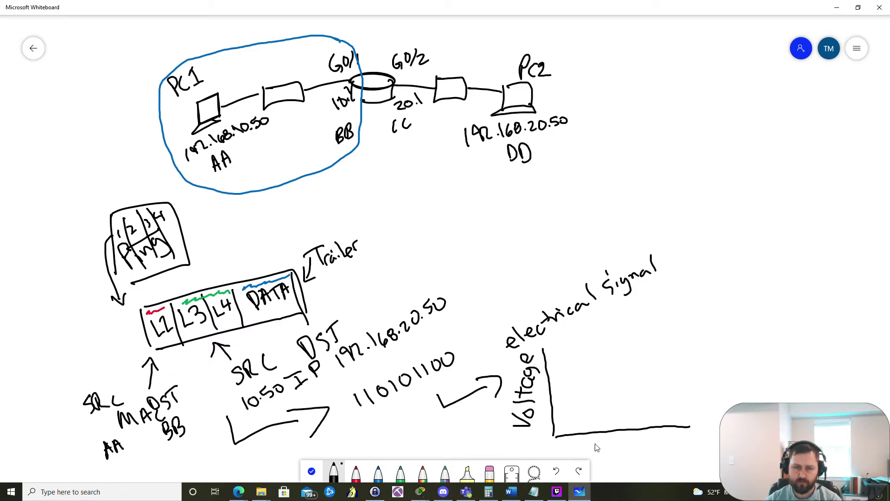
{"action": "left_click_drag", "start_coordinate": [581, 444], "coordinate": [608, 440]}
{"action": "mouse_move", "coordinate": [599, 441]}
{"action": "left_mouse_down"}
{"action": "mouse_move", "coordinate": [598, 456]}
{"action": "mouse_move", "coordinate": [644, 449]}
{"action": "left_mouse_up"}
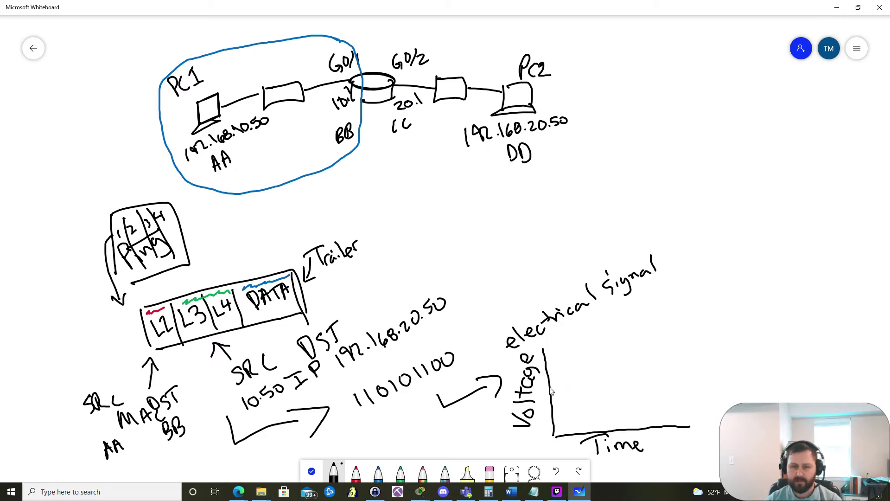
Step: Mark the 1 and 0 voltage levels and sketch the square-wave signal between them
{"action": "mouse_move", "coordinate": [544, 381]}
{"action": "left_mouse_down"}
{"action": "mouse_move", "coordinate": [549, 429]}
{"action": "mouse_move", "coordinate": [544, 415]}
{"action": "left_mouse_up"}
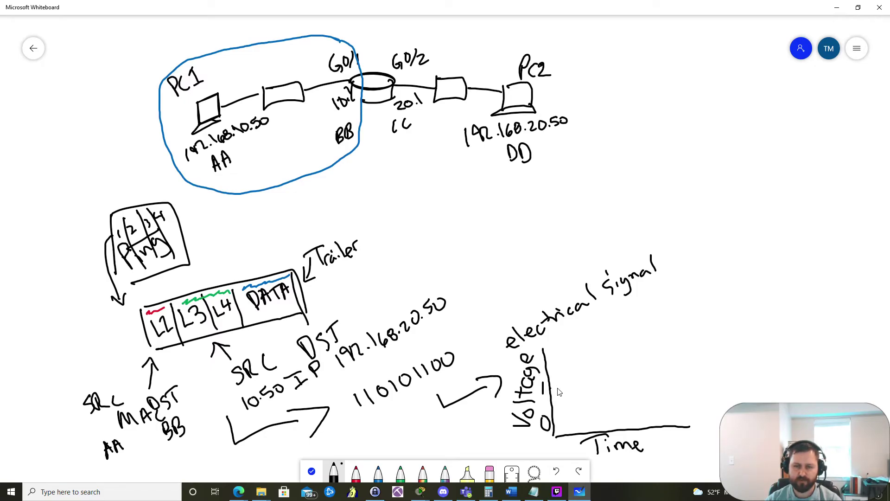
{"action": "left_click_drag", "start_coordinate": [552, 387], "coordinate": [577, 383]}
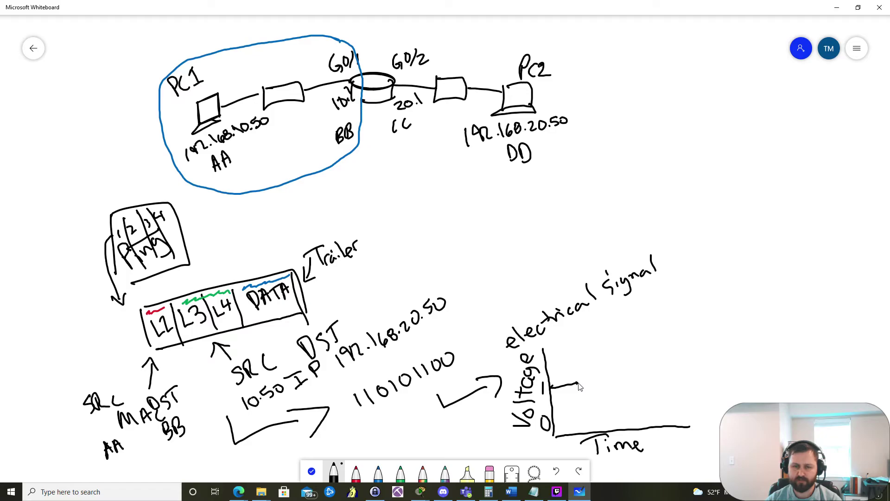
{"action": "mouse_move", "coordinate": [579, 384]}
{"action": "left_mouse_down"}
{"action": "mouse_move", "coordinate": [585, 424]}
{"action": "mouse_move", "coordinate": [598, 422]}
{"action": "mouse_move", "coordinate": [589, 383]}
{"action": "mouse_move", "coordinate": [606, 384]}
{"action": "mouse_move", "coordinate": [611, 418]}
{"action": "mouse_move", "coordinate": [624, 417]}
{"action": "mouse_move", "coordinate": [619, 383]}
{"action": "mouse_move", "coordinate": [650, 378]}
{"action": "mouse_move", "coordinate": [651, 412]}
{"action": "mouse_move", "coordinate": [686, 414]}
{"action": "left_mouse_up"}
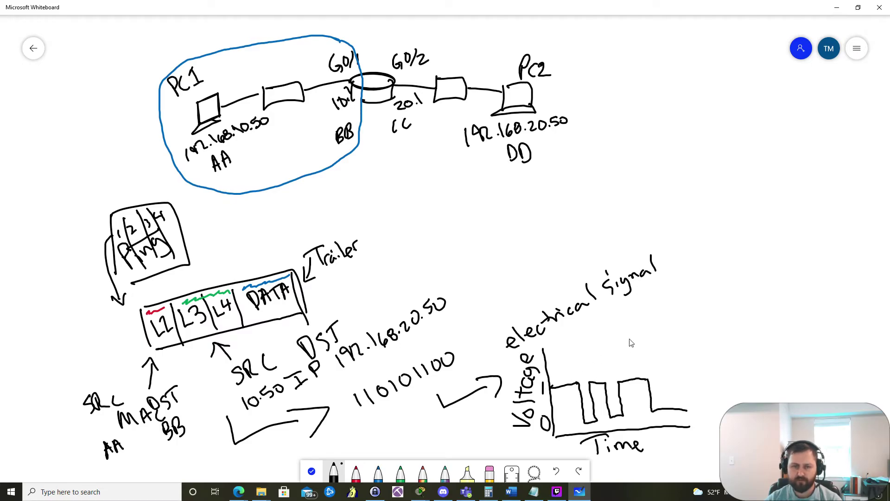
Step: Arrow the graph to a second 110101100, arrow up to an empty box, and mark L2
{"action": "mouse_move", "coordinate": [657, 361]}
{"action": "left_mouse_down"}
{"action": "mouse_move", "coordinate": [699, 335]}
{"action": "mouse_move", "coordinate": [694, 354]}
{"action": "left_mouse_up"}
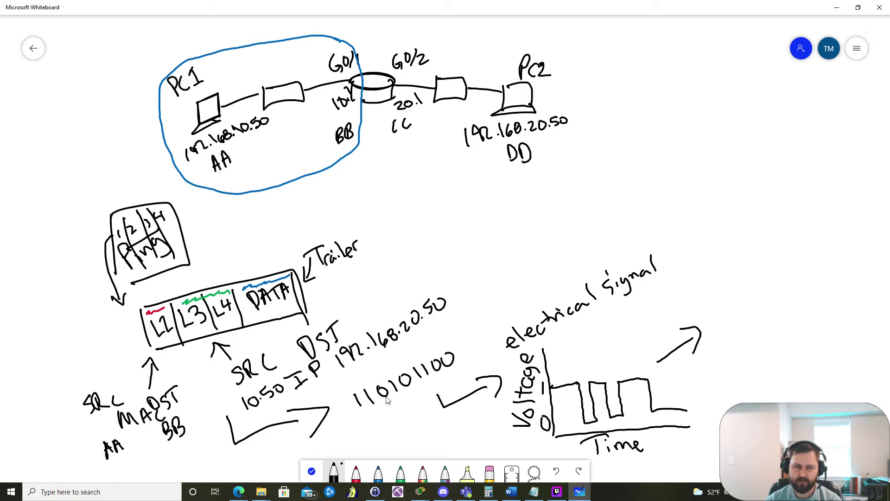
{"action": "mouse_move", "coordinate": [704, 302]}
{"action": "left_mouse_down"}
{"action": "mouse_move", "coordinate": [702, 319]}
{"action": "mouse_move", "coordinate": [720, 303]}
{"action": "mouse_move", "coordinate": [731, 315]}
{"action": "mouse_move", "coordinate": [752, 303]}
{"action": "mouse_move", "coordinate": [764, 312]}
{"action": "left_mouse_up"}
{"action": "mouse_move", "coordinate": [774, 294]}
{"action": "left_mouse_down"}
{"action": "mouse_move", "coordinate": [772, 311]}
{"action": "mouse_move", "coordinate": [795, 300]}
{"action": "left_mouse_up"}
{"action": "mouse_move", "coordinate": [736, 280]}
{"action": "left_mouse_down"}
{"action": "mouse_move", "coordinate": [743, 247]}
{"action": "mouse_move", "coordinate": [732, 255]}
{"action": "mouse_move", "coordinate": [753, 251]}
{"action": "left_mouse_up"}
{"action": "mouse_move", "coordinate": [703, 202]}
{"action": "left_mouse_down"}
{"action": "mouse_move", "coordinate": [709, 230]}
{"action": "mouse_move", "coordinate": [823, 205]}
{"action": "mouse_move", "coordinate": [721, 195]}
{"action": "left_mouse_up"}
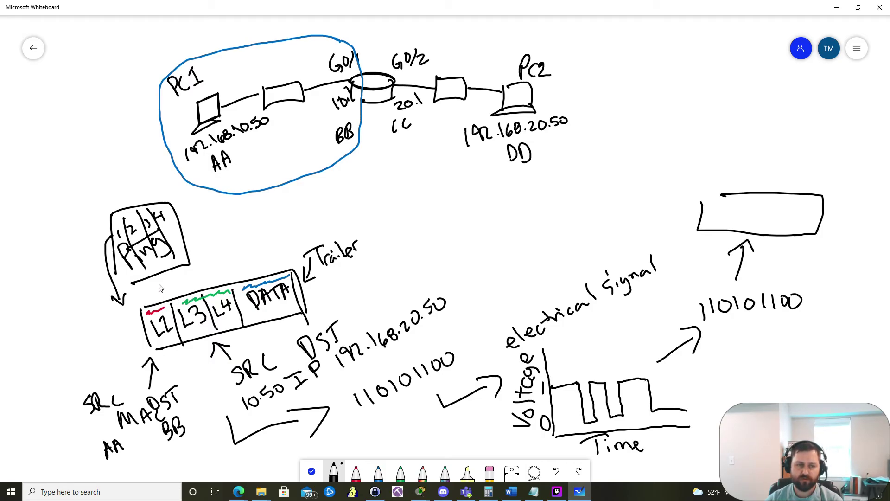
{"action": "mouse_move", "coordinate": [160, 287]}
{"action": "left_mouse_down"}
{"action": "mouse_move", "coordinate": [154, 310]}
{"action": "mouse_move", "coordinate": [163, 305]}
{"action": "left_mouse_up"}
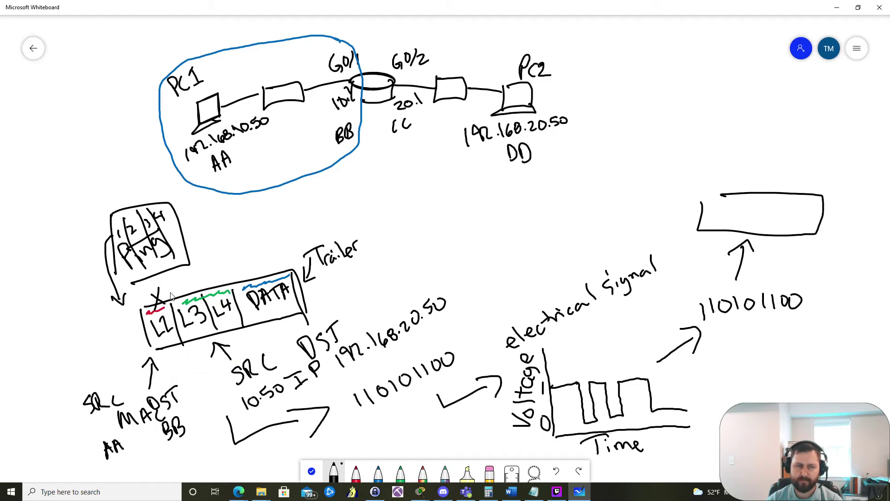
Step: Draw a short arrow from the Ping box down to the frame's L2/L3 headers
{"action": "left_click_drag", "start_coordinate": [186, 281], "coordinate": [194, 264]}
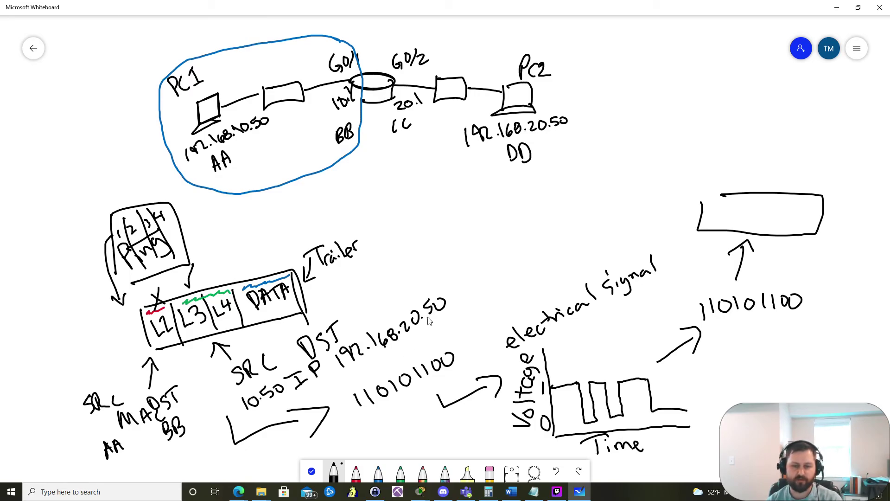
Step: Highlight the two GigabitEthernet0/2 routes in R1's command line, then minimize the router window
{"action": "mouse_move", "coordinate": [421, 491]}
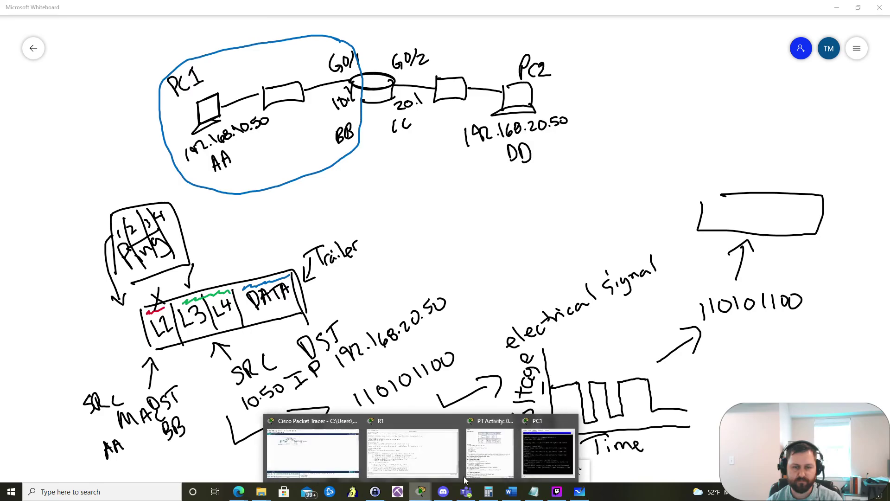
{"action": "left_click", "coordinate": [411, 445]}
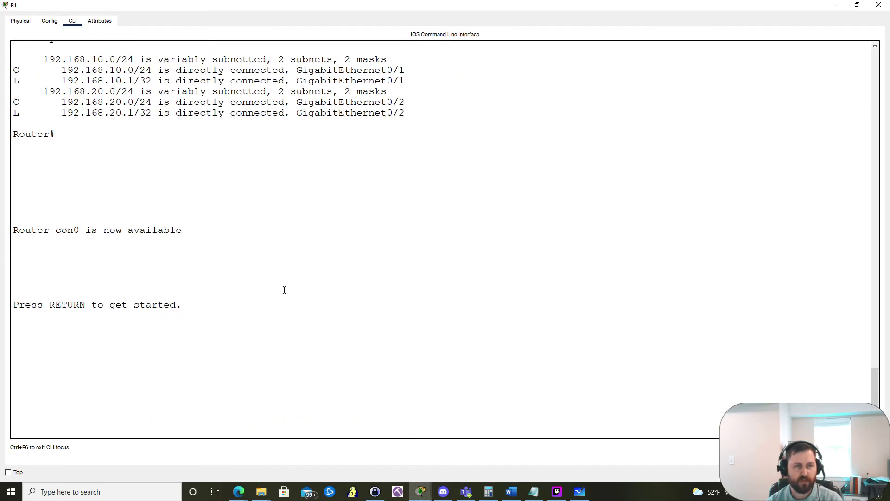
{"action": "scroll", "coordinate": [284, 289], "scroll_direction": "up", "scroll_amount": 6}
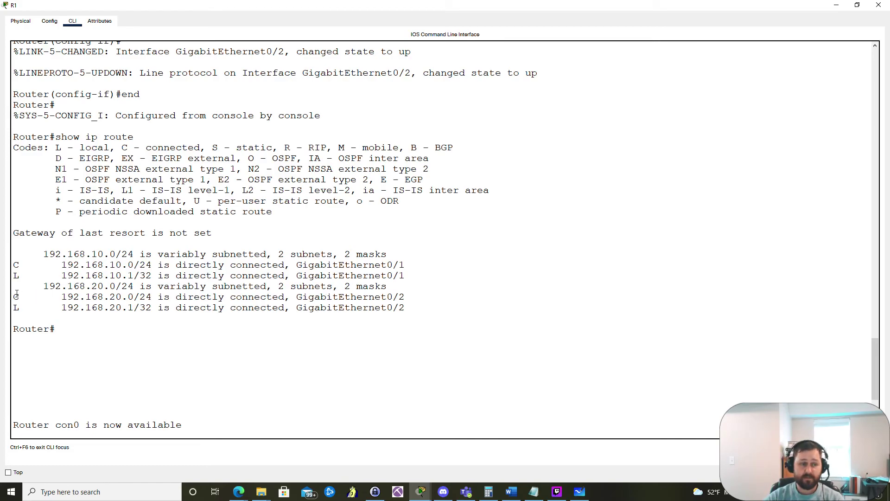
{"action": "left_click_drag", "start_coordinate": [16, 293], "coordinate": [448, 314]}
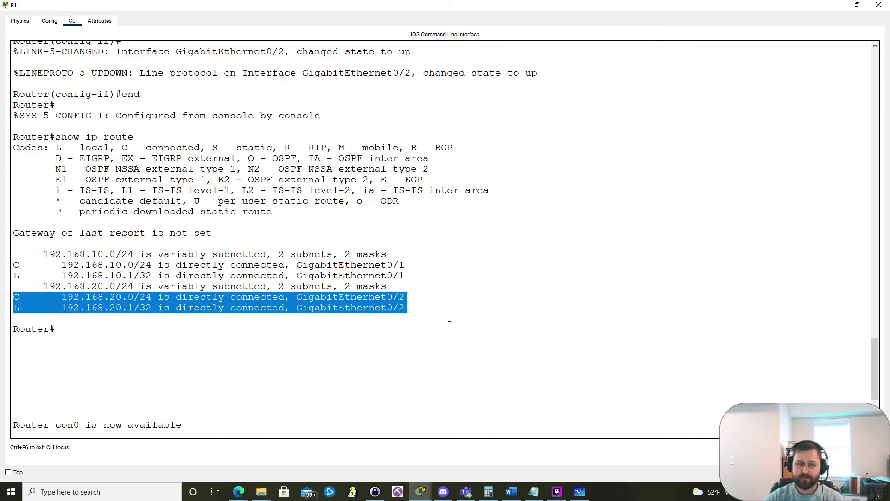
{"action": "left_click", "coordinate": [833, 10]}
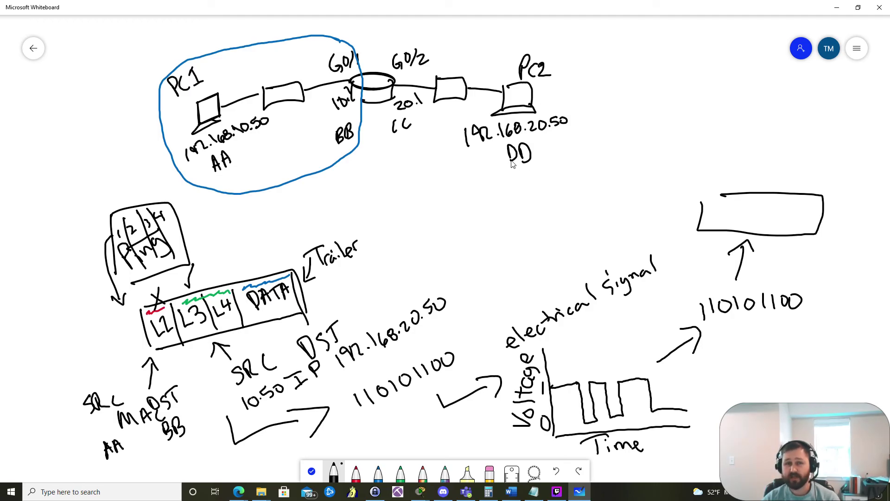
Step: Circle PC2, its switch and 192.168.20.50 in red, then minimize Whiteboard
{"action": "left_click", "coordinate": [355, 473]}
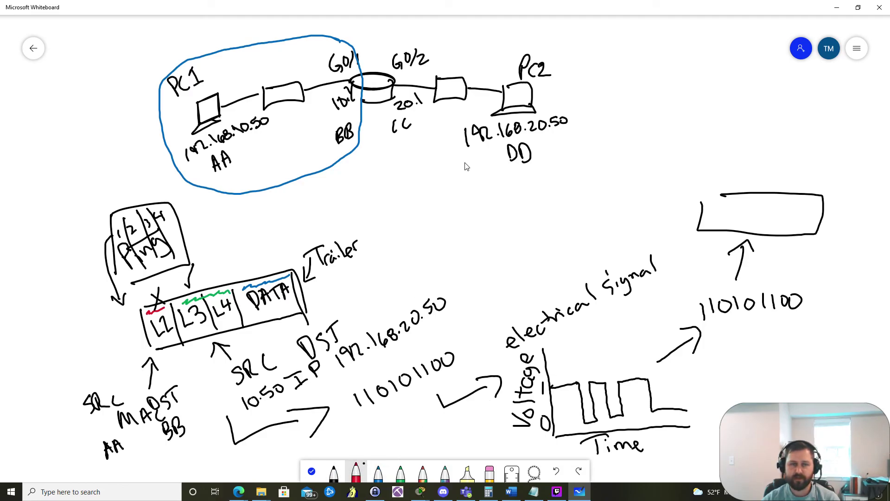
{"action": "mouse_move", "coordinate": [545, 43]}
{"action": "left_mouse_down"}
{"action": "mouse_move", "coordinate": [484, 31]}
{"action": "mouse_move", "coordinate": [416, 48]}
{"action": "mouse_move", "coordinate": [390, 112]}
{"action": "mouse_move", "coordinate": [401, 143]}
{"action": "mouse_move", "coordinate": [478, 171]}
{"action": "mouse_move", "coordinate": [527, 167]}
{"action": "mouse_move", "coordinate": [566, 145]}
{"action": "mouse_move", "coordinate": [583, 109]}
{"action": "mouse_move", "coordinate": [578, 70]}
{"action": "mouse_move", "coordinate": [562, 45]}
{"action": "mouse_move", "coordinate": [517, 33]}
{"action": "left_mouse_up"}
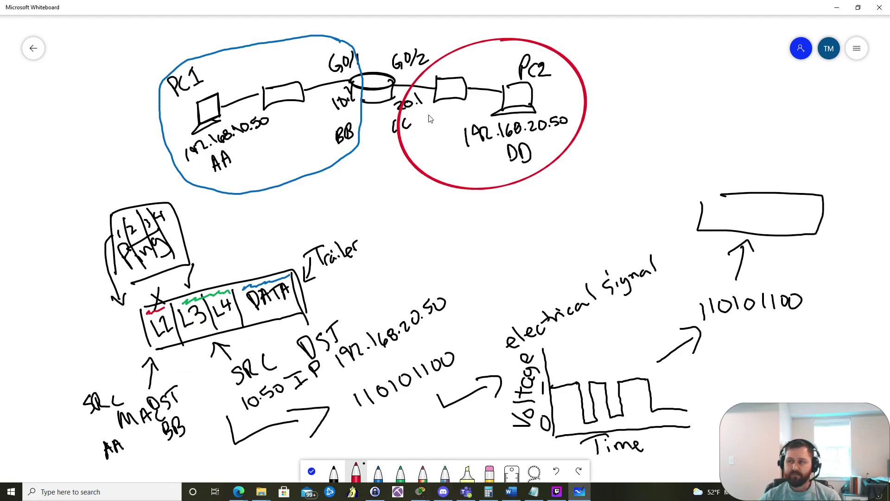
{"action": "left_click", "coordinate": [837, 7]}
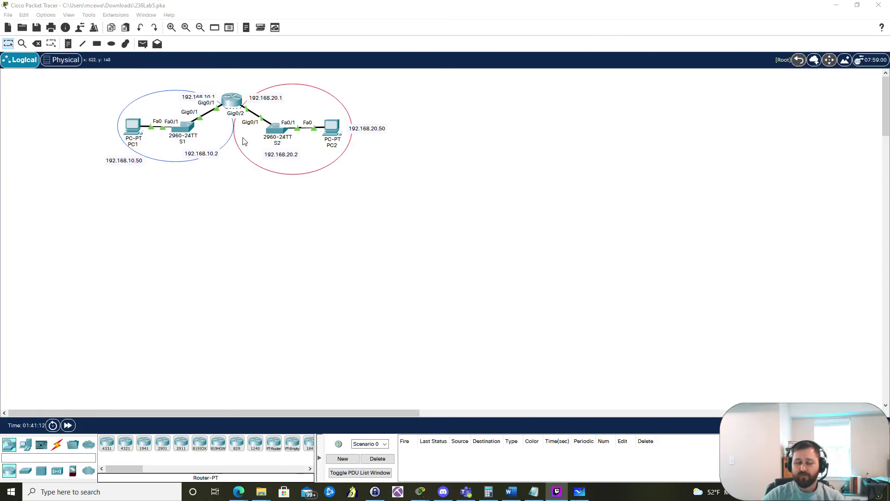